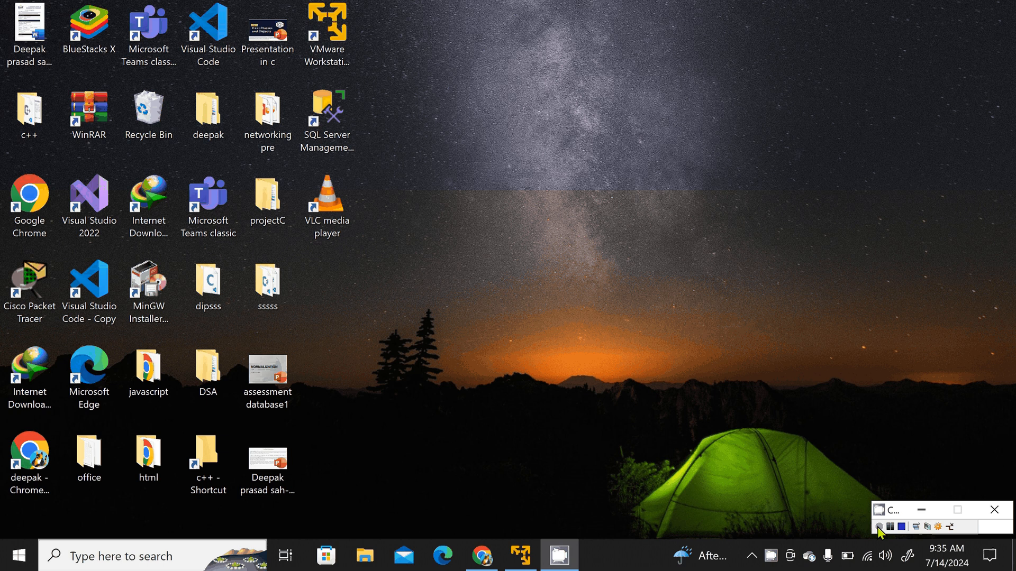
# Step: Switch to VMware Workstation 17 Player and start the Windows Server 2012 virtual machine
pyautogui.moveTo(523, 556)
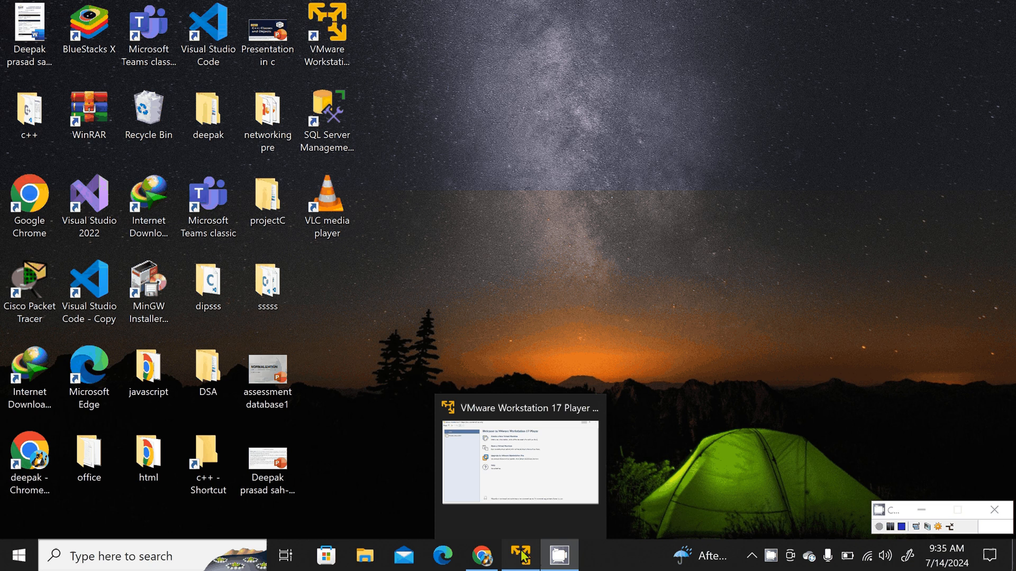
pyautogui.click(522, 555)
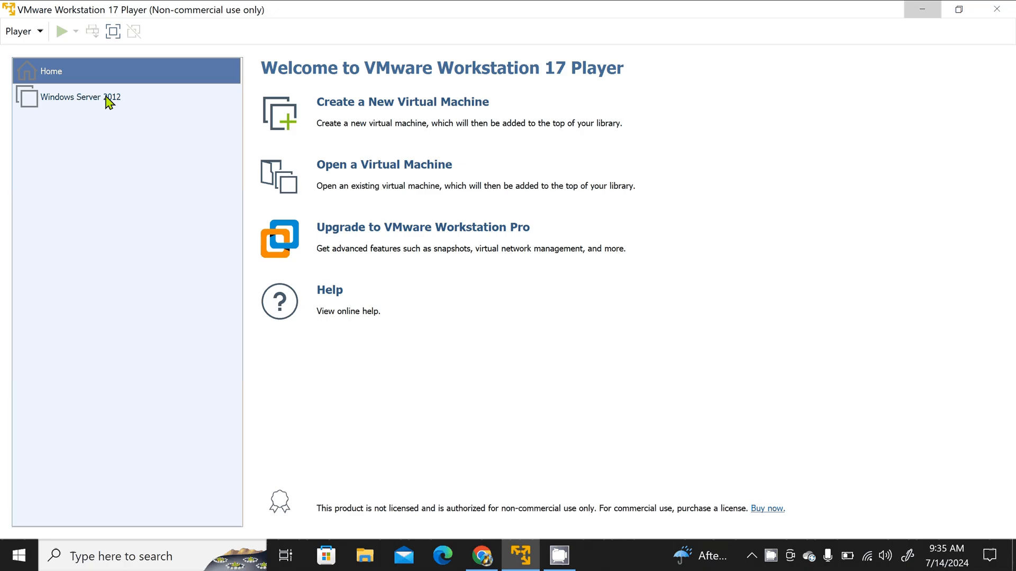
pyautogui.doubleClick(108, 98)
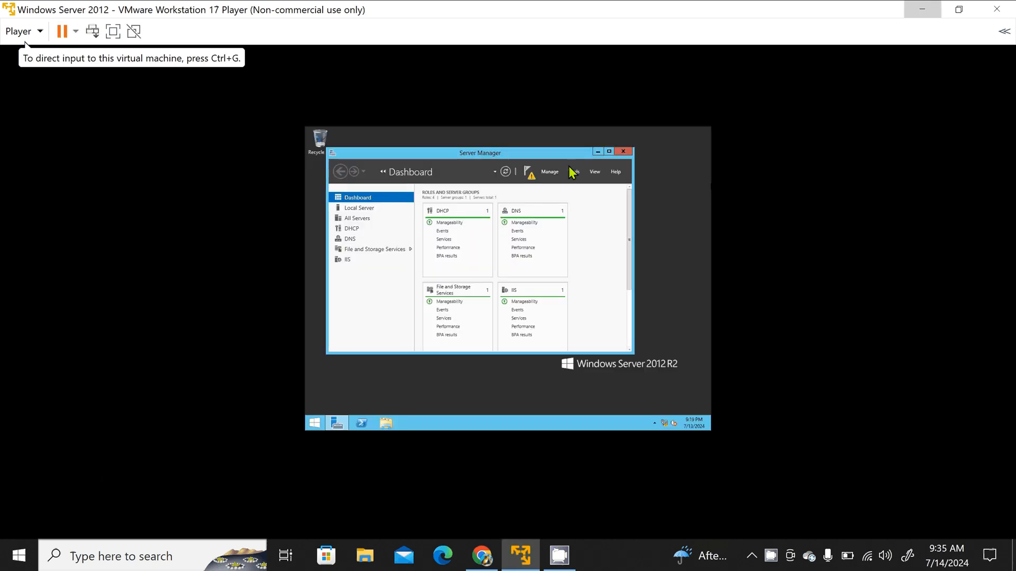
# Step: Close Server Manager in the virtual machine and postpone the VMware Tools download
pyautogui.click(623, 153)
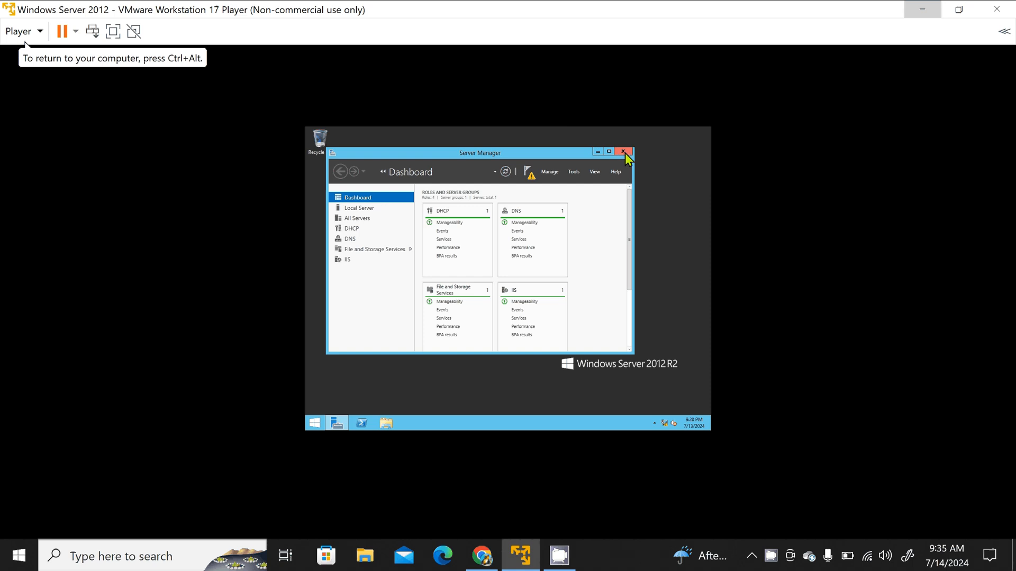
pyautogui.click(624, 152)
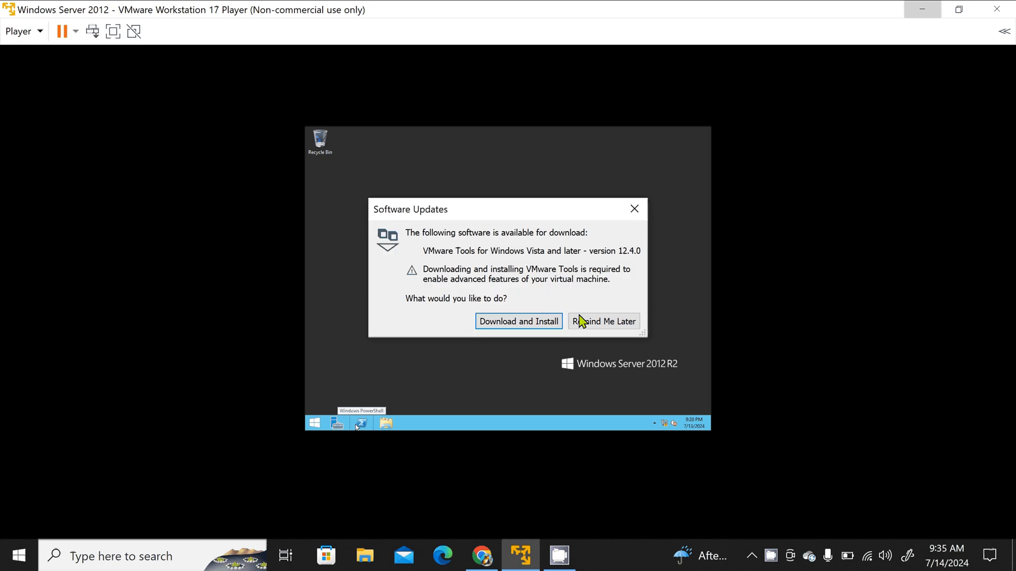
pyautogui.click(582, 321)
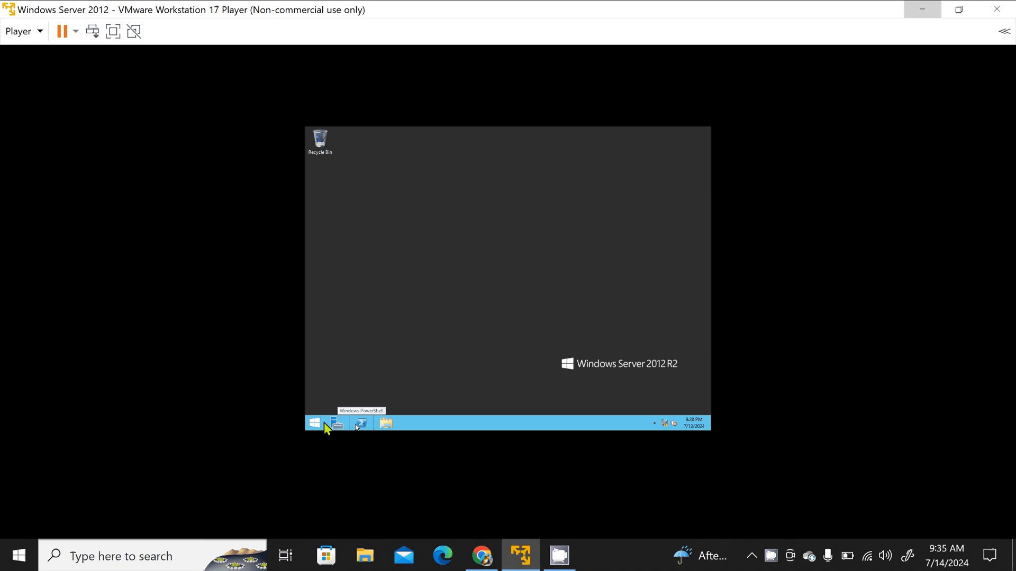
# Step: Reopen Server Manager and launch the Add Roles and Features Wizard
pyautogui.click(362, 423)
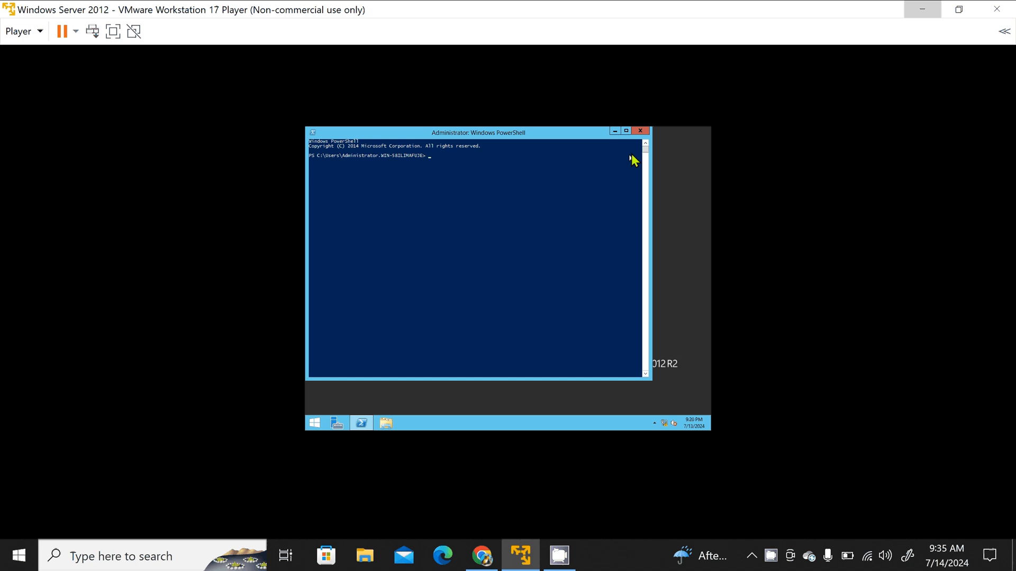
pyautogui.click(640, 131)
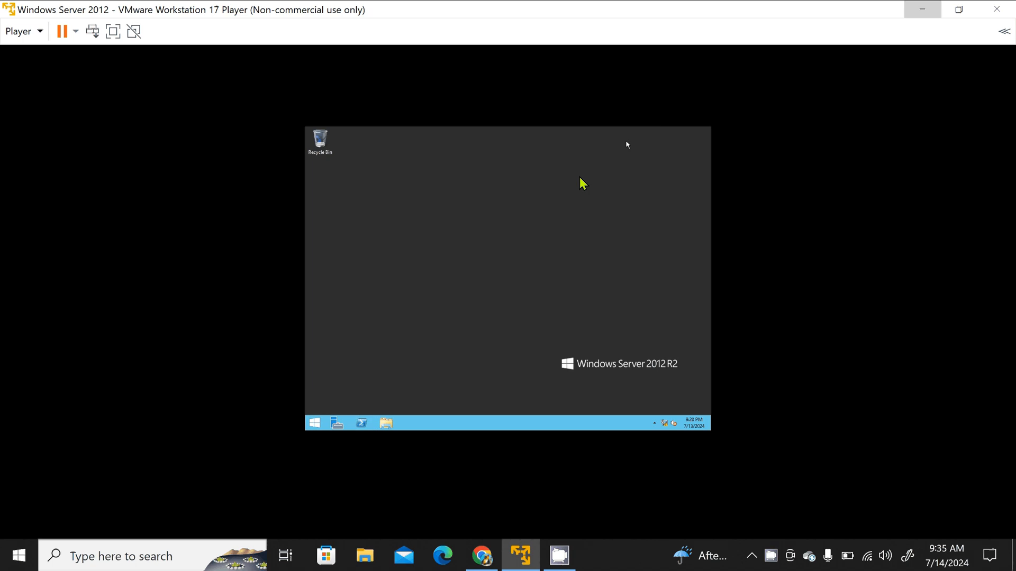
pyautogui.click(338, 425)
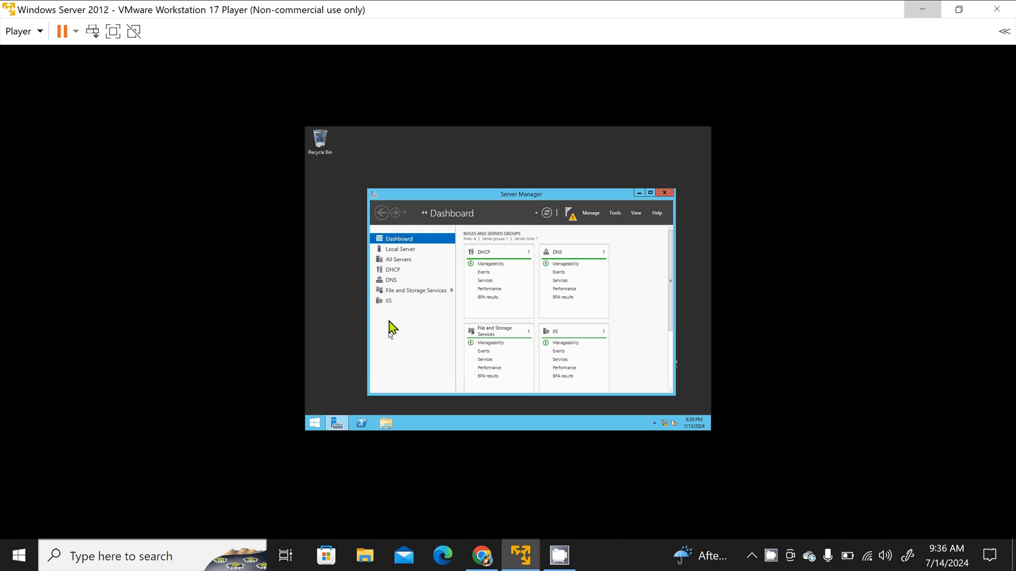
pyautogui.click(617, 214)
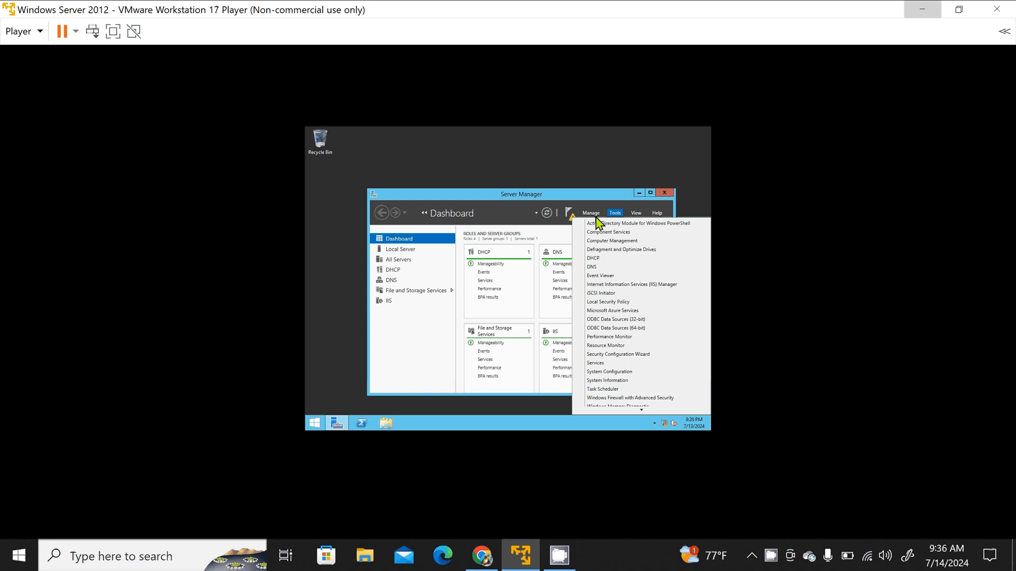
pyautogui.click(593, 214)
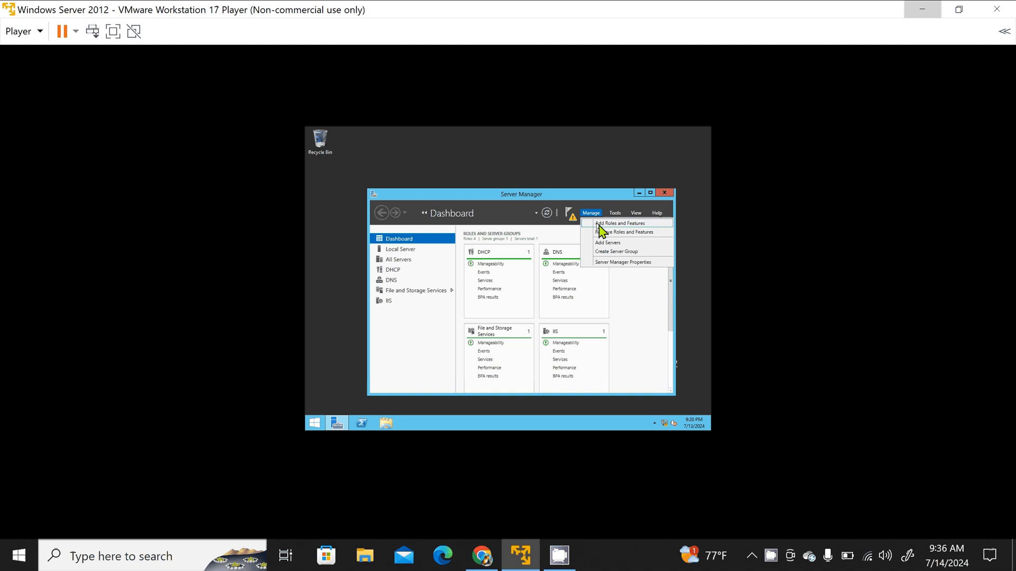
pyautogui.click(605, 225)
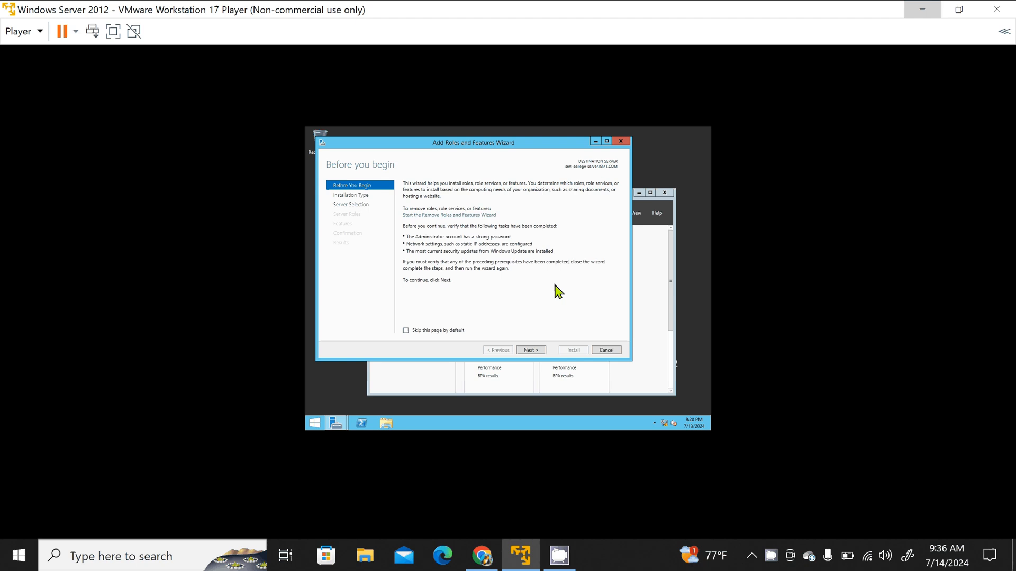
# Step: Choose a role-based installation on the pool server and select the Active Directory Domain Services role with its required features and management tools
pyautogui.click(530, 350)
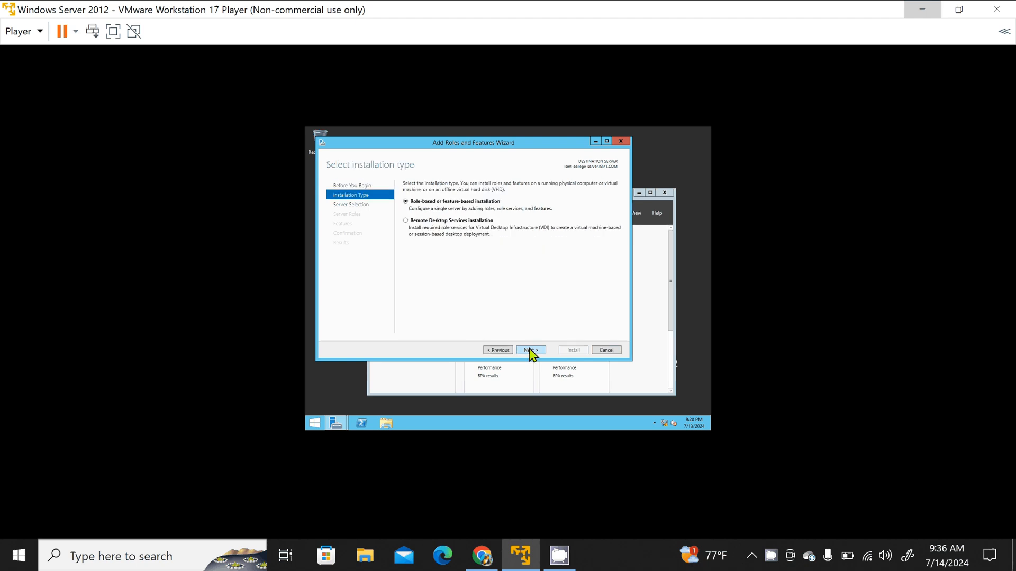
pyautogui.click(530, 351)
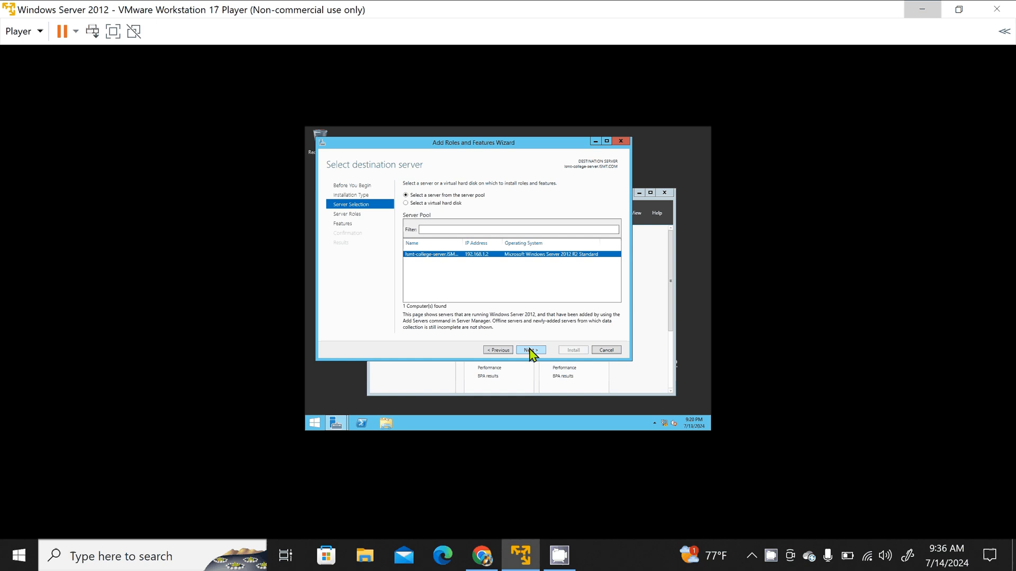
pyautogui.click(530, 350)
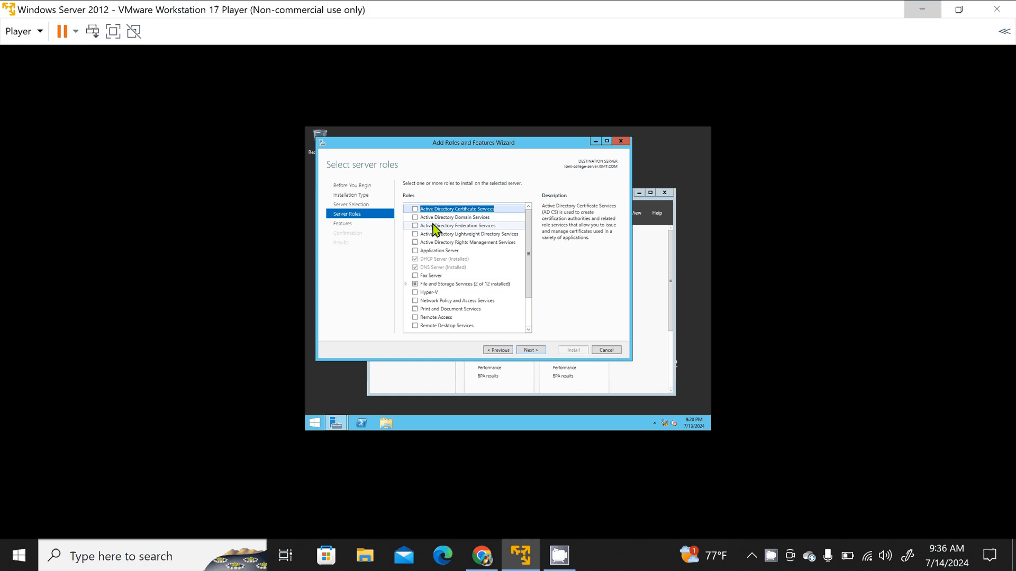
pyautogui.click(415, 218)
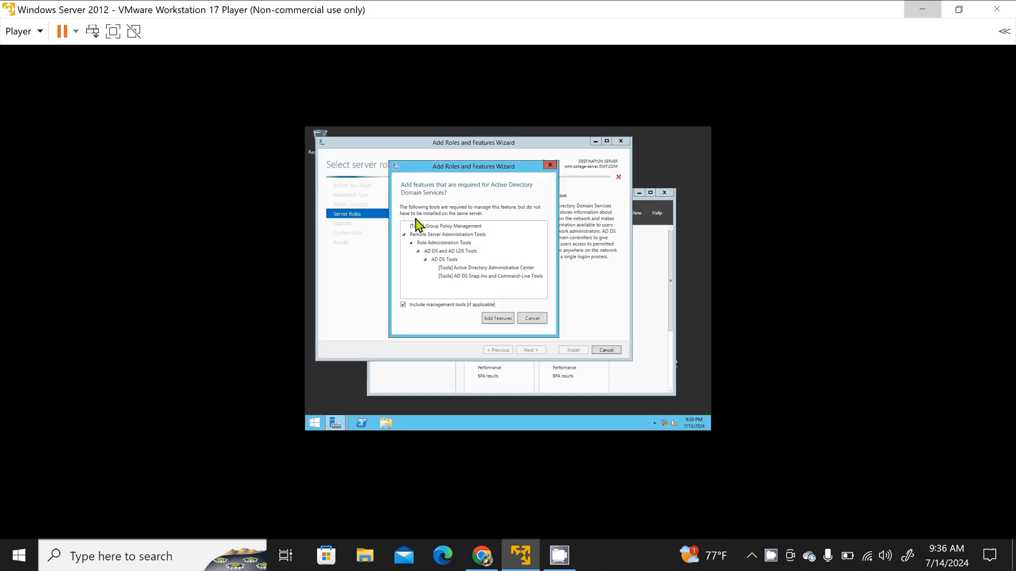
pyautogui.click(496, 318)
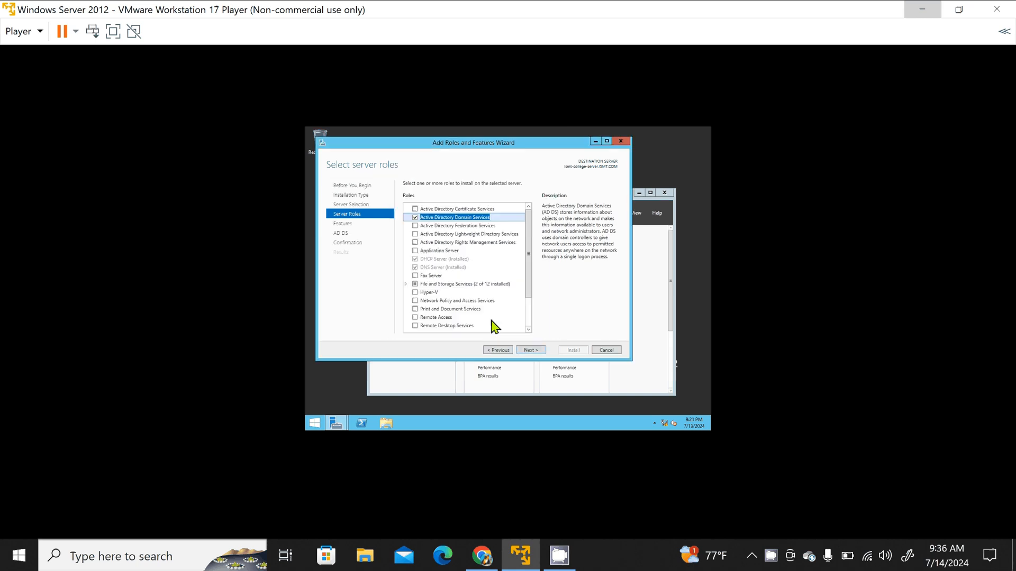
pyautogui.click(527, 351)
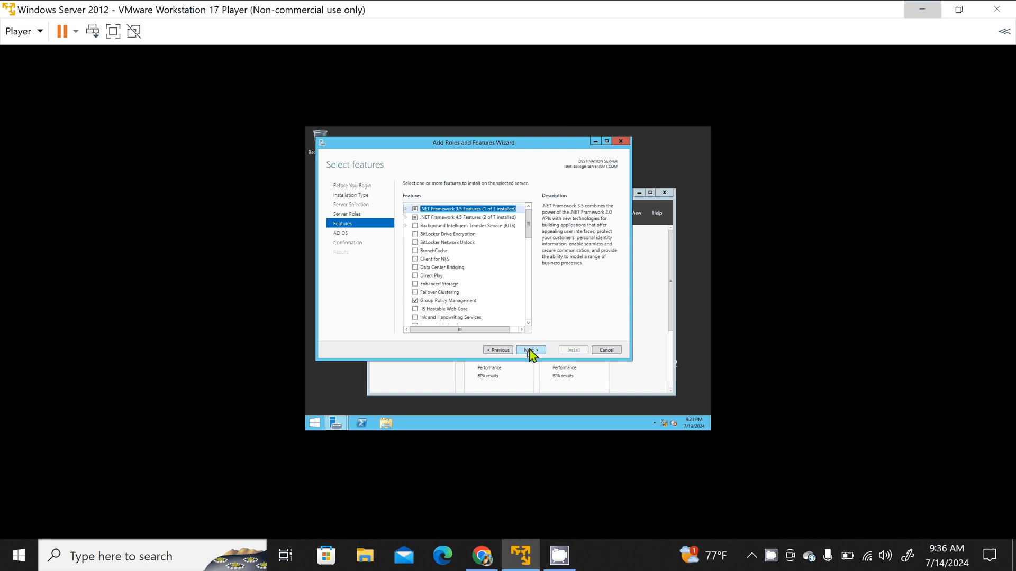
# Step: Install Active Directory Domain Services with the default features and automatic restart of the destination server allowed, and close the wizard
pyautogui.click(532, 351)
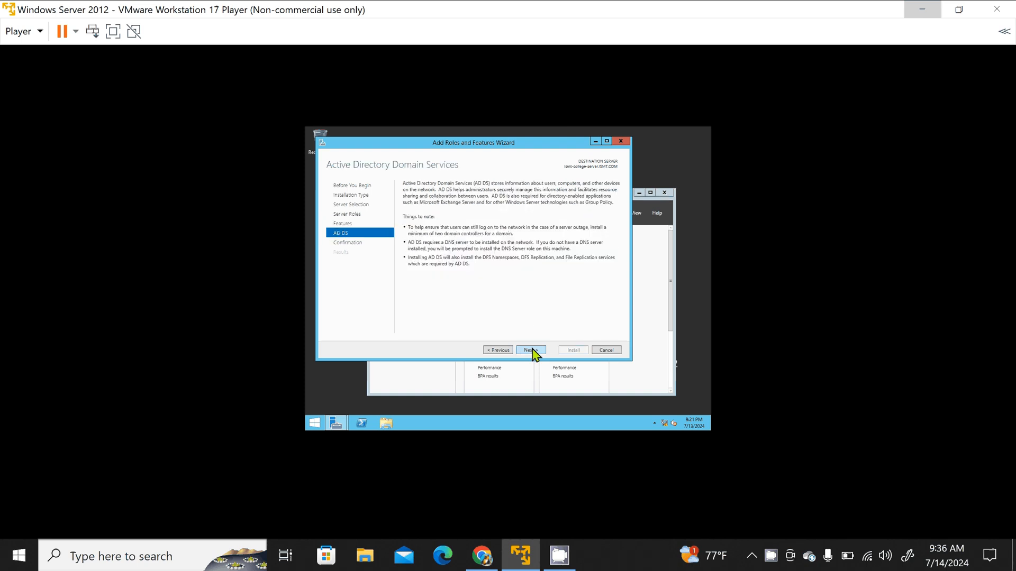
pyautogui.click(531, 351)
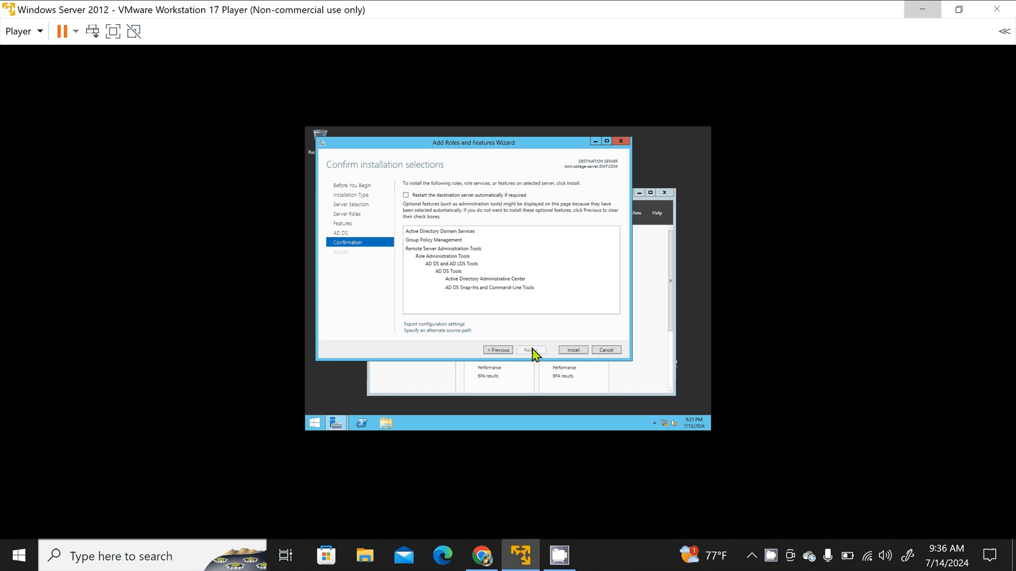
pyautogui.click(406, 195)
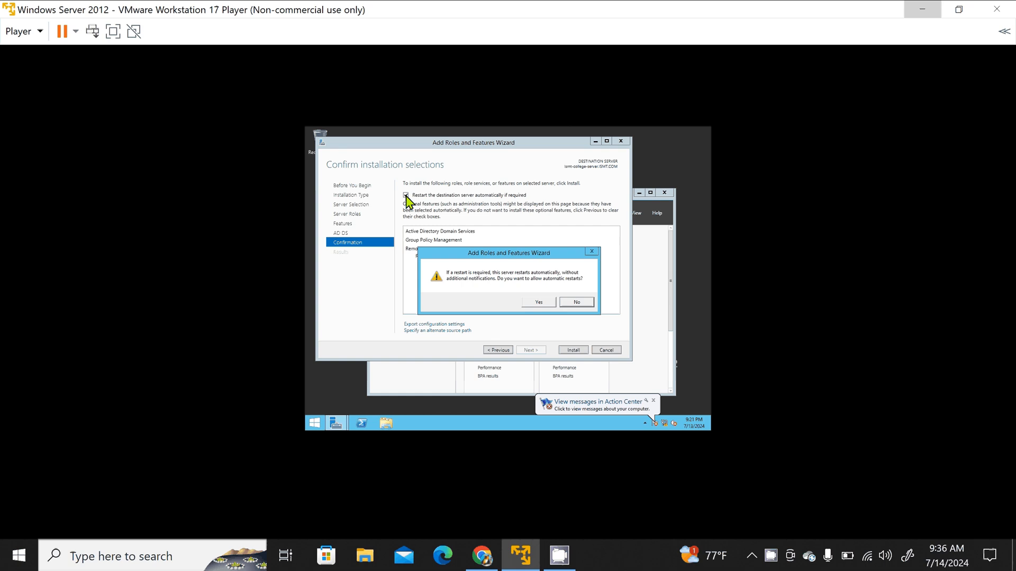
pyautogui.click(537, 301)
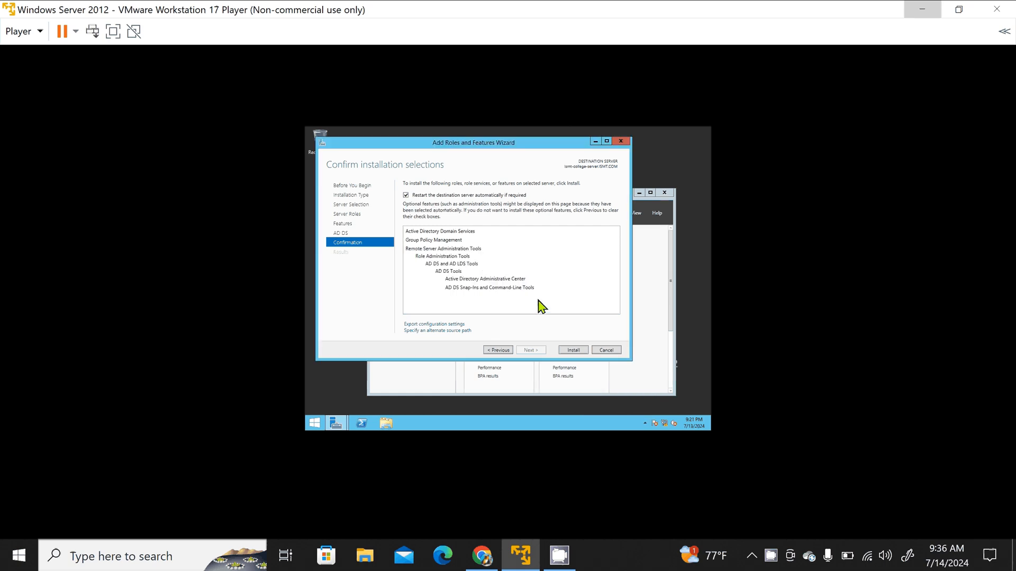
pyautogui.click(574, 351)
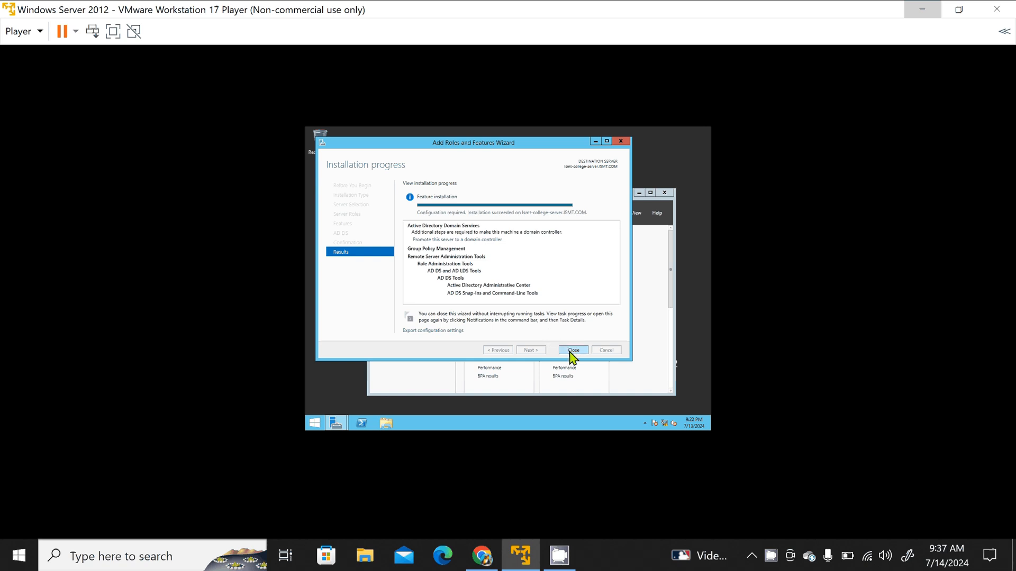
pyautogui.click(571, 351)
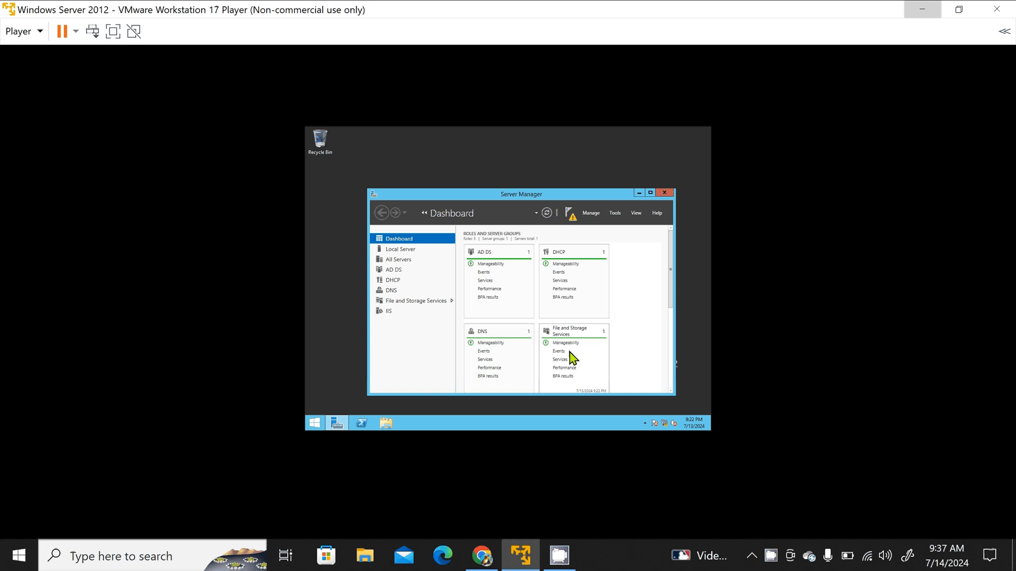
# Step: Start promoting this server to a domain controller from the Server Manager post-deployment notification
pyautogui.click(592, 214)
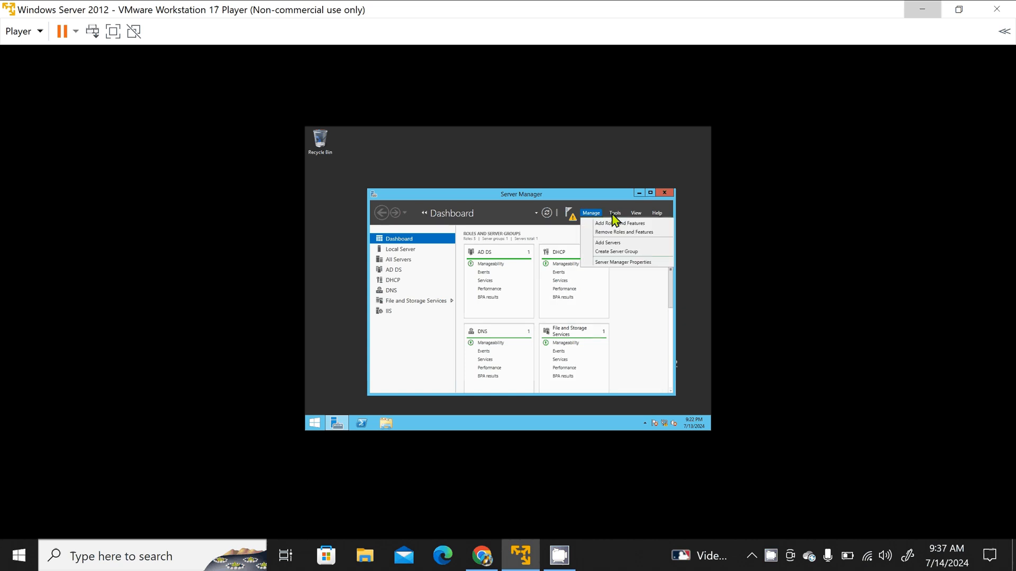
pyautogui.click(613, 213)
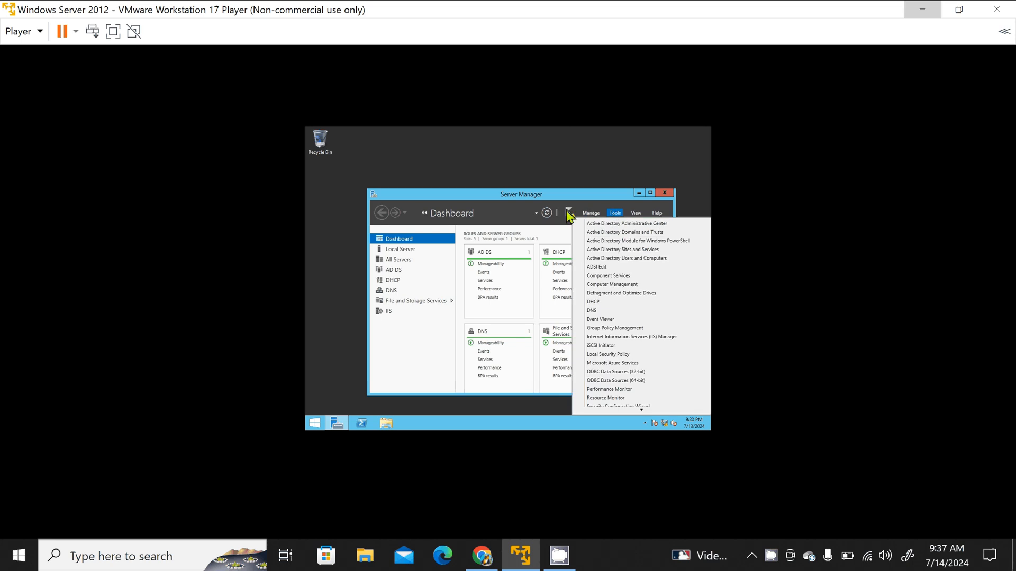
pyautogui.click(567, 231)
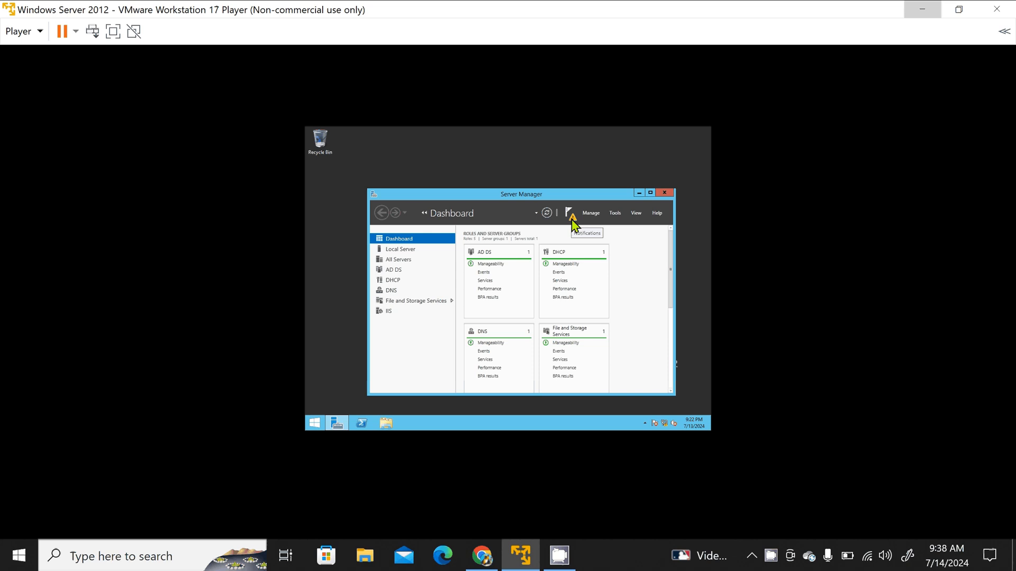
pyautogui.click(571, 217)
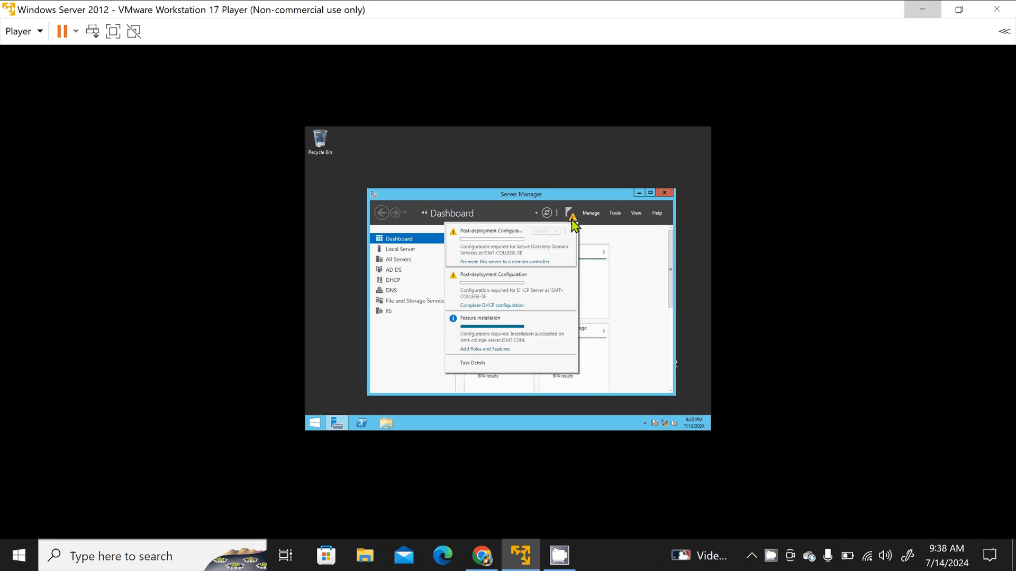
pyautogui.click(502, 262)
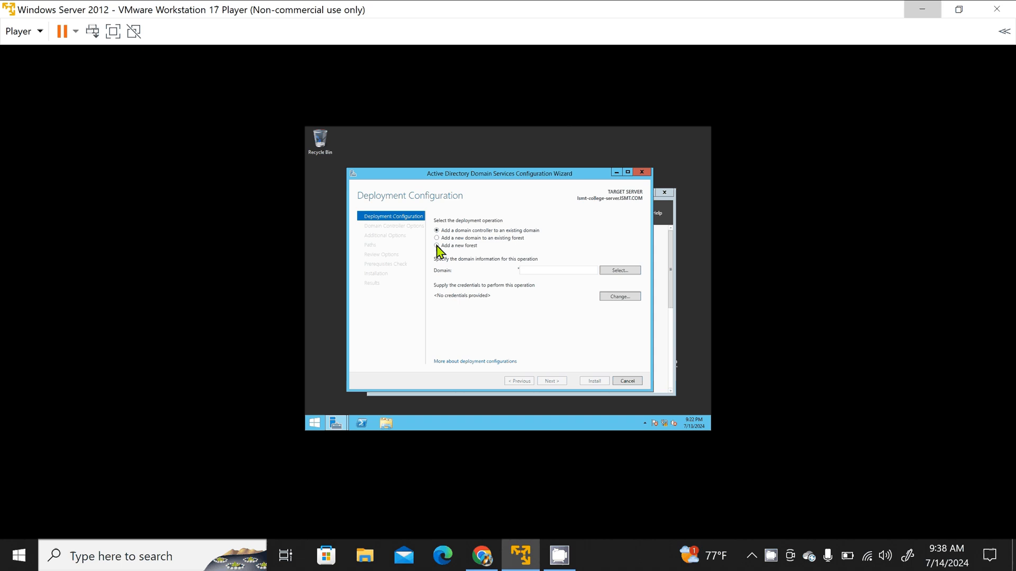
# Step: Set the deployment operation to add a new forest with root domain name ISMT.COM and continue to the domain controller options
pyautogui.click(436, 246)
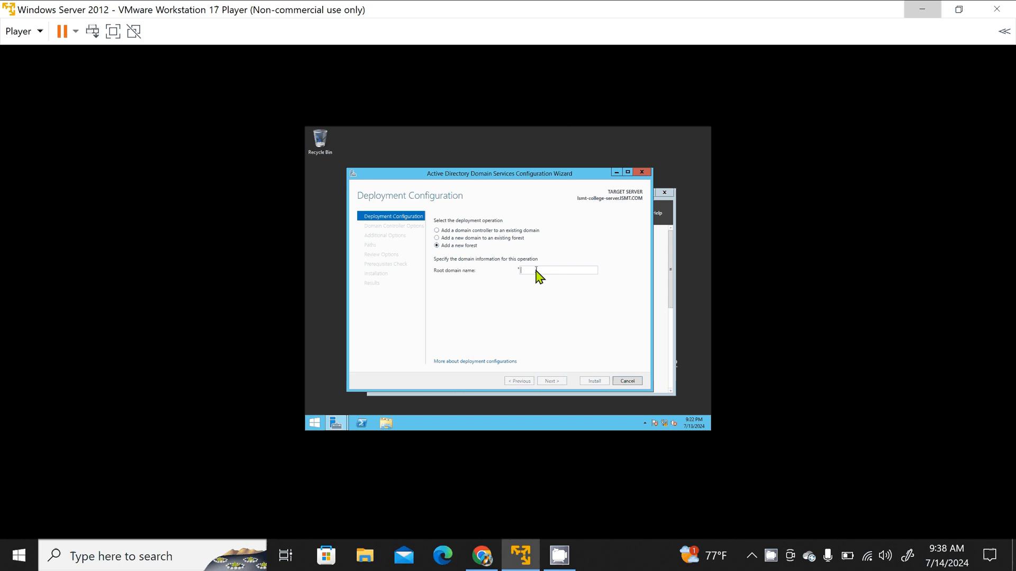
pyautogui.write('is')
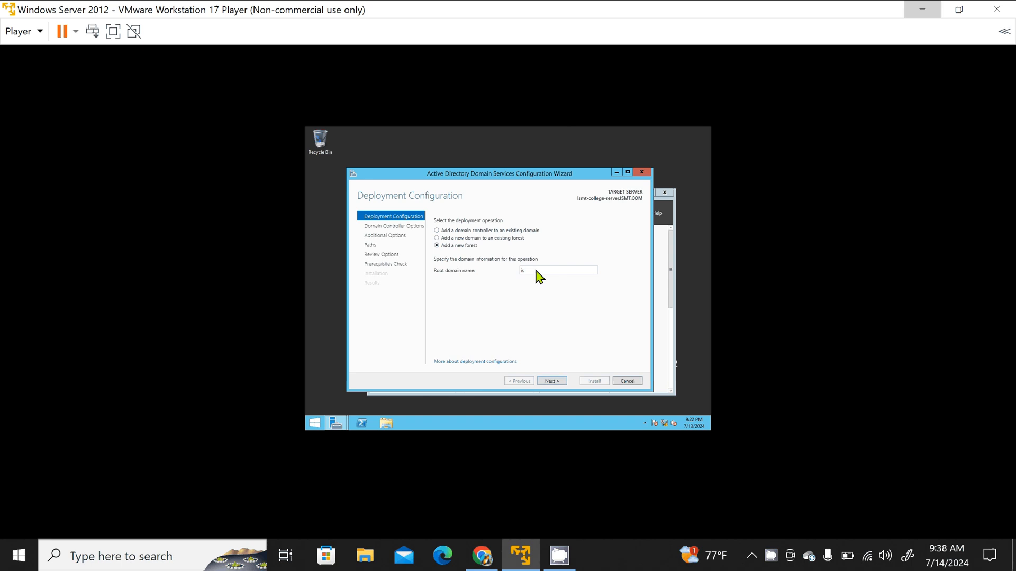
pyautogui.write('ISMT>COM')
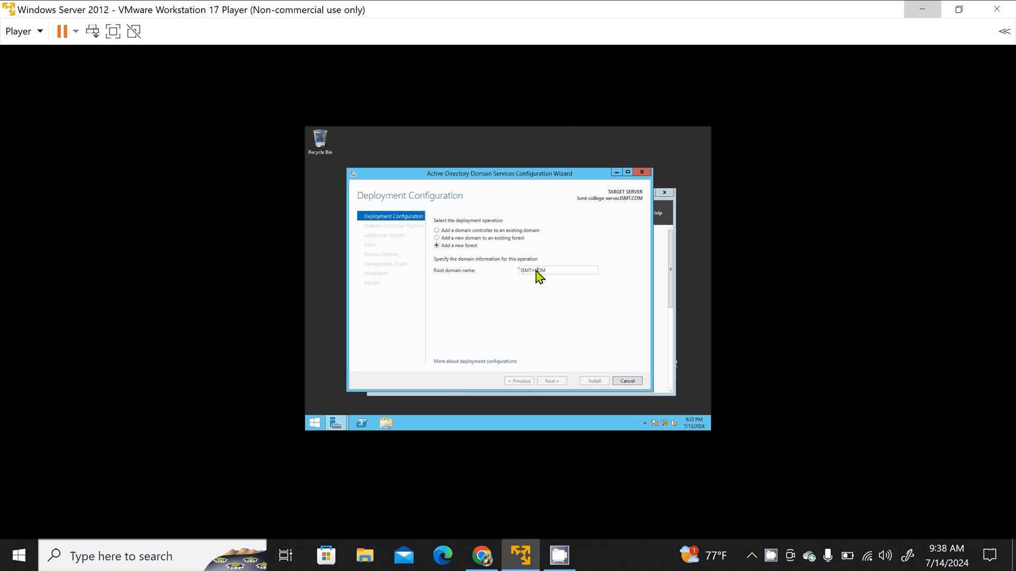
pyautogui.press('BackSpace')
pyautogui.write('.')
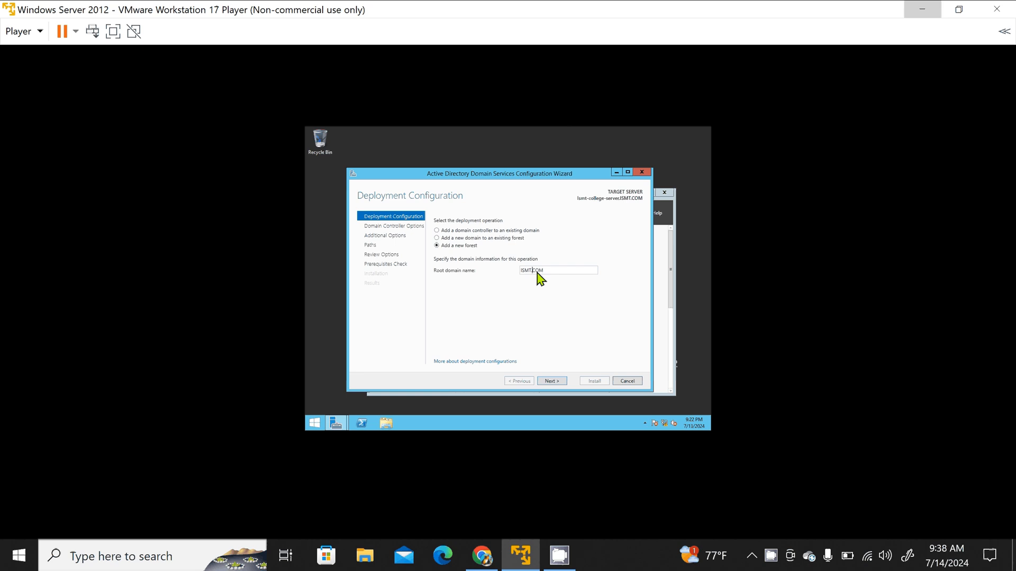
pyautogui.click(552, 383)
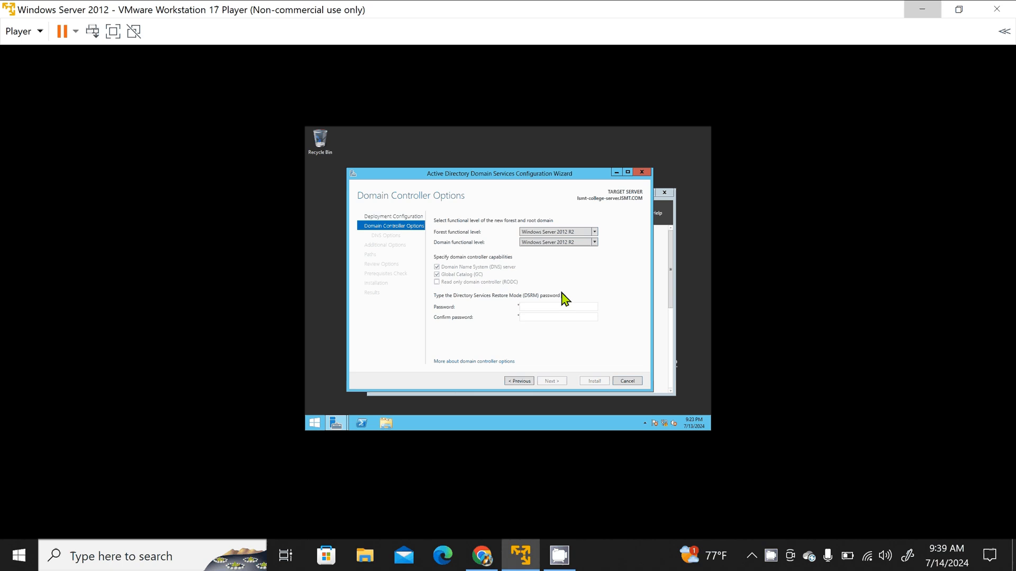
# Step: Enter and confirm the Directory Services Restore Mode (DSRM) password in the domain controller options
pyautogui.click(554, 307)
pyautogui.write('•••••')
pyautogui.press('BackSpace')
pyautogui.press('BackSpace')
pyautogui.press('BackSpace')
pyautogui.press('BackSpace')
pyautogui.press('BackSpace')
pyautogui.write('••••••••••')
pyautogui.click(551, 320)
pyautogui.write('••••••••••')
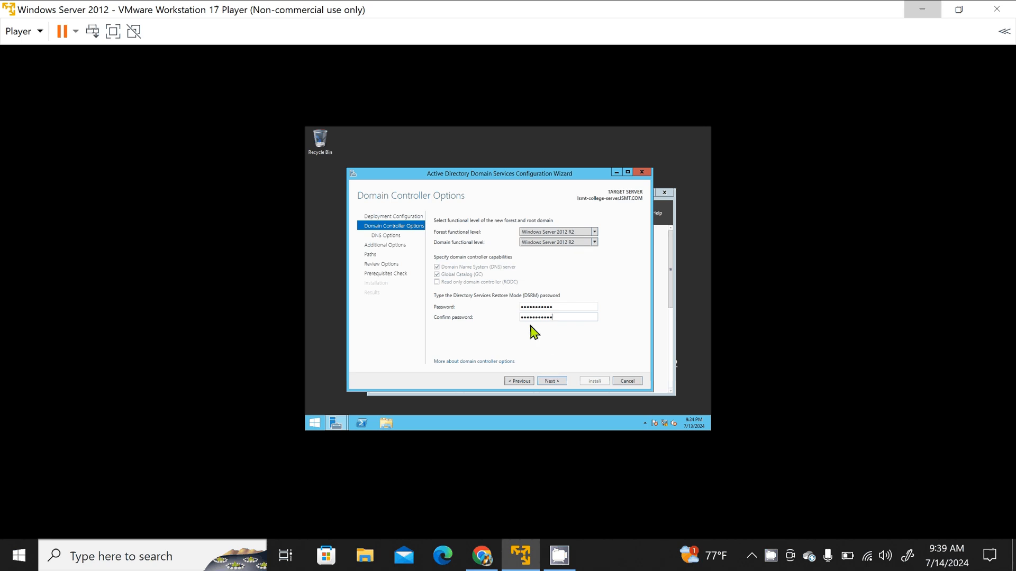
# Step: Continue without DNS delegation, keeping the NetBIOS domain name ISMT and the default database, log files and SYSVOL folders
pyautogui.click(549, 383)
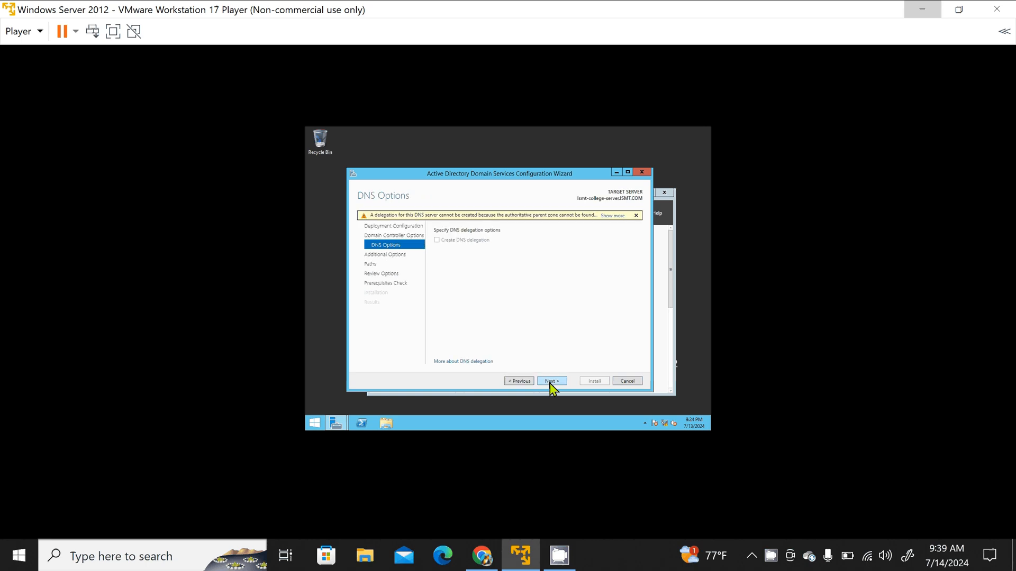
pyautogui.click(550, 383)
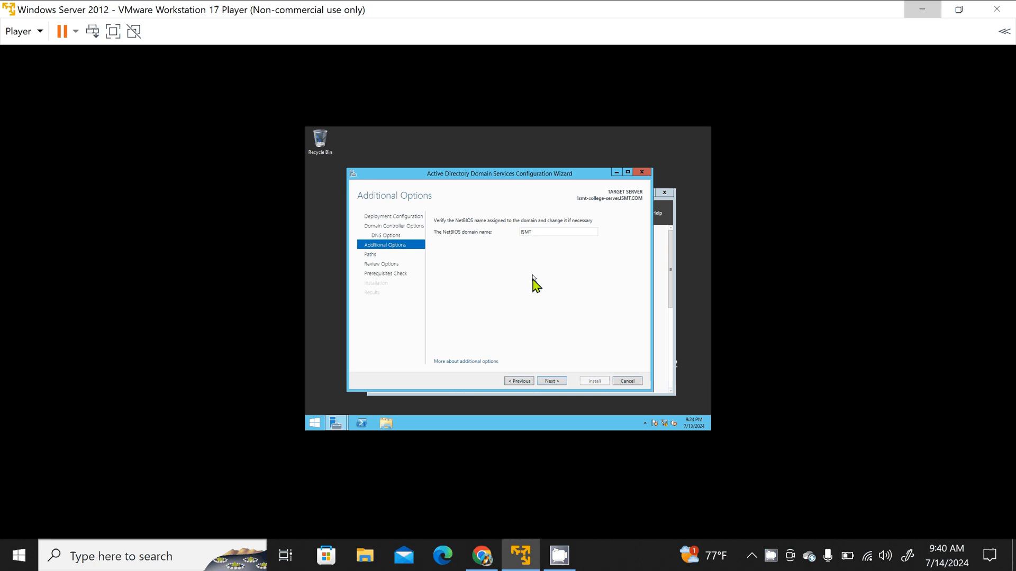
pyautogui.click(549, 382)
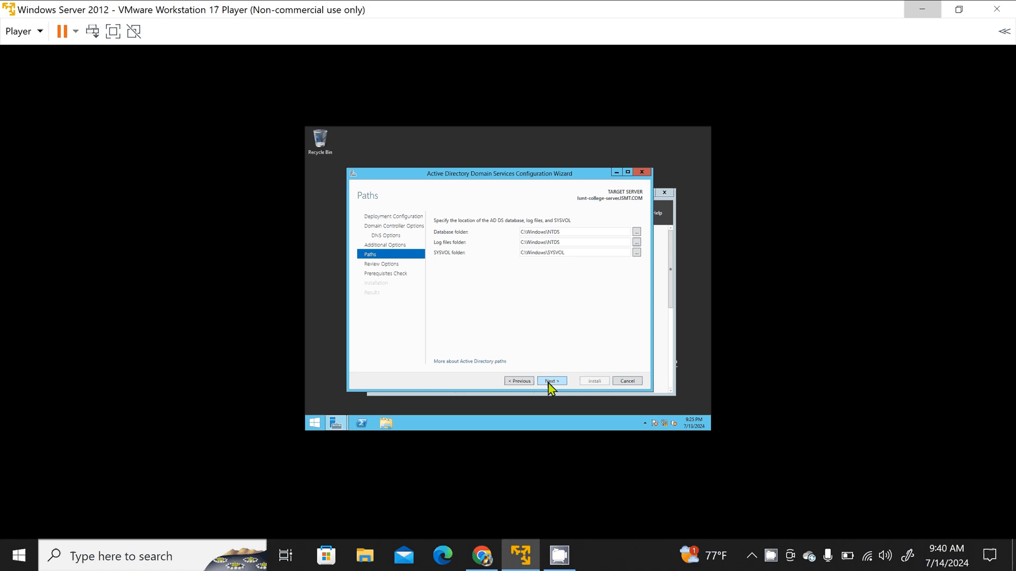
pyautogui.click(551, 381)
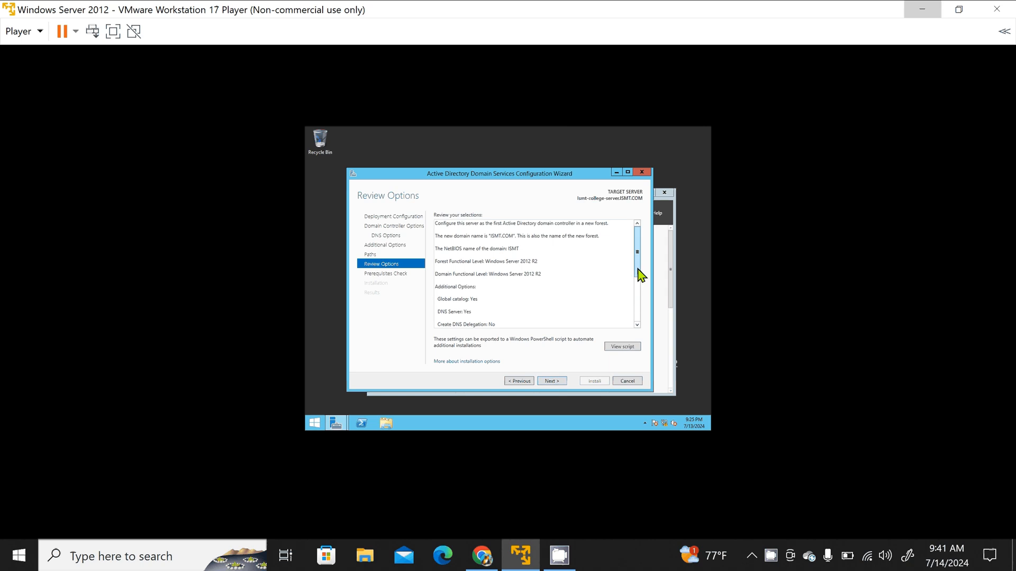
# Step: Review the selected options, run the prerequisites check, and install the domain controller configuration with the resulting server restart
pyautogui.moveTo(638, 269); pyautogui.dragTo(637, 321)
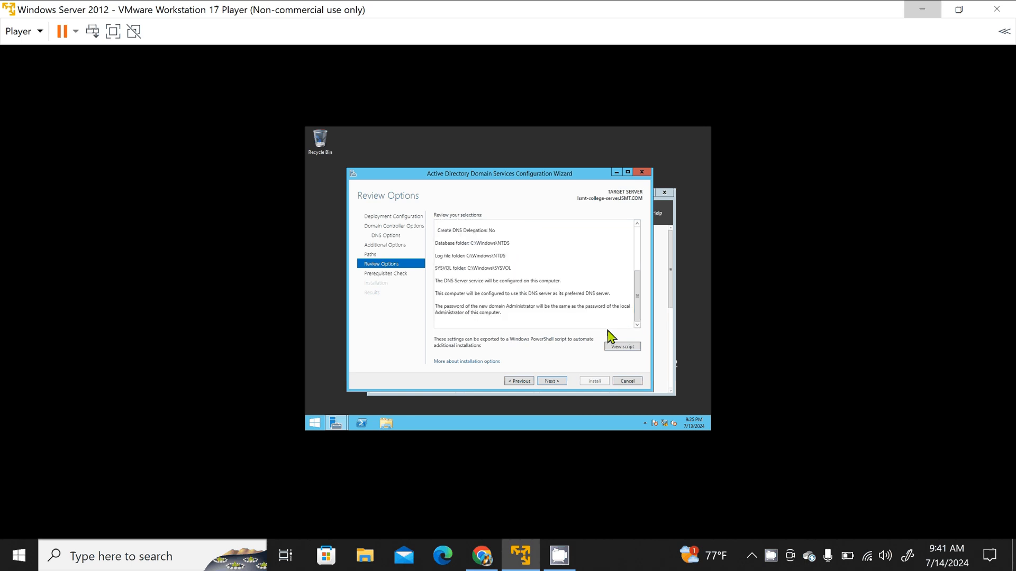
pyautogui.click(552, 381)
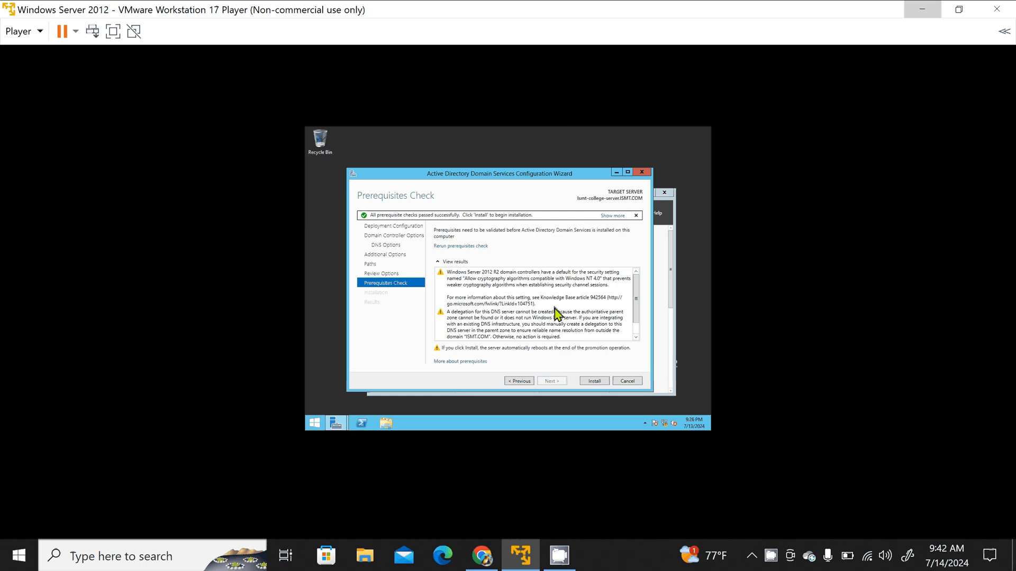
pyautogui.click(594, 381)
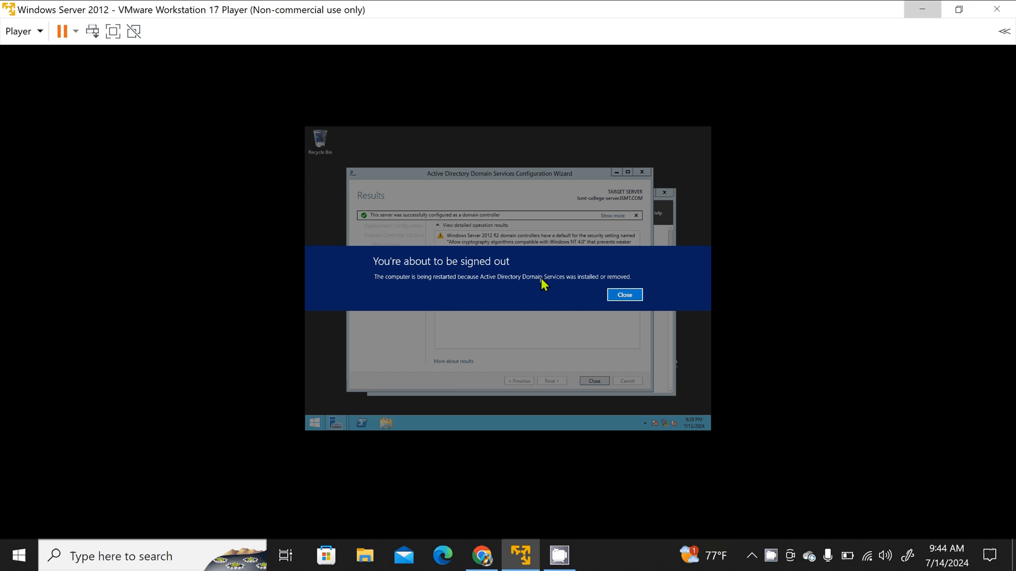
pyautogui.click(623, 296)
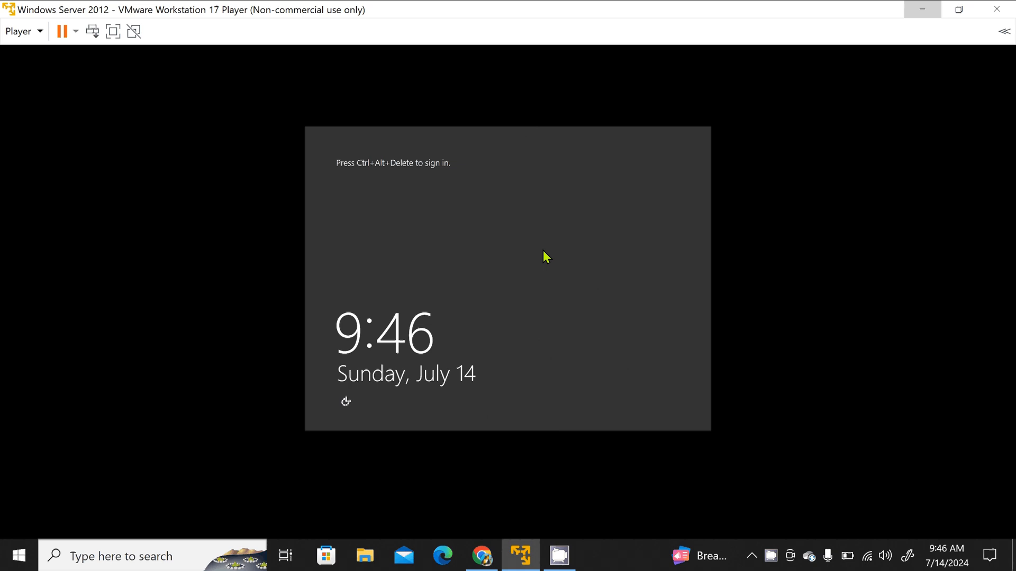
# Step: Sign in to the restarted server as ISMT\Administrator with the account password
pyautogui.hotkey('ctrl', 'alt', 'Delete')
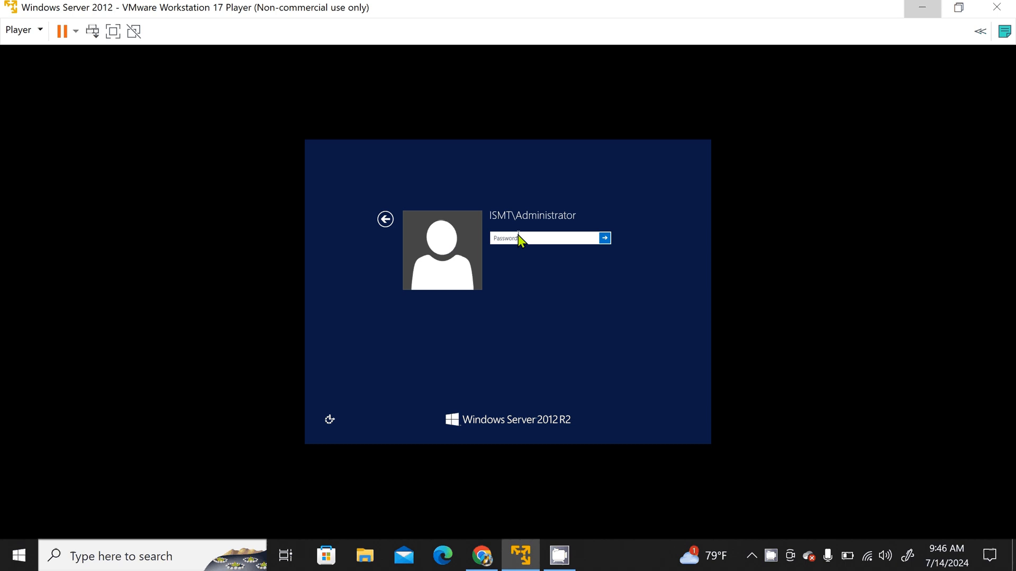
pyautogui.write('***********')
pyautogui.click(605, 238)
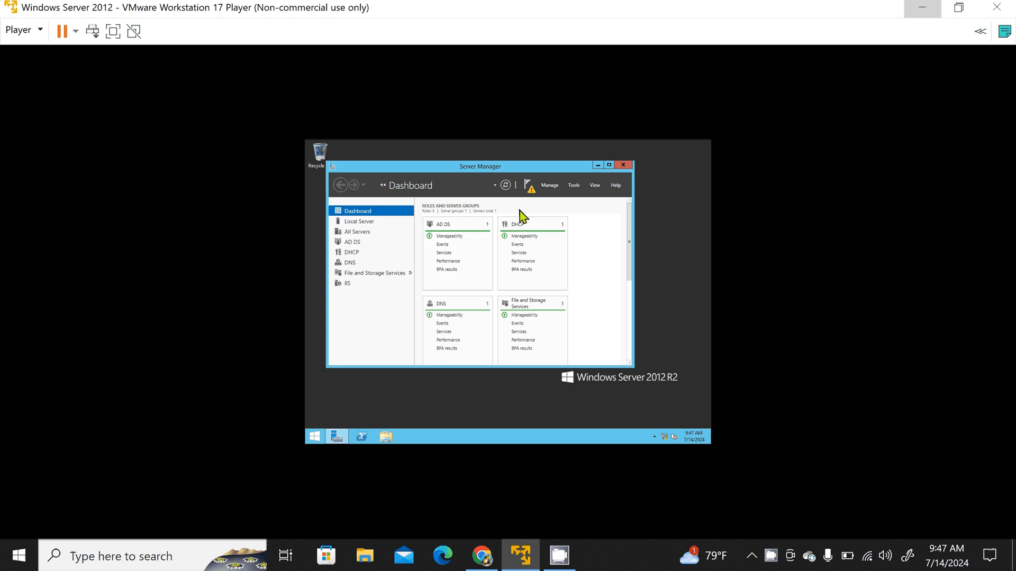
# Step: Open Active Directory Users and Computers from Server Manager and show the contents of the ISMT.COM domain
pyautogui.click(574, 186)
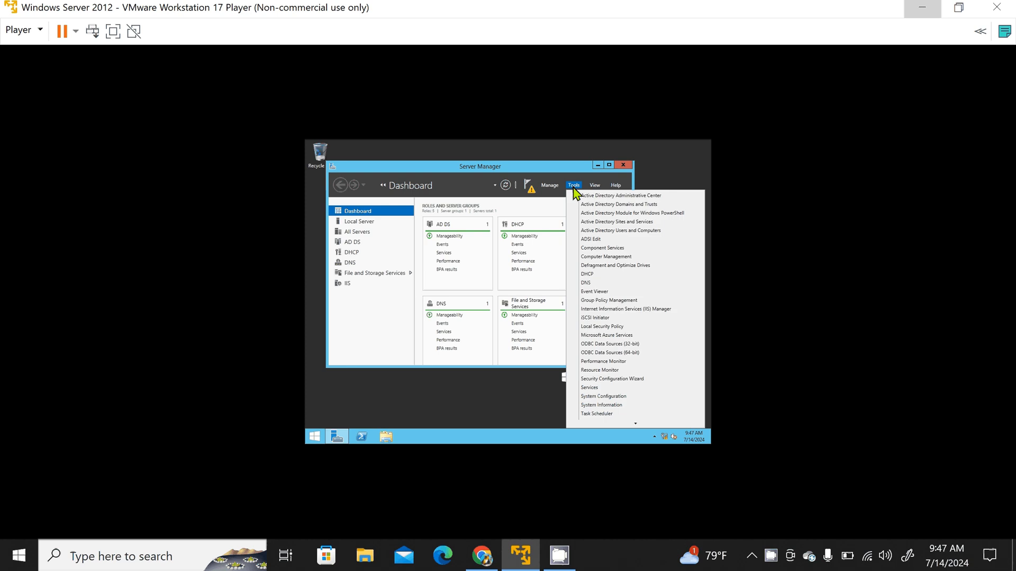
pyautogui.click(591, 231)
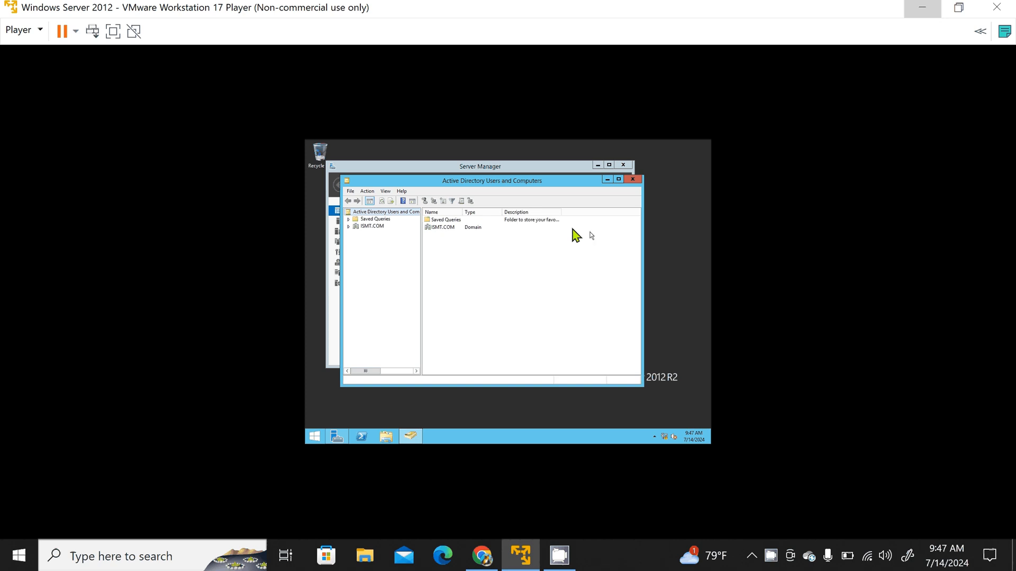
pyautogui.click(369, 226)
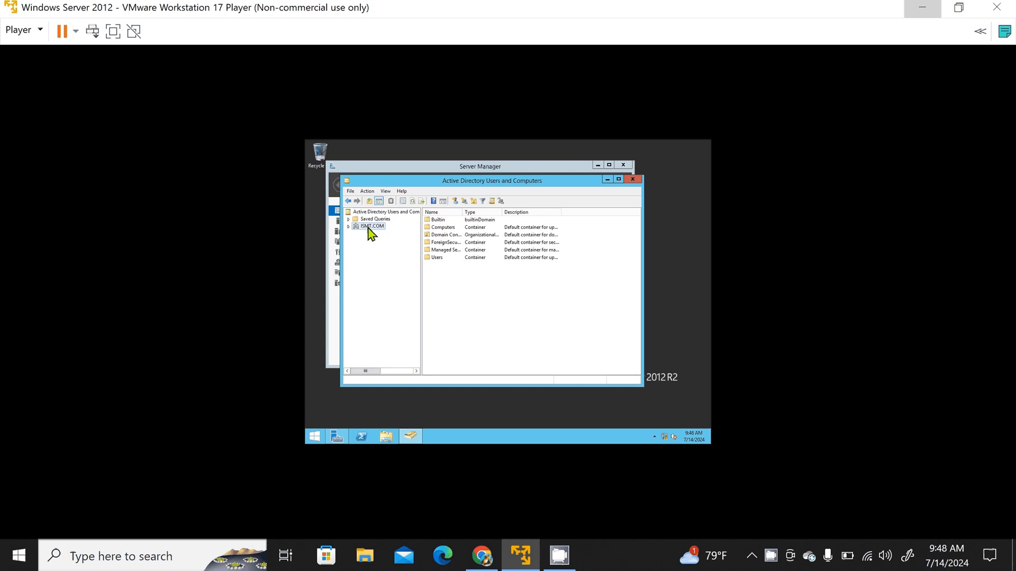
# Step: Create an organizational unit named Kathmandu in the ISMT.COM domain, keeping protection from accidental deletion enabled
pyautogui.rightClick(369, 231)
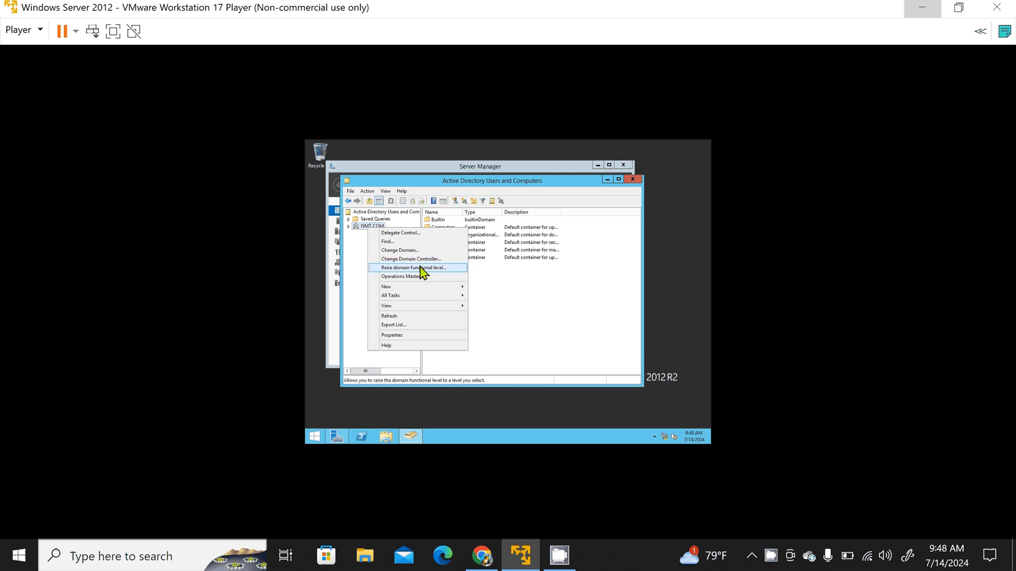
pyautogui.moveTo(423, 290)
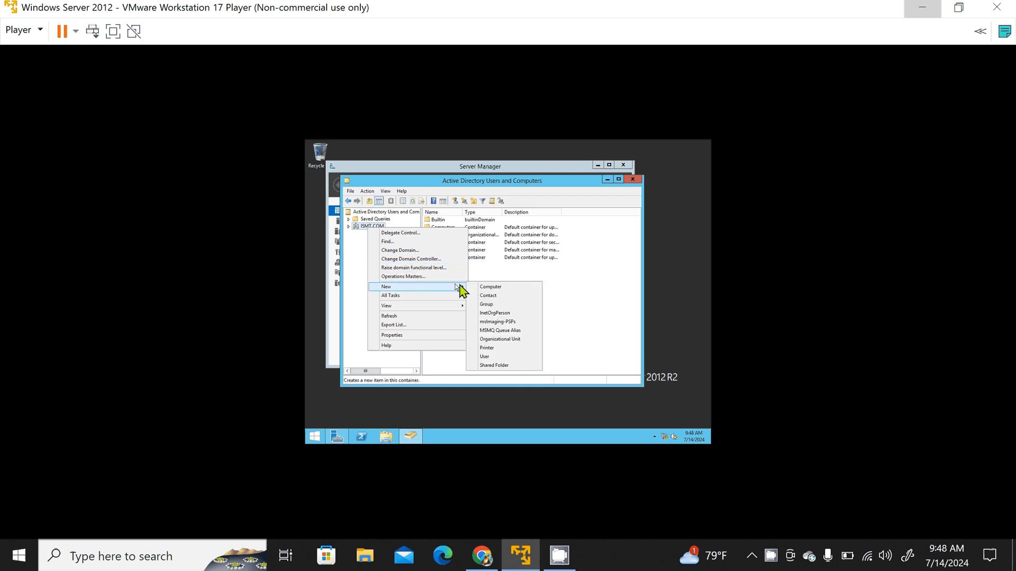
pyautogui.click(500, 340)
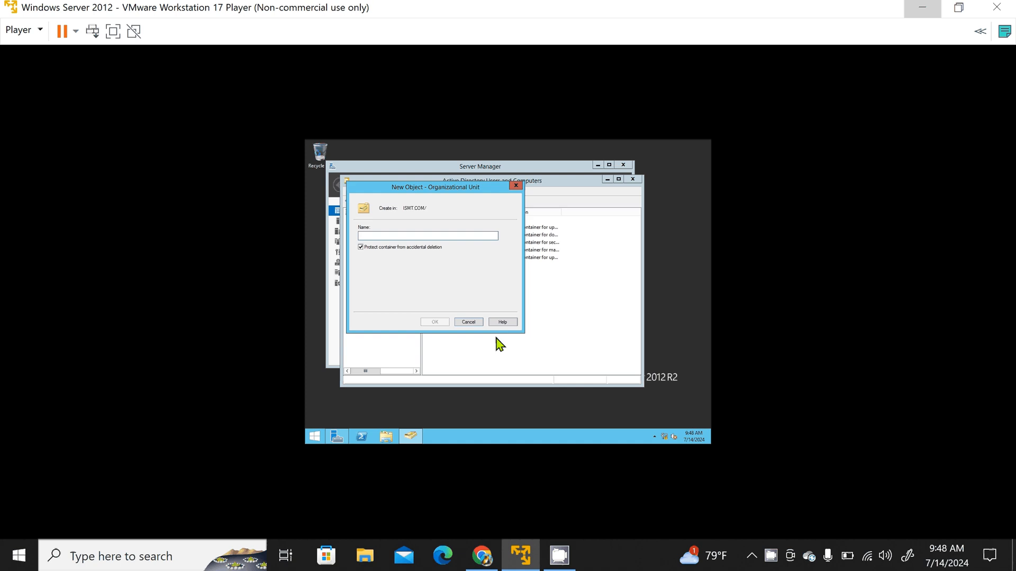
pyautogui.write('Kathmandu')
pyautogui.click(435, 323)
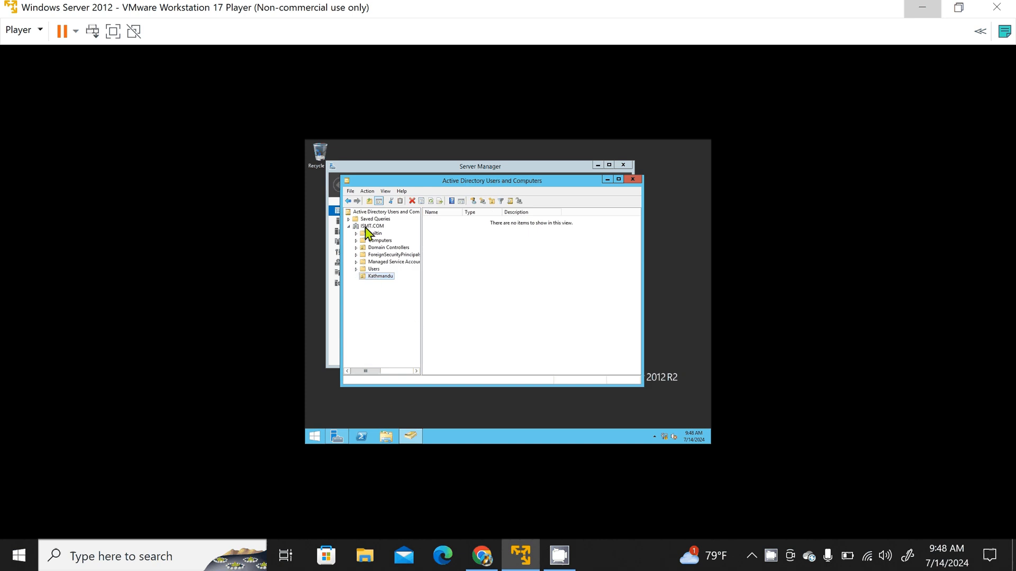
pyautogui.click(379, 277)
pyautogui.click(403, 277)
pyautogui.rightClick(392, 282)
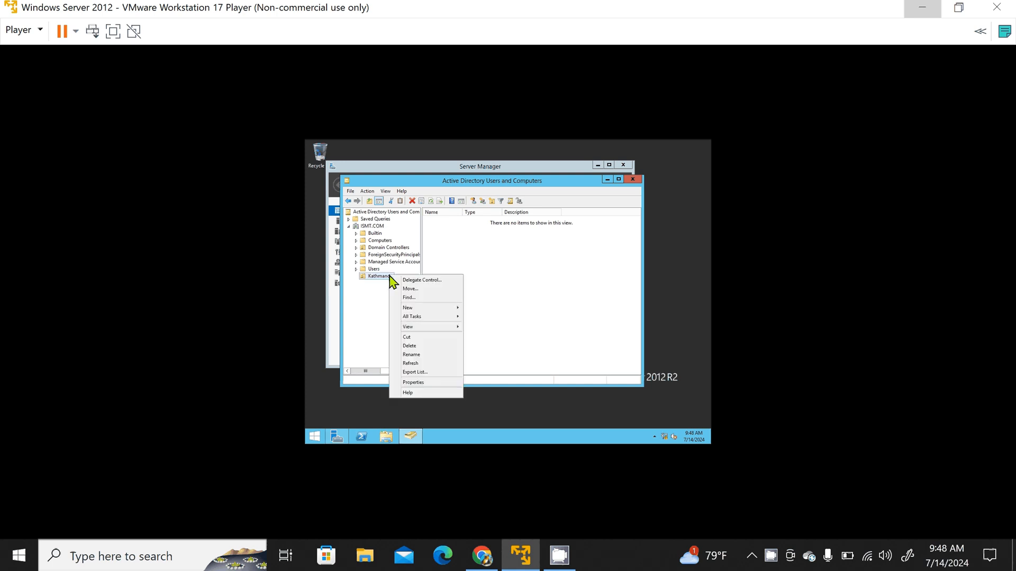
pyautogui.moveTo(418, 309)
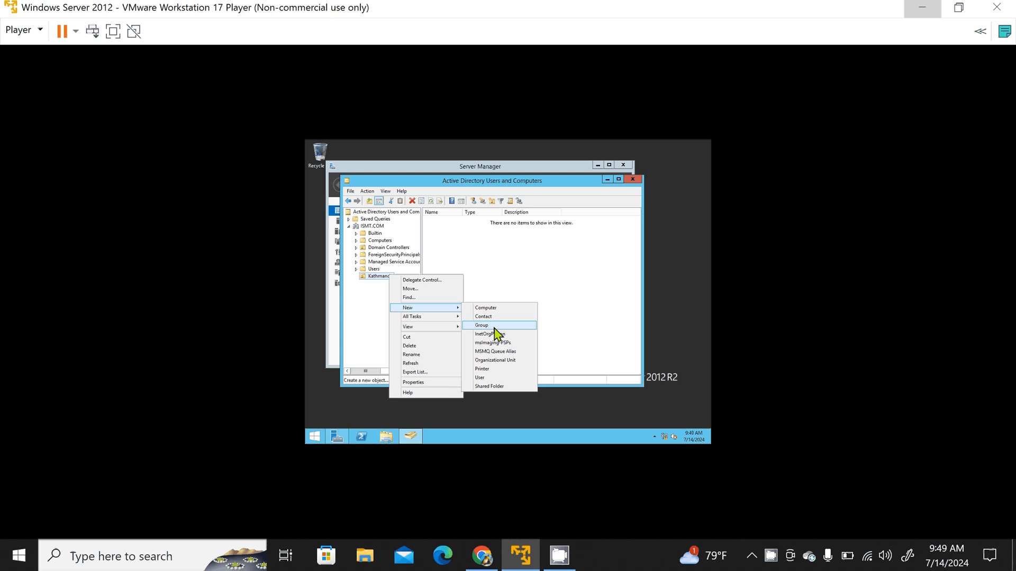
pyautogui.click(494, 299)
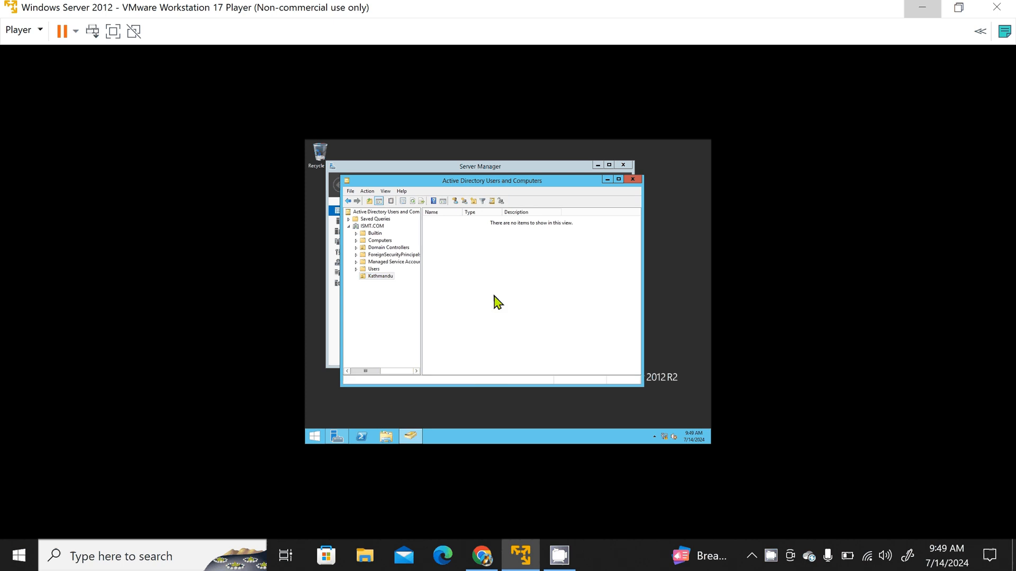
# Step: Rename the Kathmandu organizational unit as ISMT
pyautogui.click(386, 278)
pyautogui.rightClick(387, 285)
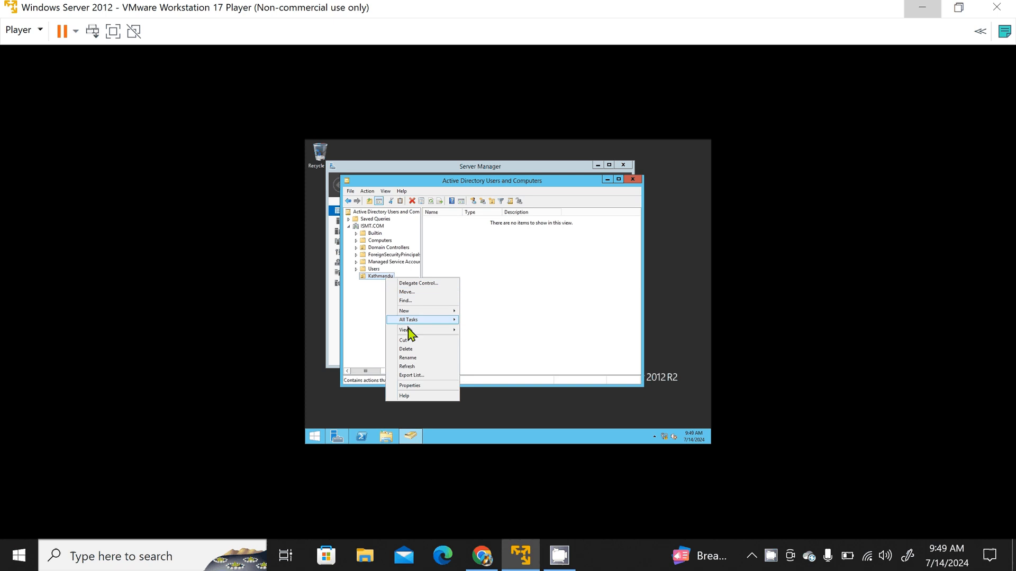
pyautogui.click(413, 358)
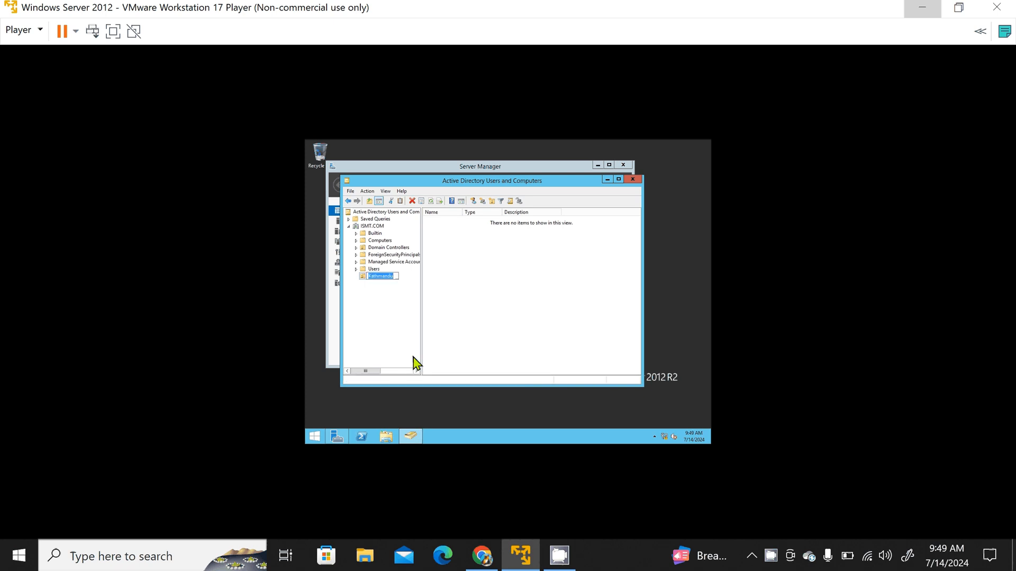
pyautogui.press('BackSpace')
pyautogui.write('ISMT')
pyautogui.press('Return')
pyautogui.rightClick(377, 280)
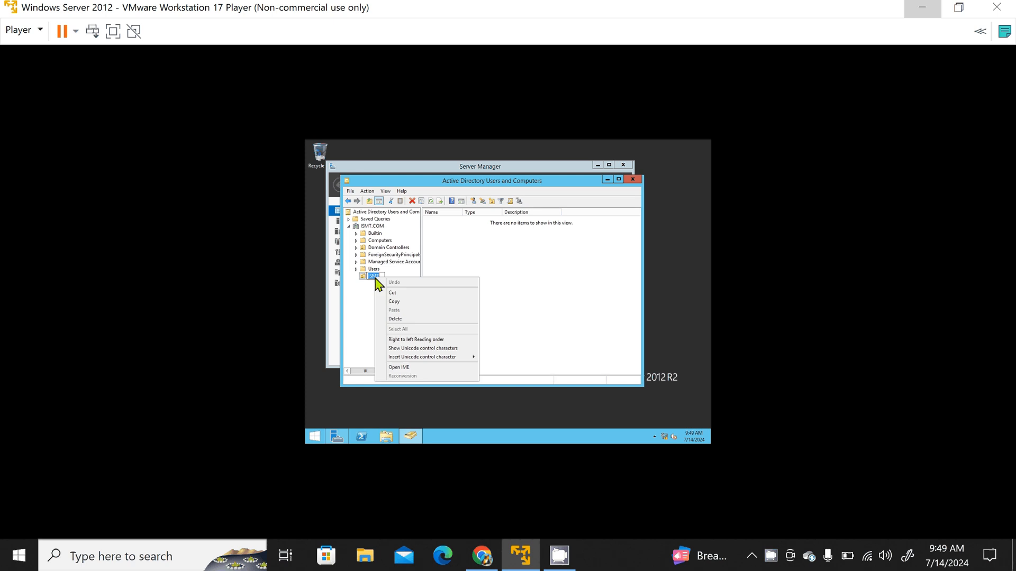
pyautogui.click(356, 290)
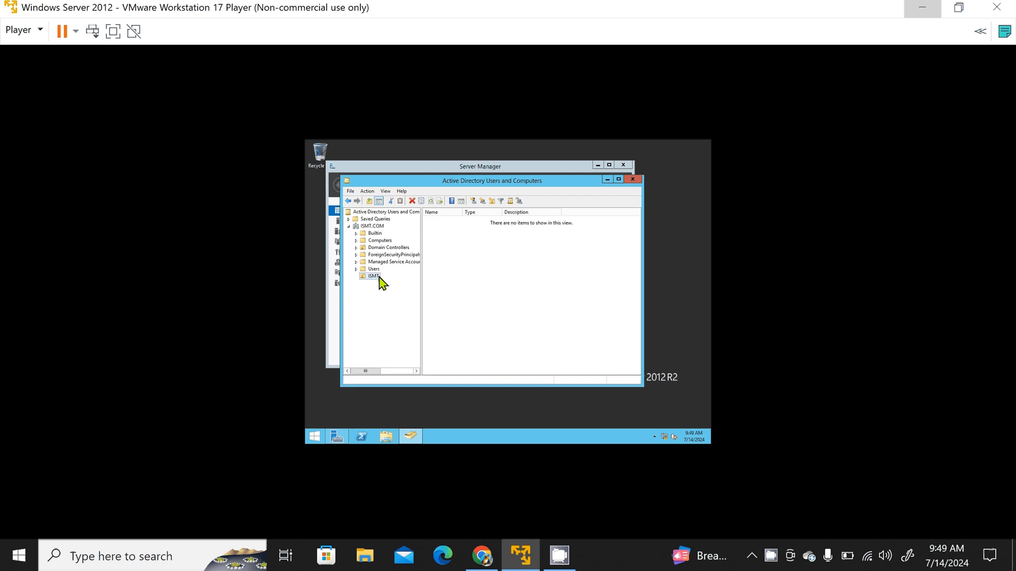
pyautogui.rightClick(379, 279)
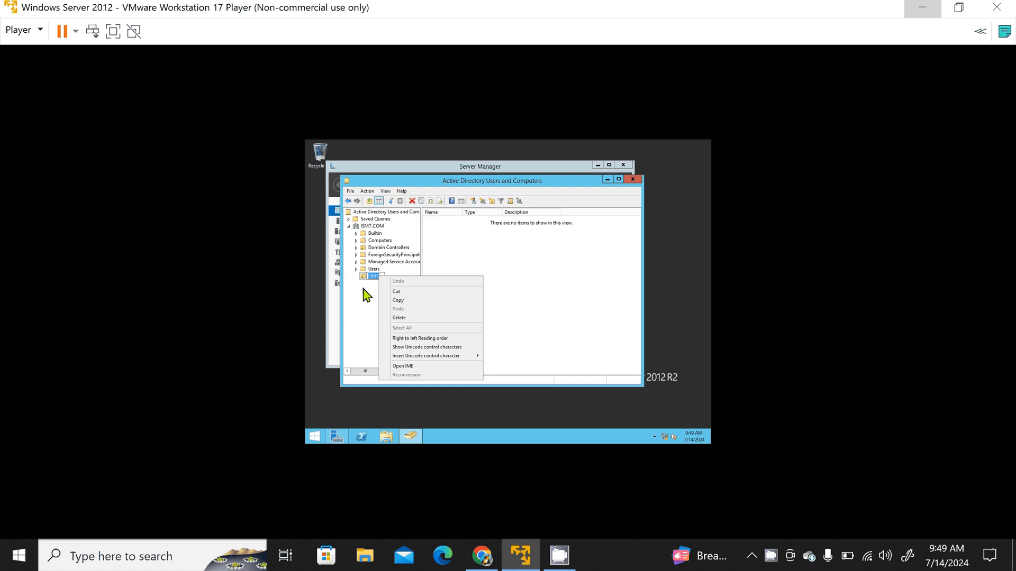
pyautogui.click(364, 290)
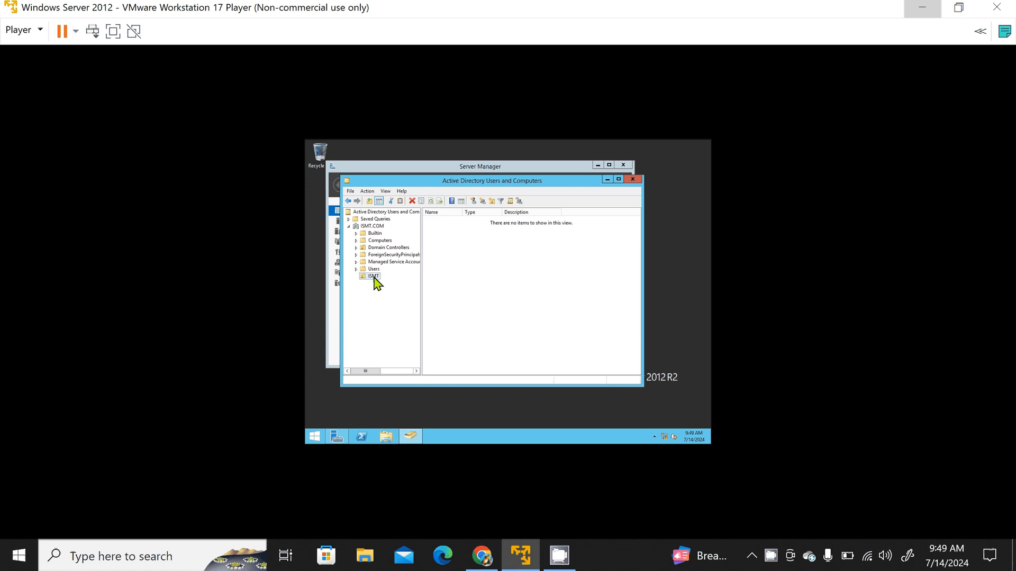
# Step: Start a new user named user 1 in the ISMT organizational unit, fill in the logon name, and continue to the password settings
pyautogui.rightClick(376, 283)
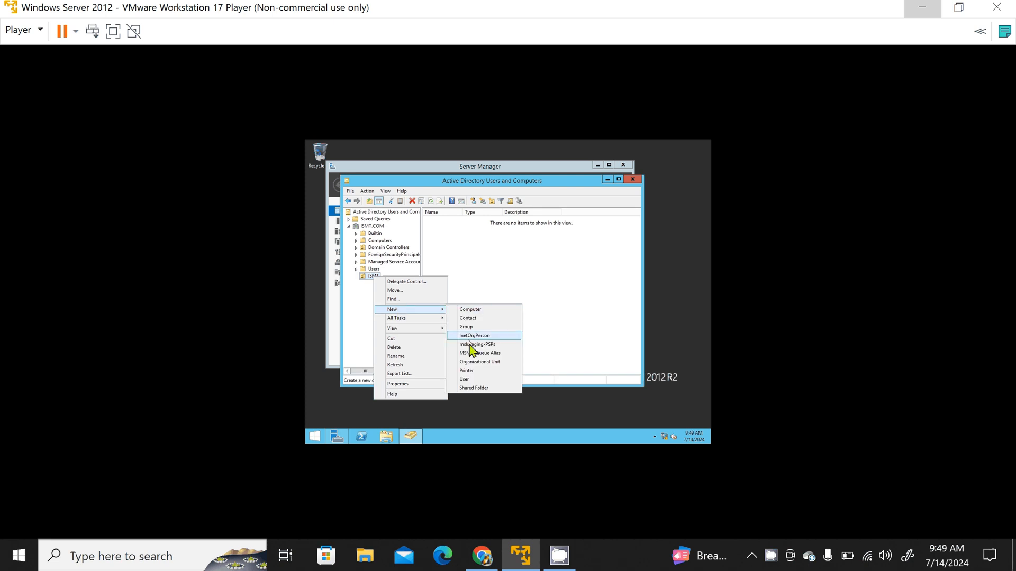
pyautogui.click(471, 379)
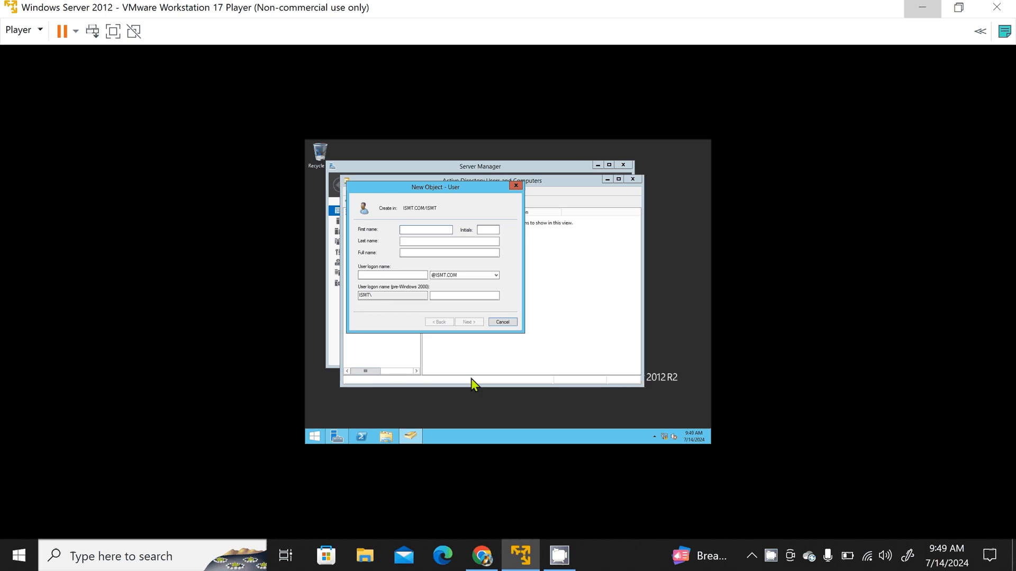
pyautogui.write('user')
pyautogui.click(413, 243)
pyautogui.click(403, 274)
pyautogui.write('us')
pyautogui.click(471, 321)
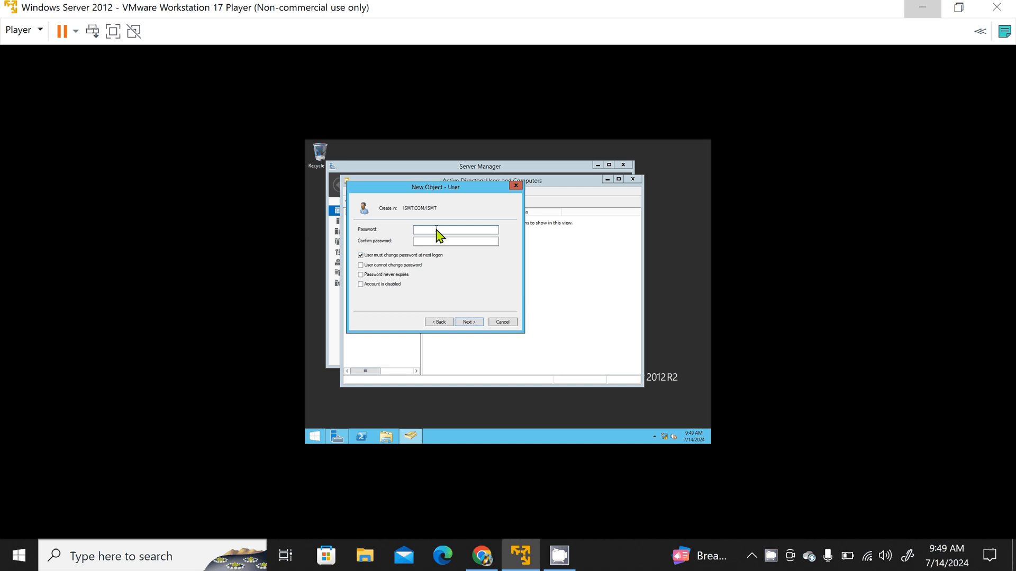
# Step: Enter and confirm the user's password, disable changing it at next logon, and enable User cannot change password and Password never expires
pyautogui.write('••••••••')
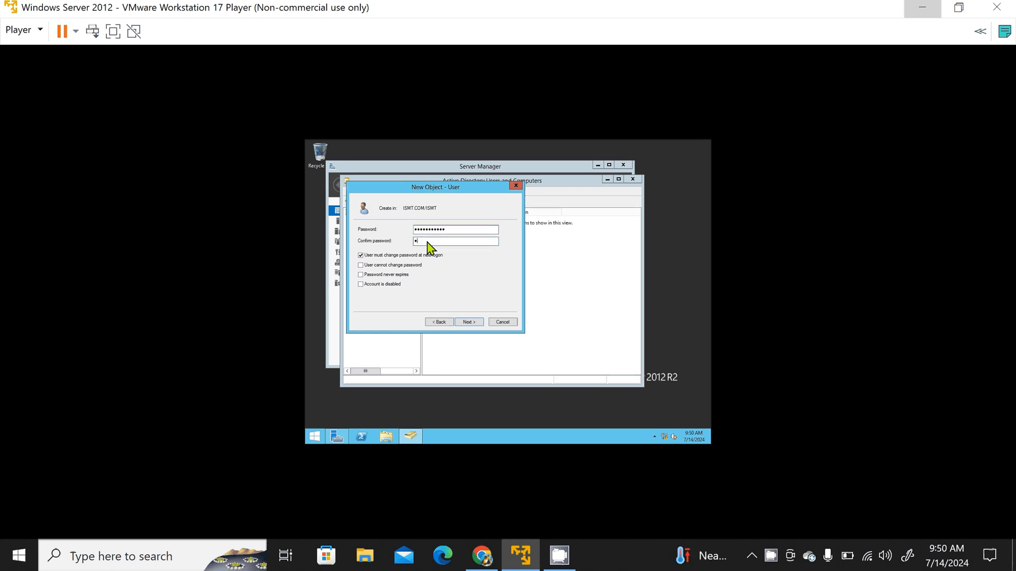
pyautogui.click(428, 242)
pyautogui.write('•••••••••••')
pyautogui.click(361, 265)
pyautogui.click(471, 323)
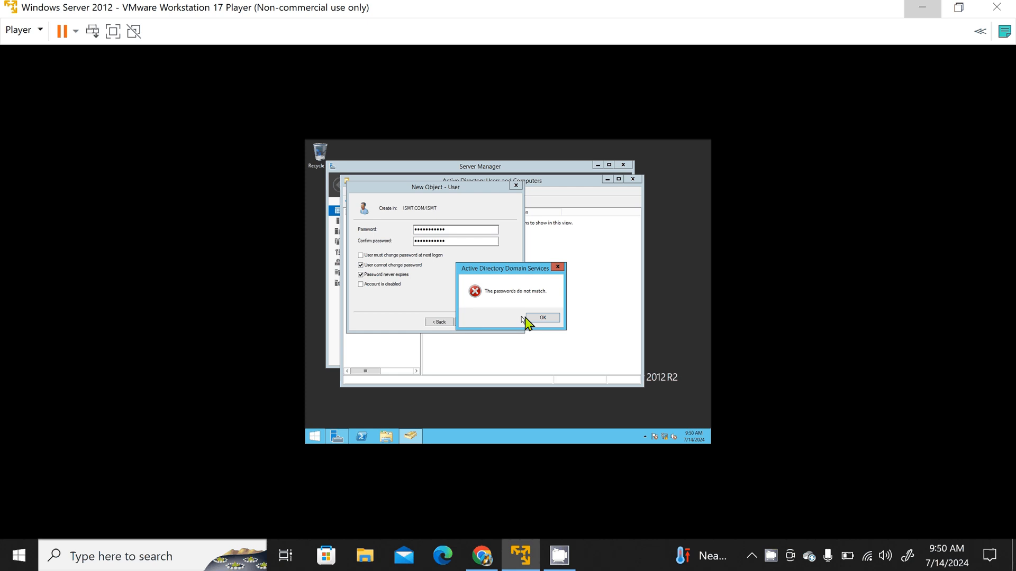
pyautogui.click(539, 317)
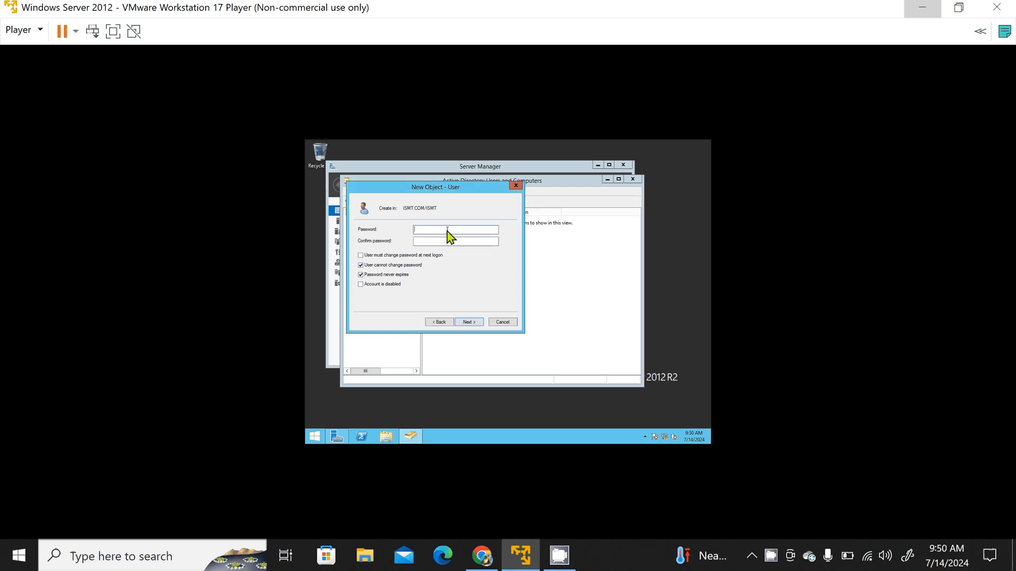
# Step: Re-enter and confirm the new user's password and finish creating the account
pyautogui.write('•••••••')
pyautogui.click(438, 242)
pyautogui.write('•••••••')
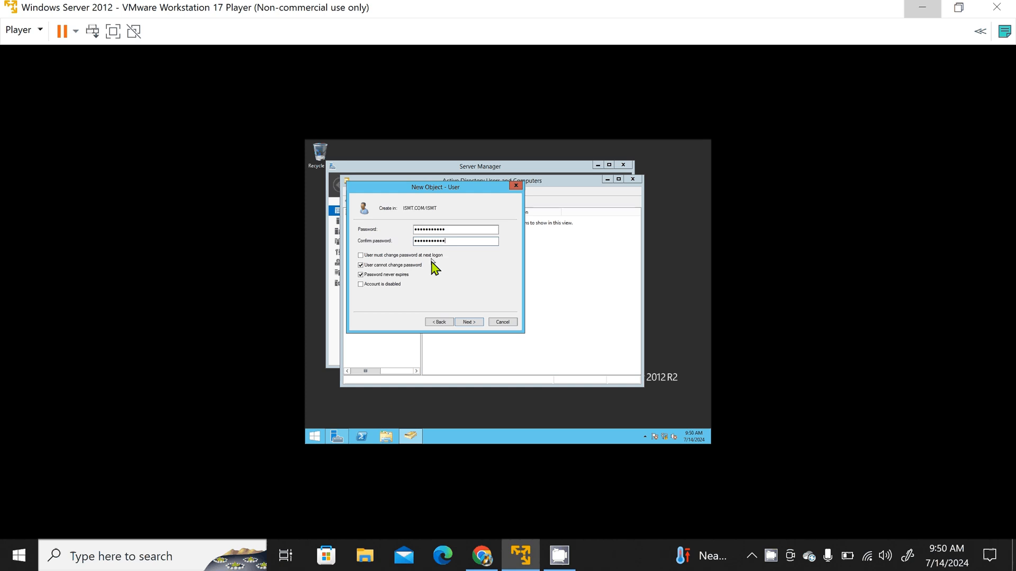
pyautogui.click(468, 323)
pyautogui.click(467, 323)
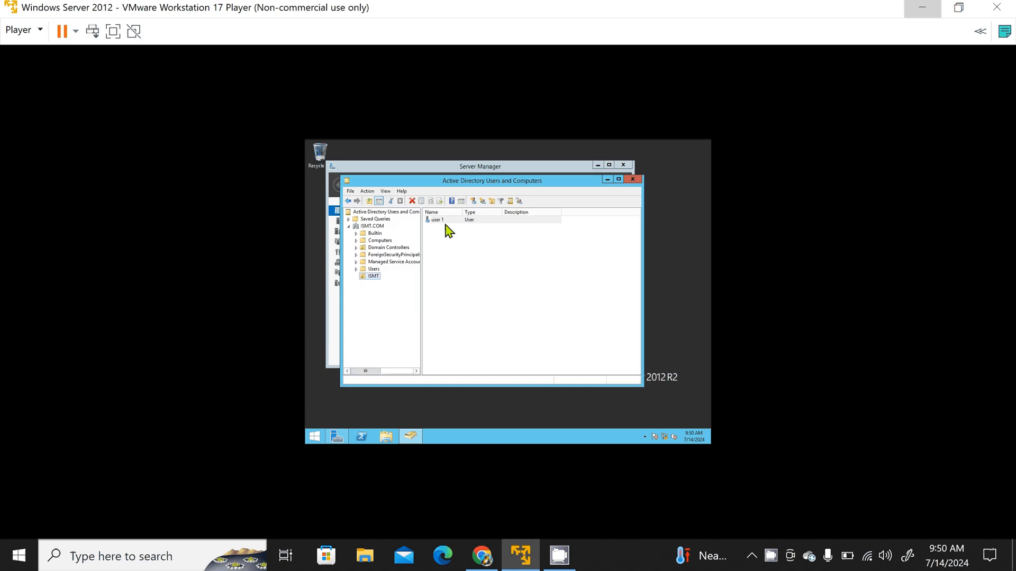
# Step: Start a new user named user 2 in the ISMT organizational unit with logon name user2, and continue to the password settings
pyautogui.rightClick(375, 279)
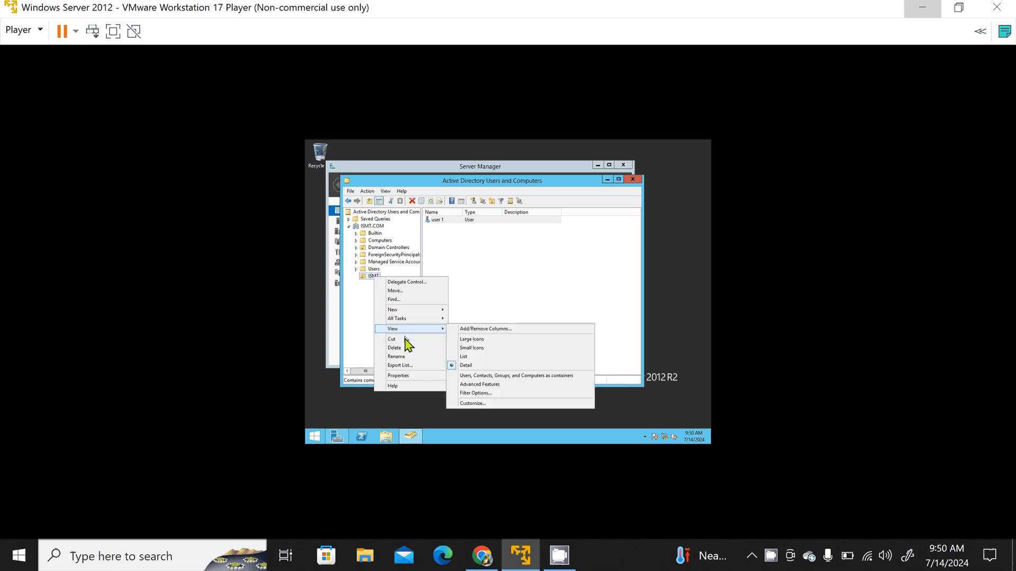
pyautogui.moveTo(427, 309)
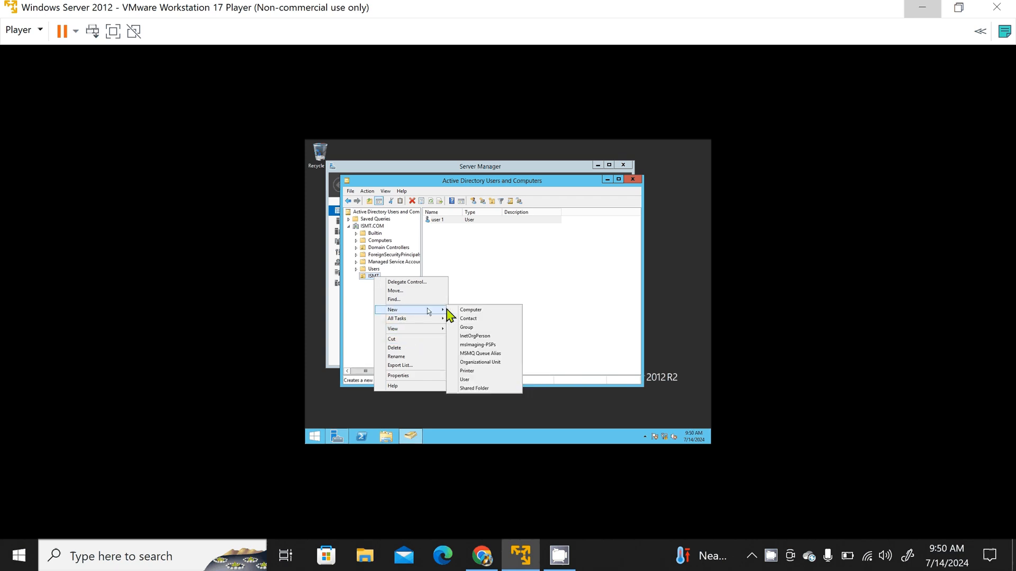
pyautogui.click(483, 382)
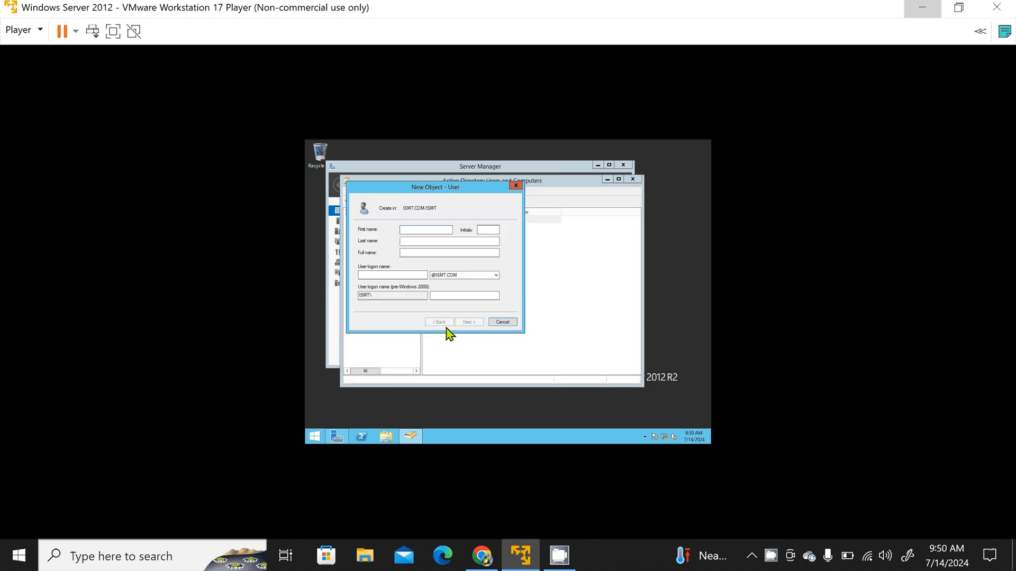
pyautogui.write('user')
pyautogui.click(413, 241)
pyautogui.write('2')
pyautogui.click(391, 276)
pyautogui.write('user2')
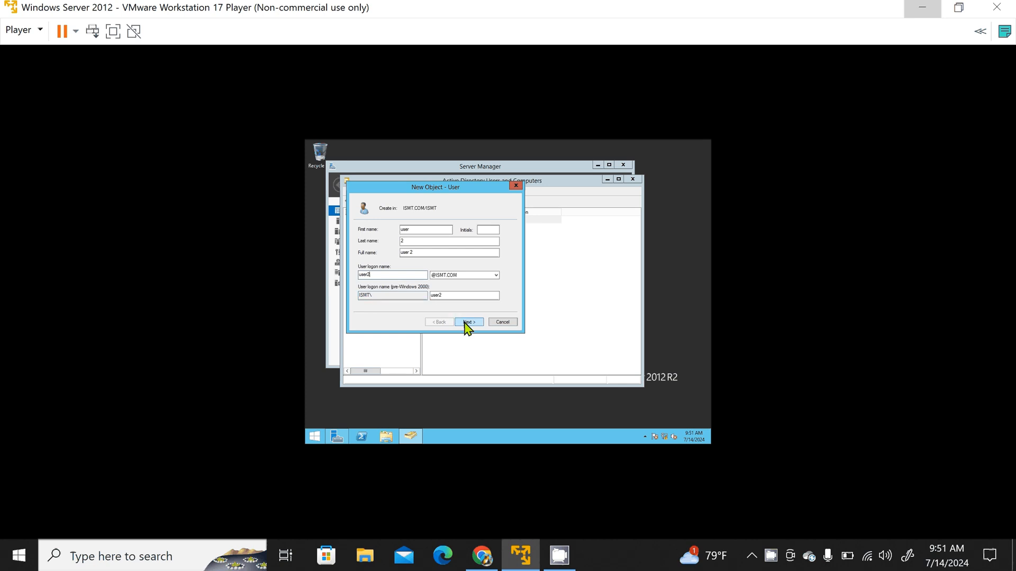
pyautogui.click(465, 323)
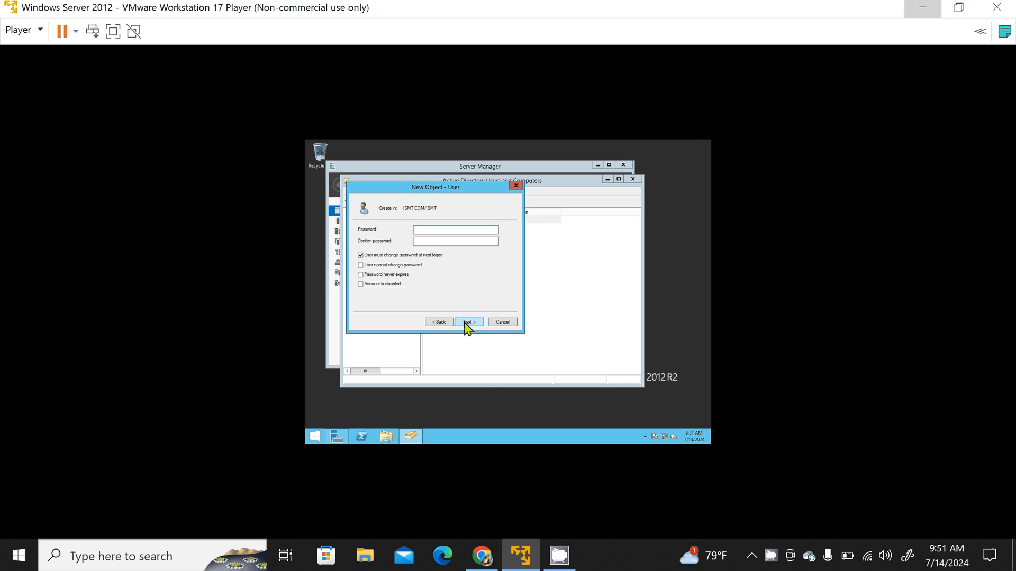
# Step: Enter and confirm user 2's password, disable changing it at next logon, enable User cannot change password and Password never expires, and finish creating the account
pyautogui.write('••••••••')
pyautogui.click(439, 241)
pyautogui.write('•••••••')
pyautogui.click(360, 256)
pyautogui.click(361, 265)
pyautogui.click(469, 324)
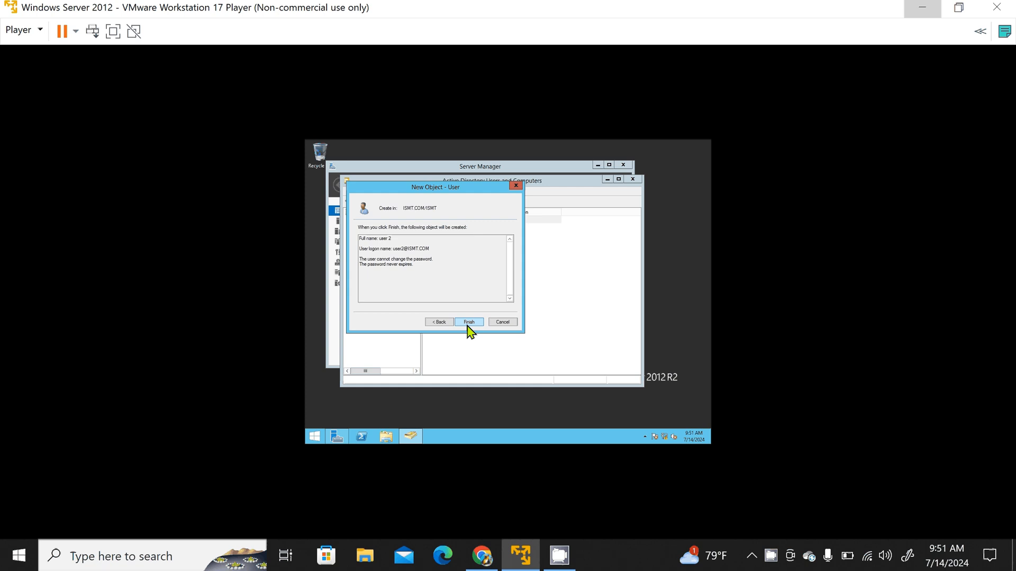
pyautogui.click(467, 325)
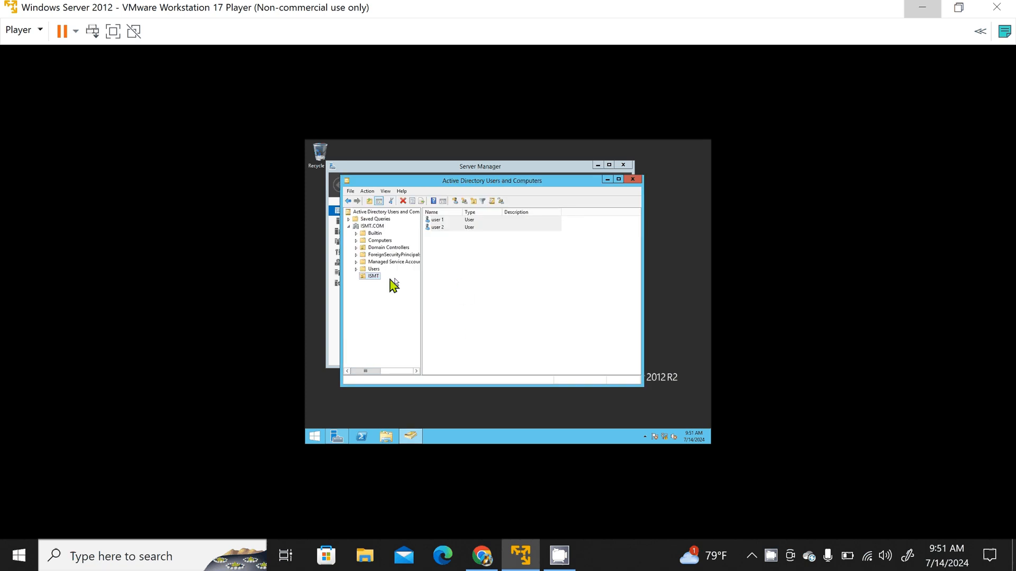
# Step: Start a new user named user 3 in the ISMT organizational unit with logon name user3, and continue to the password settings
pyautogui.rightClick(374, 277)
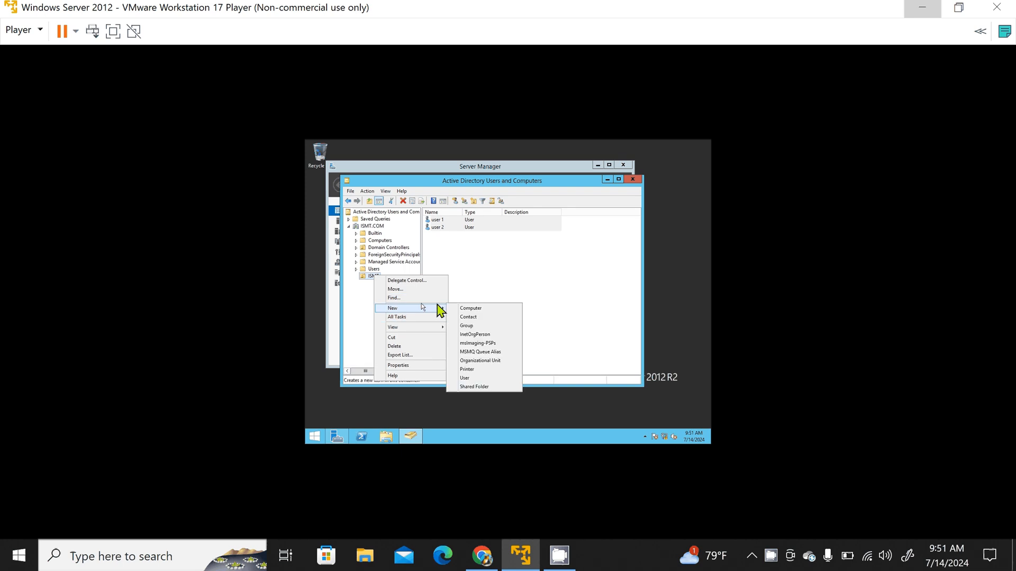
pyautogui.click(476, 377)
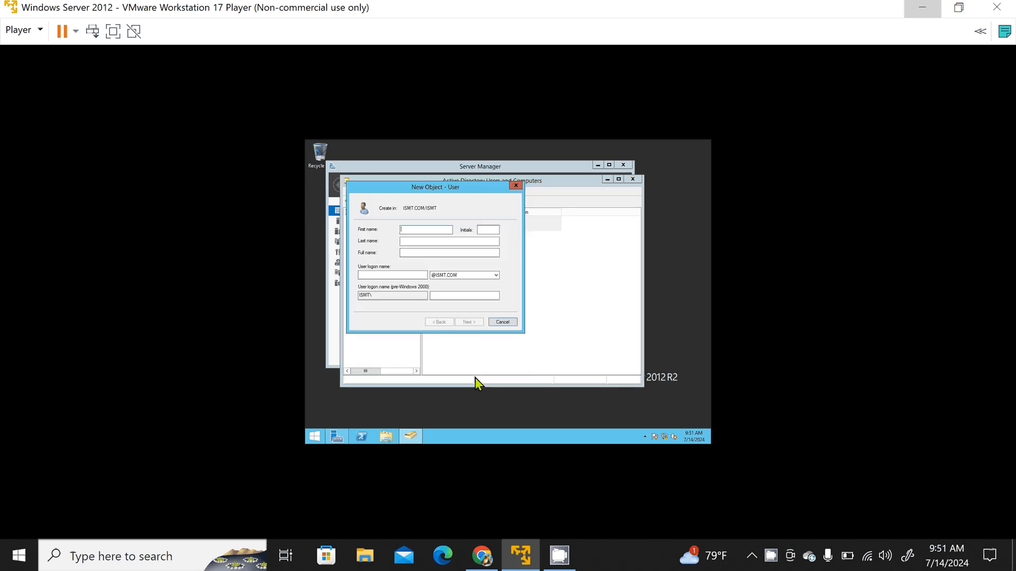
pyautogui.click(411, 245)
pyautogui.write('3')
pyautogui.click(396, 275)
pyautogui.write('us')
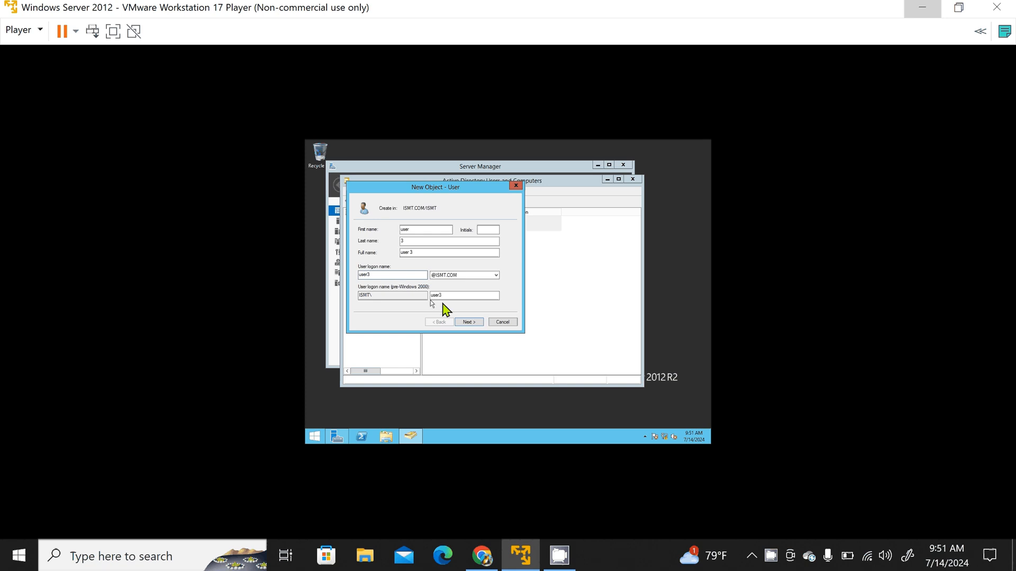
pyautogui.click(469, 323)
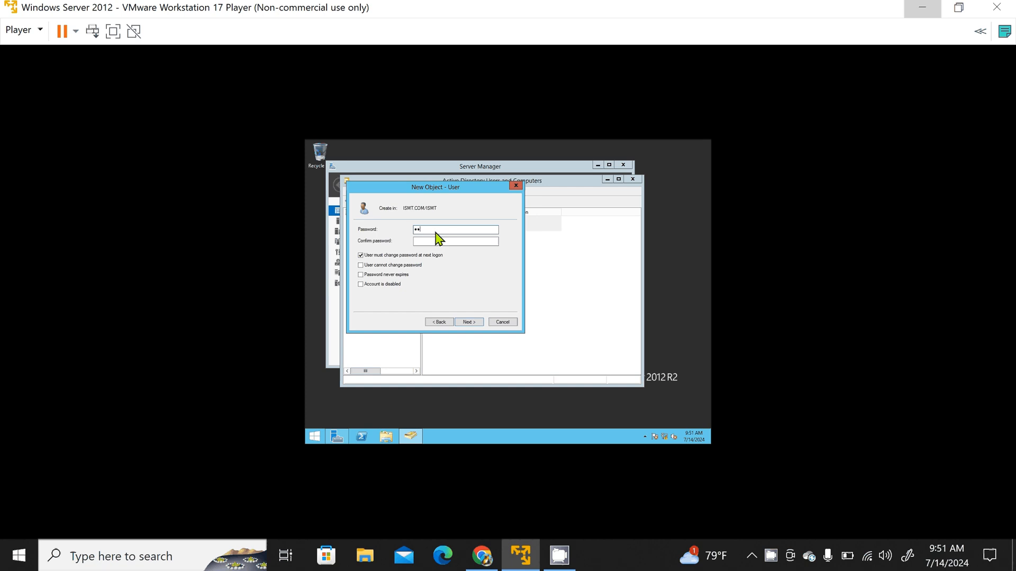
# Step: Enter and confirm user 3's password, disable changing it at next logon, enable User cannot change password, and finish creating the account
pyautogui.write('•••••••••')
pyautogui.click(434, 242)
pyautogui.write('•••••••')
pyautogui.click(361, 256)
pyautogui.click(361, 266)
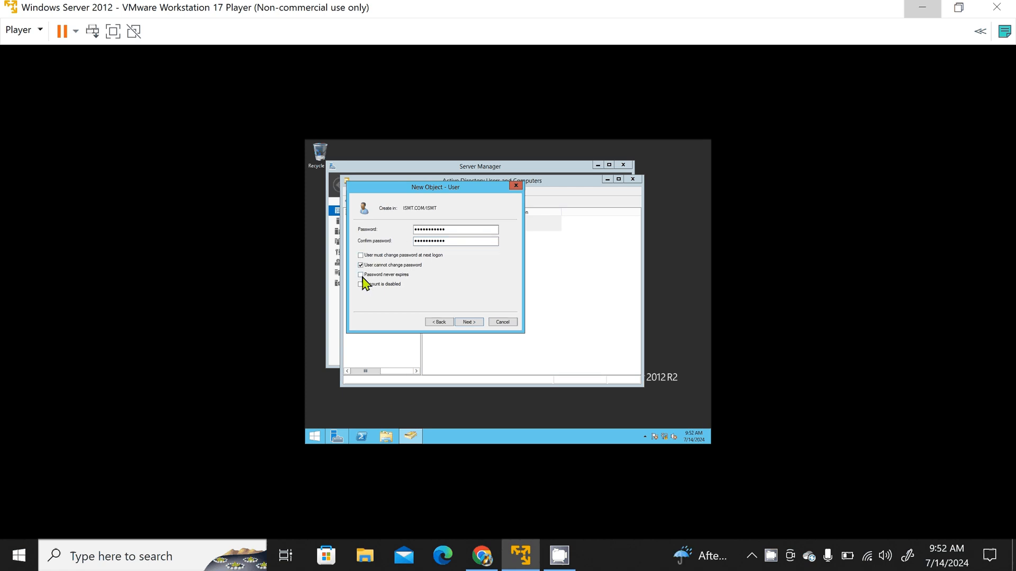
pyautogui.click(468, 322)
pyautogui.click(469, 323)
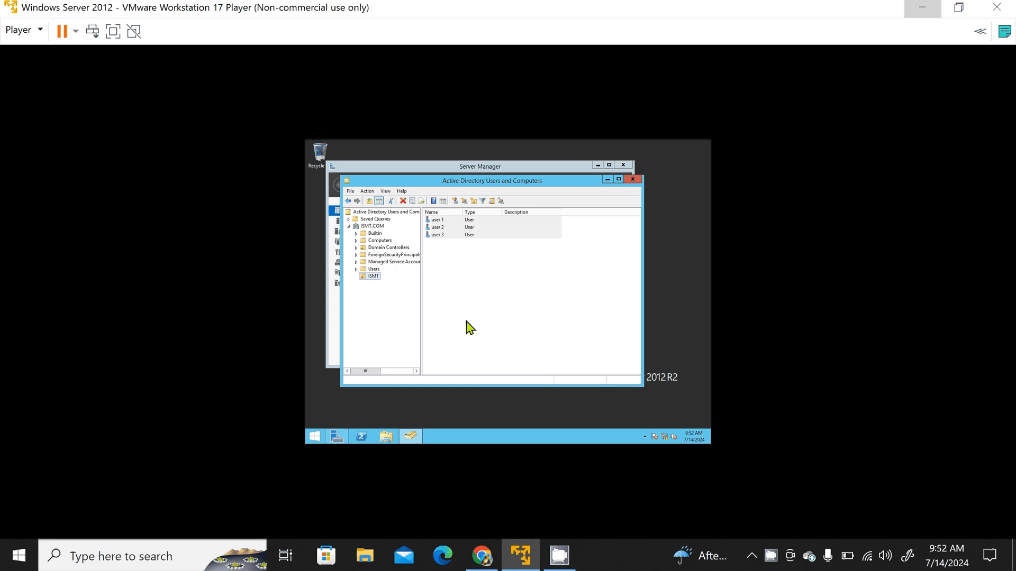
# Step: Create a global security group named HR in the ISMT organizational unit
pyautogui.rightClick(374, 277)
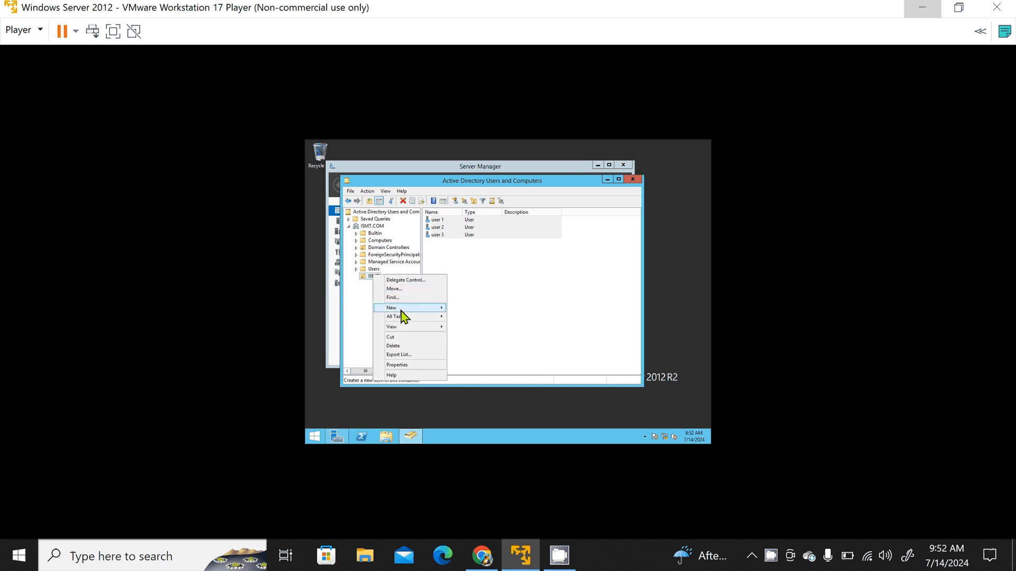
pyautogui.moveTo(401, 310)
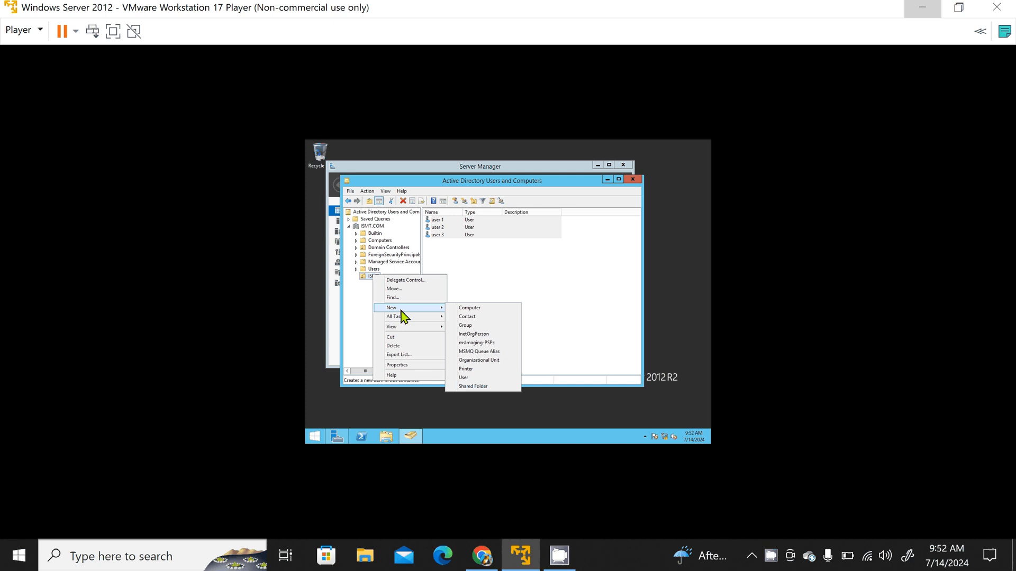
pyautogui.click(468, 326)
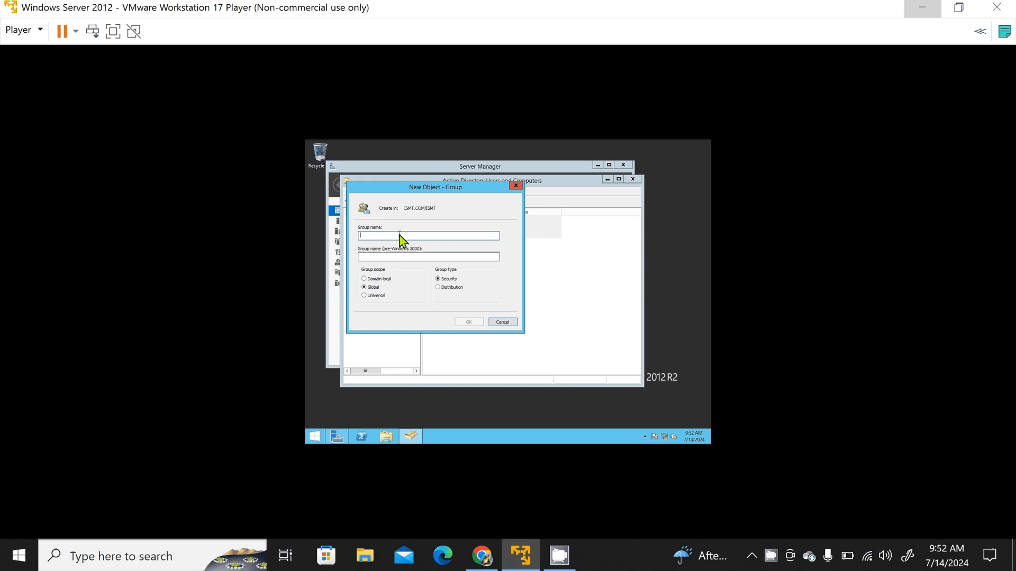
pyautogui.write('HR')
pyautogui.click(469, 323)
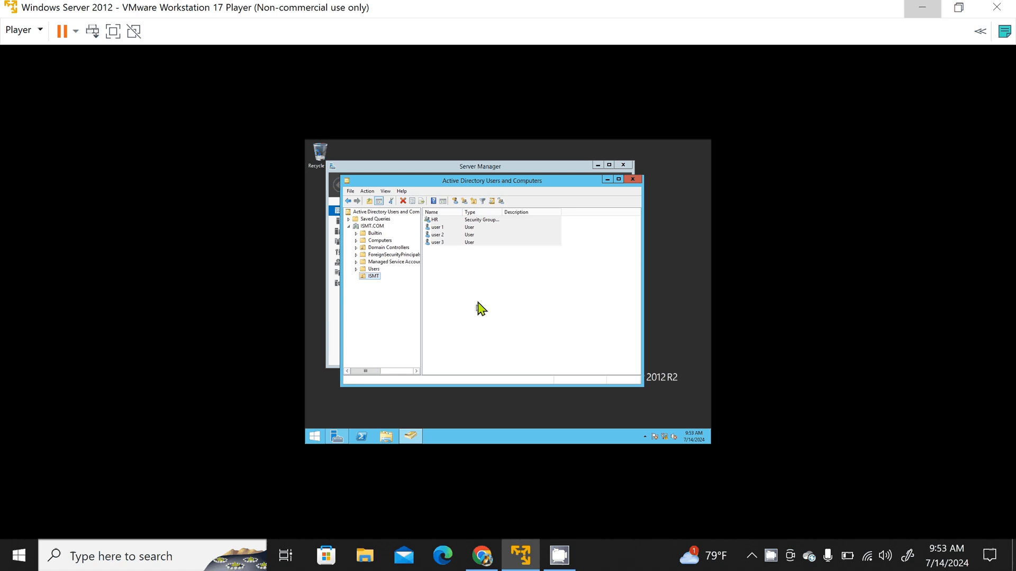
# Step: Create a global security group named employee in the ISMT organizational unit
pyautogui.rightClick(374, 279)
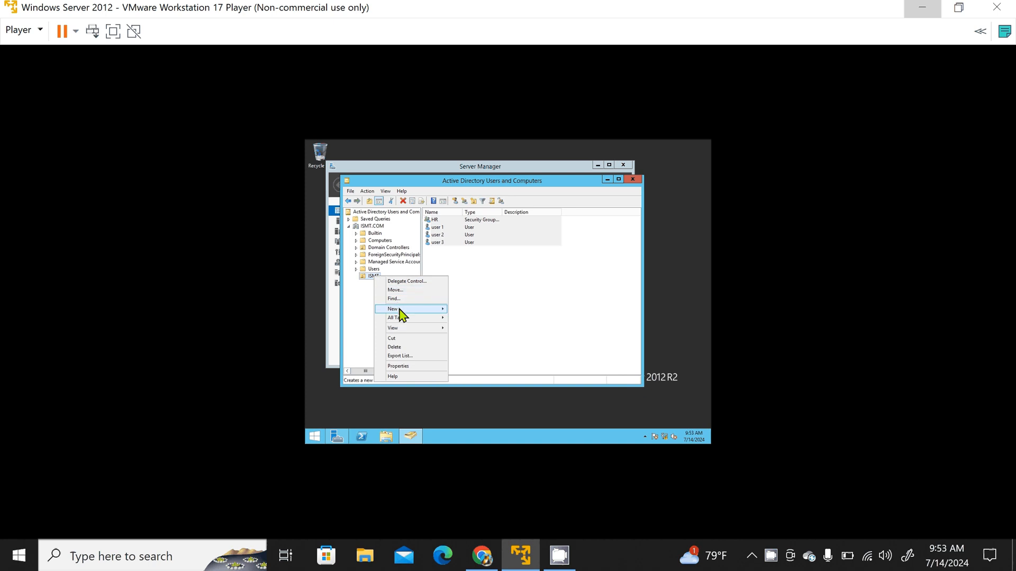
pyautogui.moveTo(402, 332)
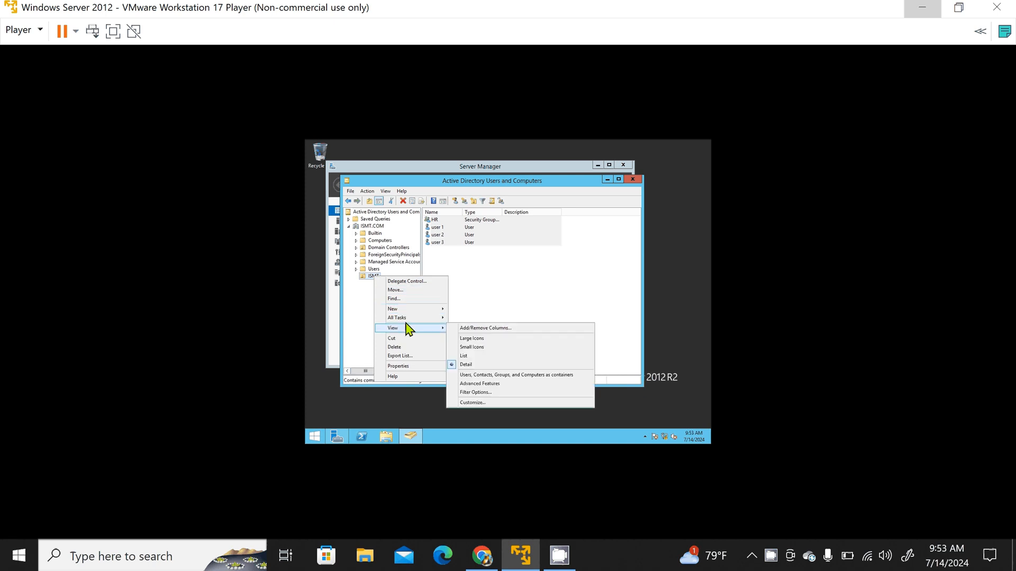
pyautogui.moveTo(405, 310)
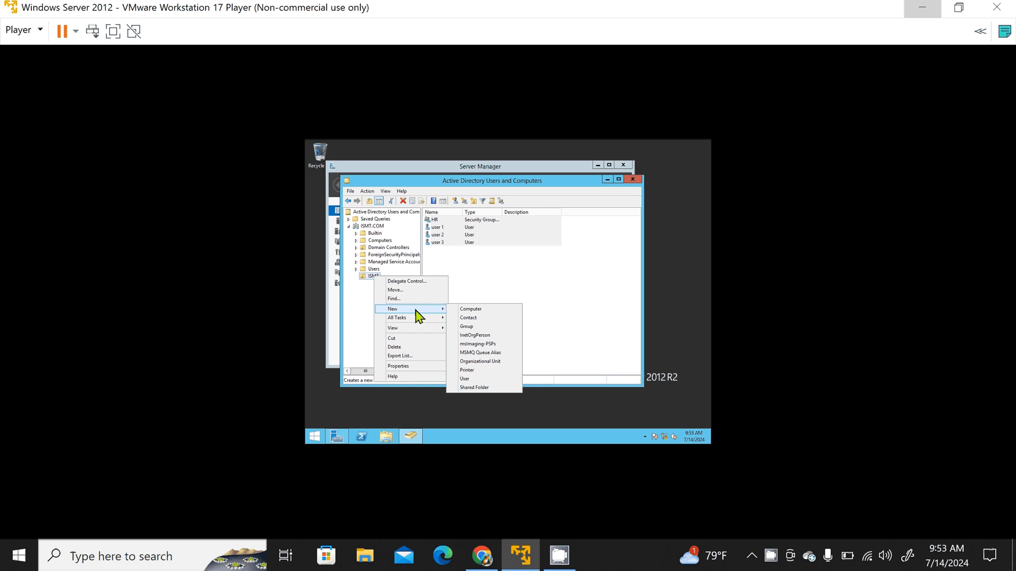
pyautogui.click(468, 332)
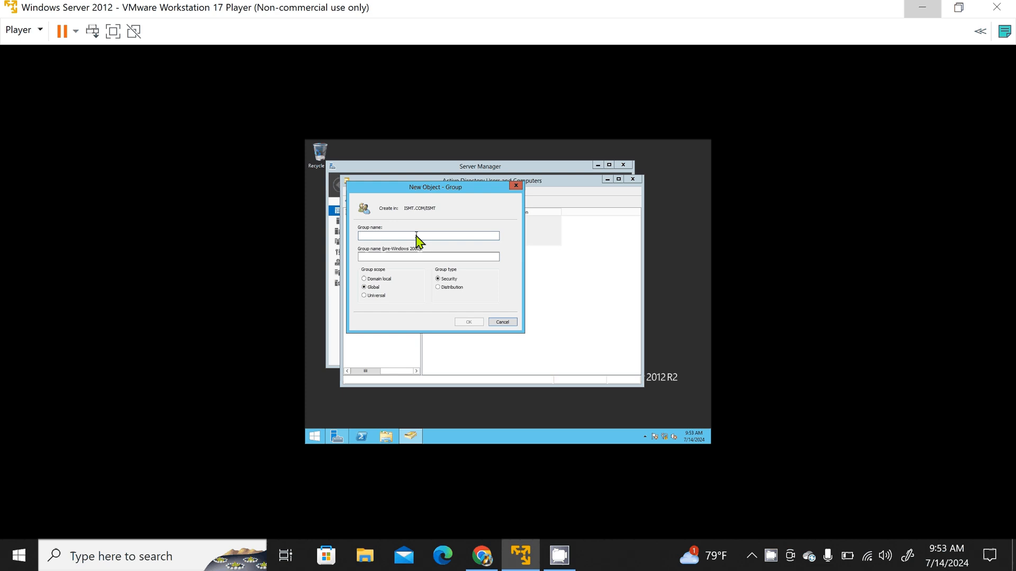
pyautogui.write('employee')
pyautogui.click(468, 323)
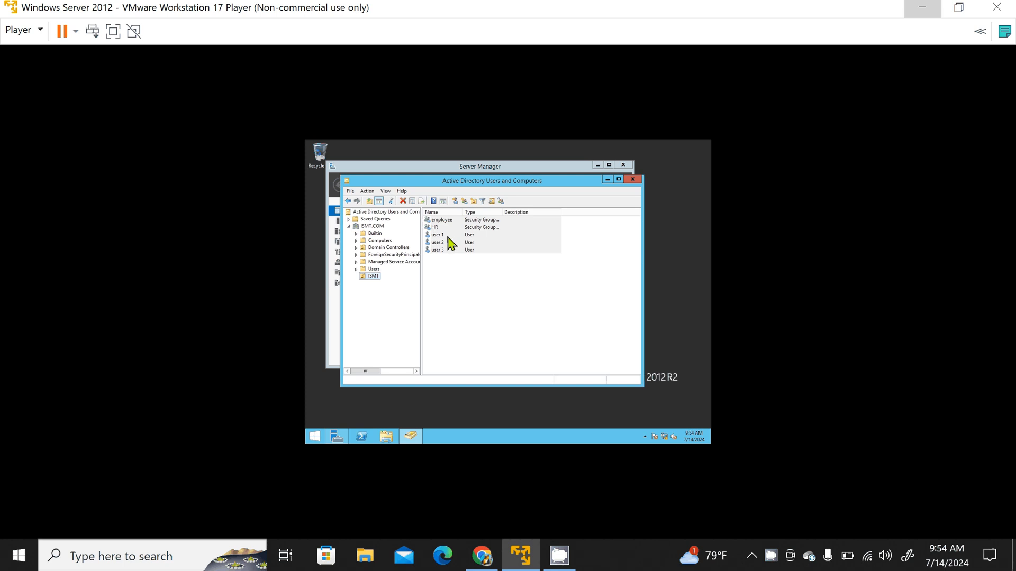
pyautogui.click(439, 221)
pyautogui.rightClick(441, 225)
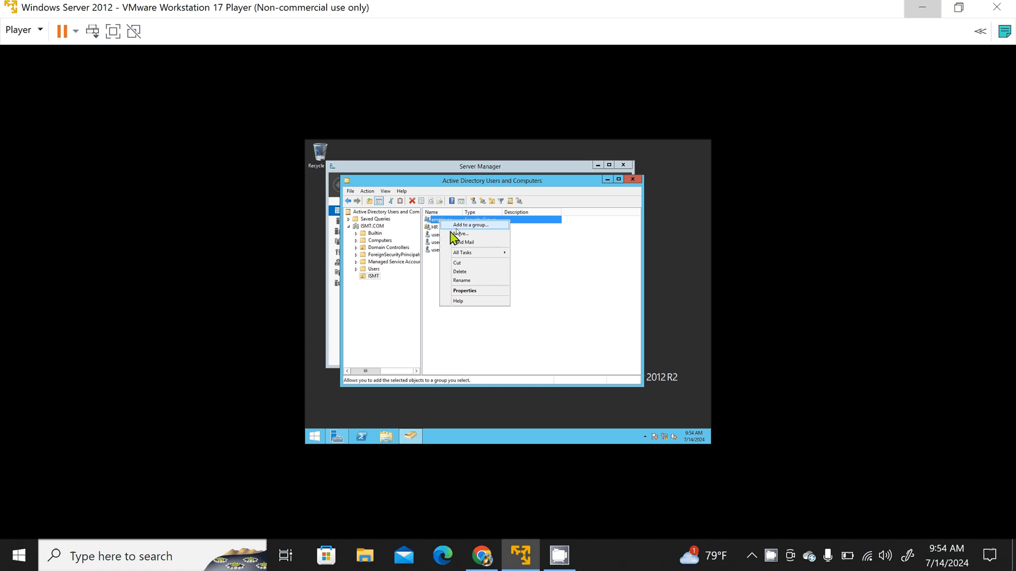
pyautogui.click(434, 285)
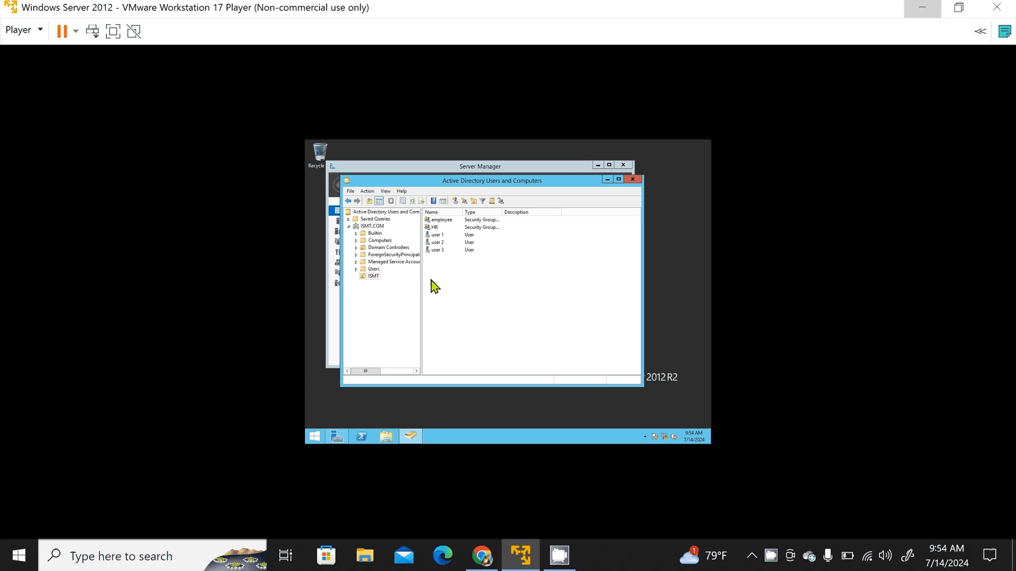
# Step: Add user 1 to the HR group and dismiss the completion message
pyautogui.click(448, 236)
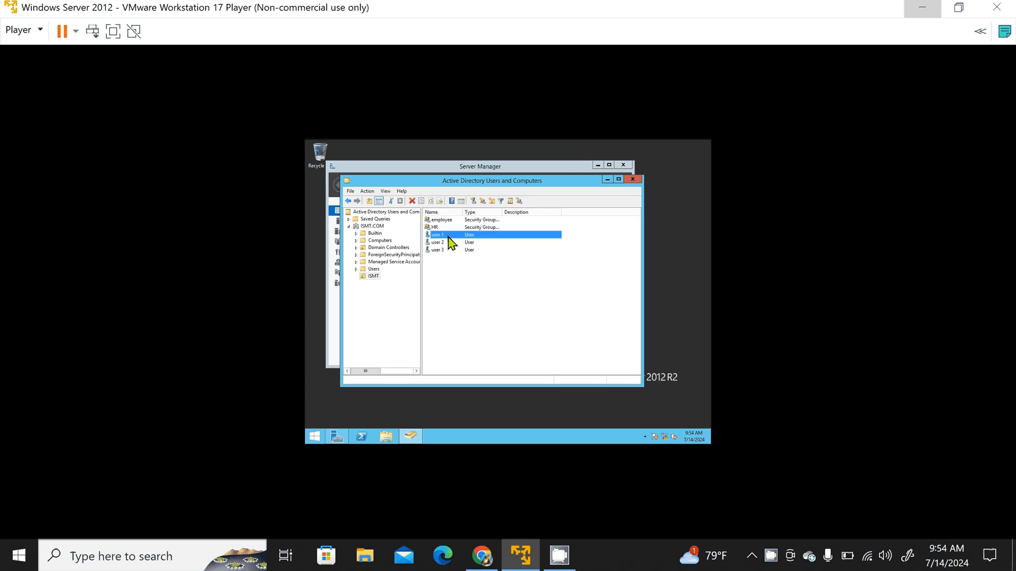
pyautogui.rightClick(448, 236)
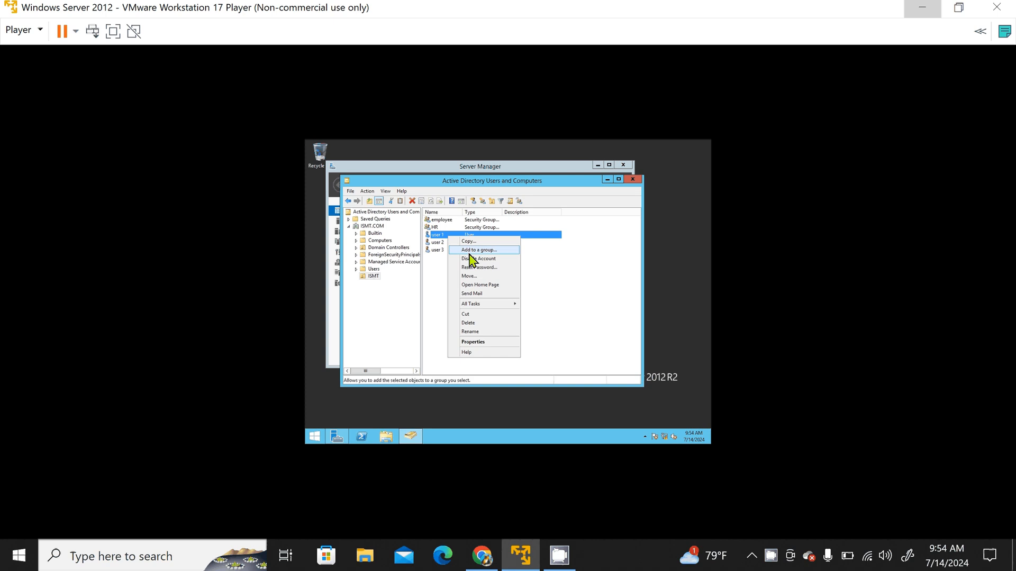
pyautogui.click(472, 251)
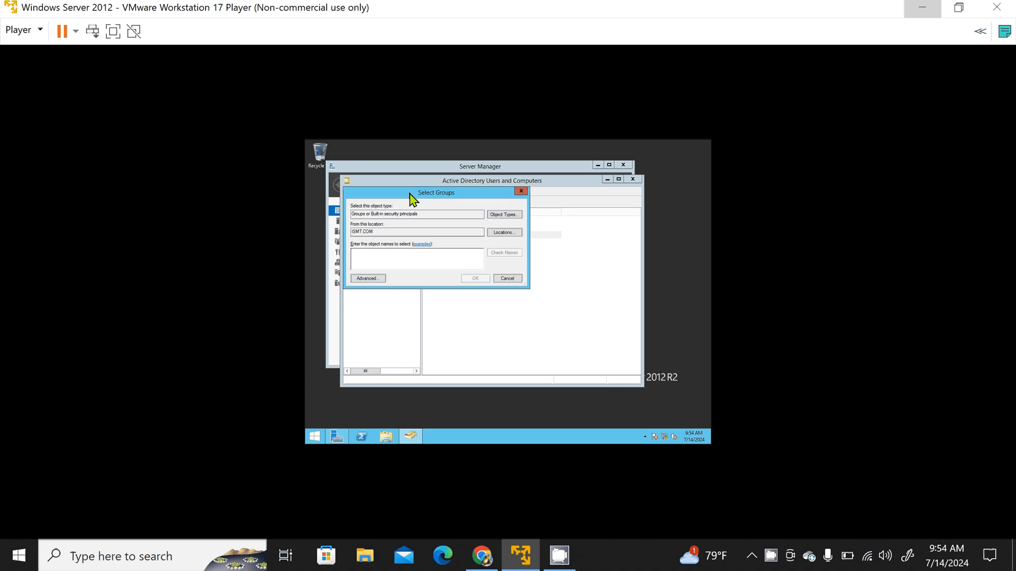
pyautogui.moveTo(409, 193); pyautogui.dragTo(438, 236)
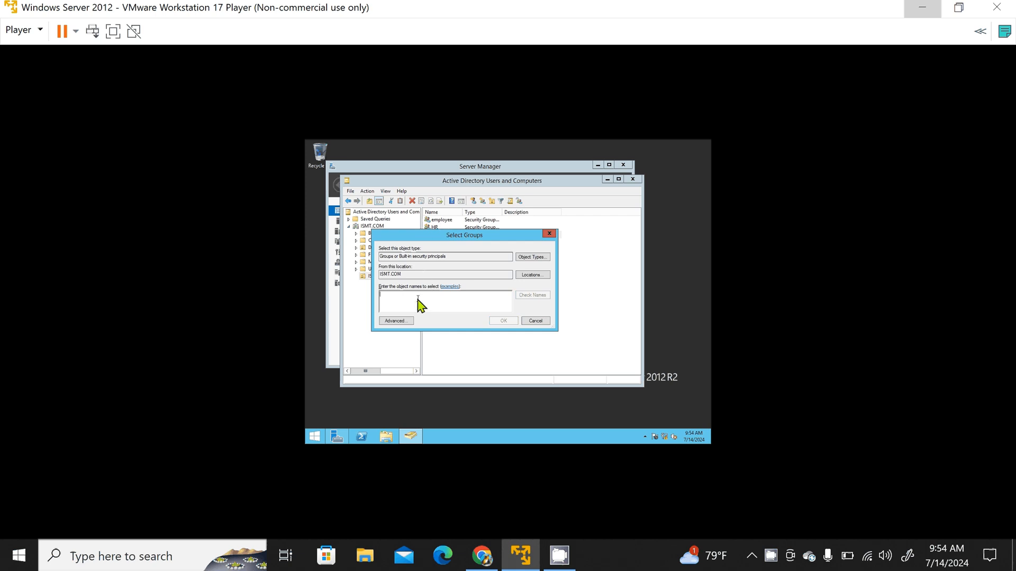
pyautogui.write('HR')
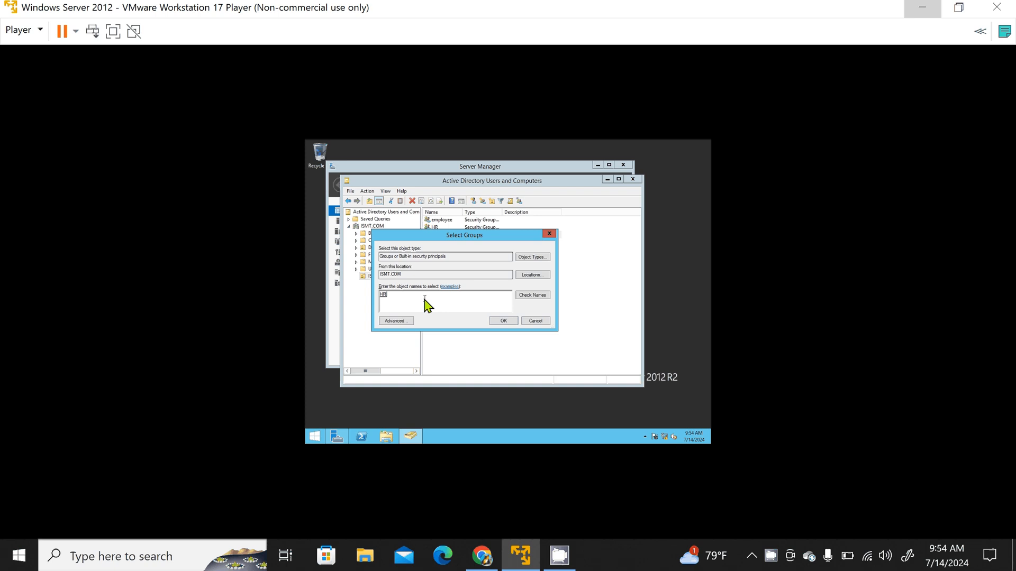
pyautogui.click(503, 321)
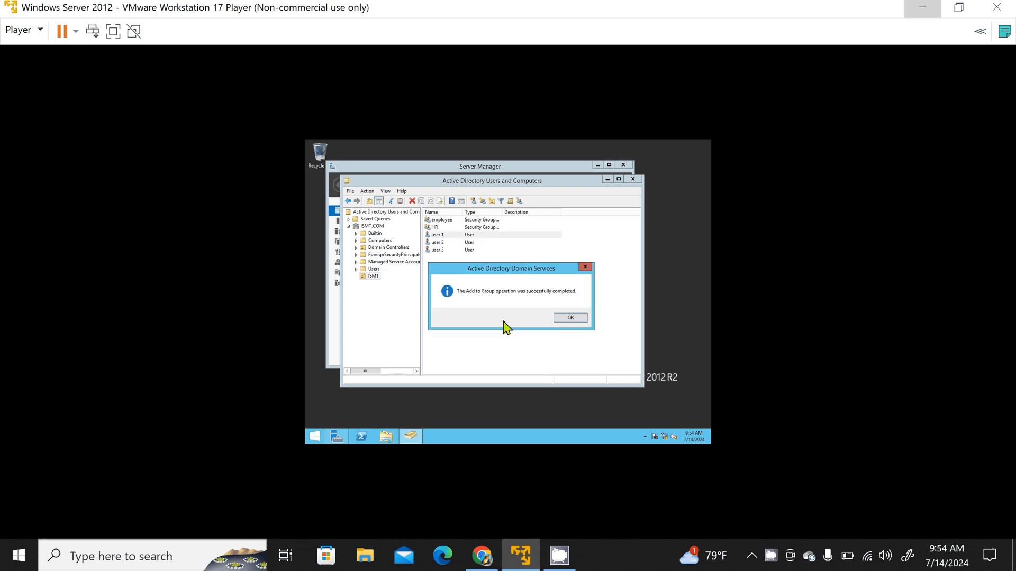
pyautogui.click(566, 318)
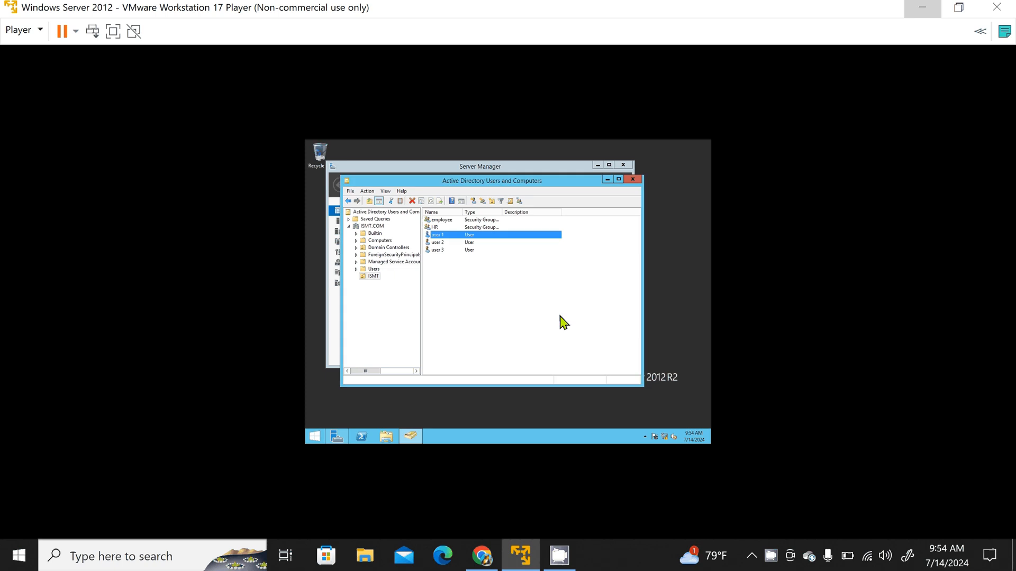
# Step: Open the properties of user 1 to view its general details, and close them without changes
pyautogui.click(446, 228)
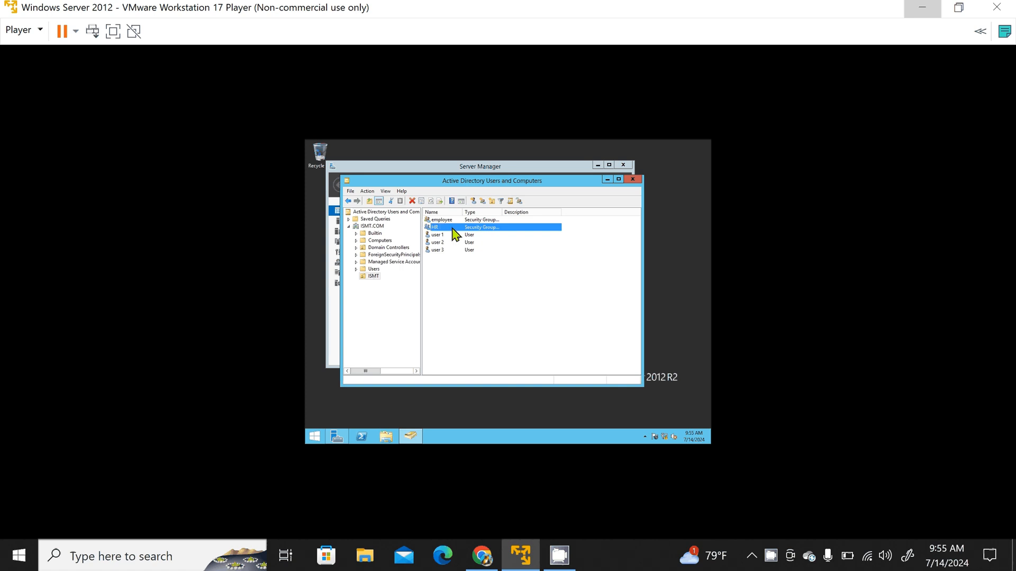
pyautogui.click(447, 235)
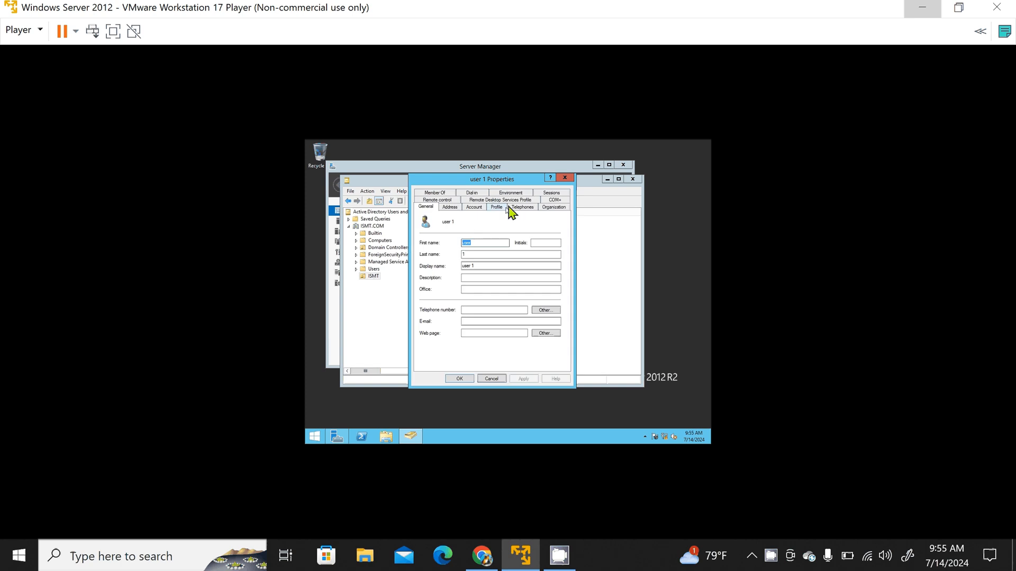
pyautogui.click(564, 180)
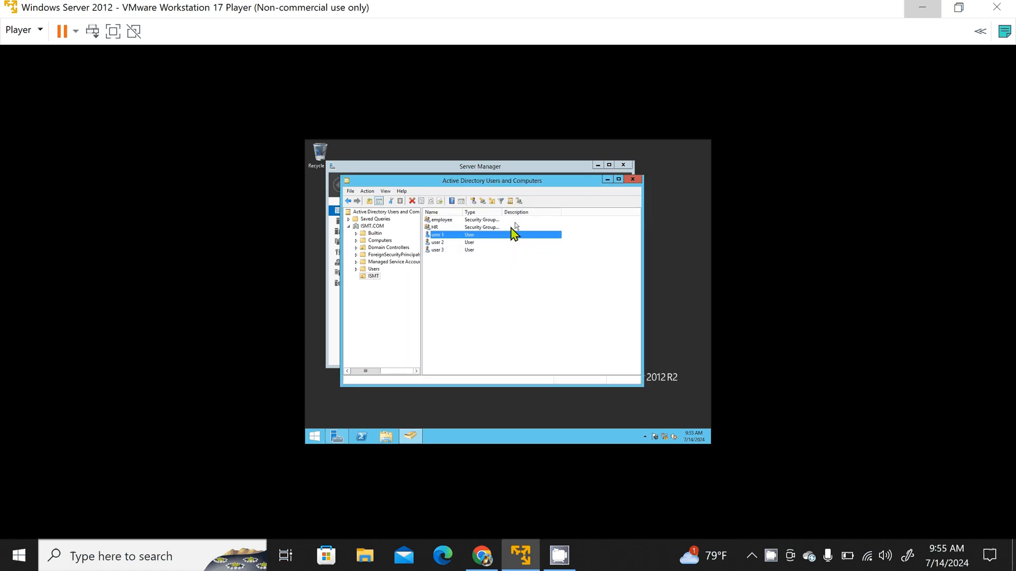
pyautogui.doubleClick(451, 244)
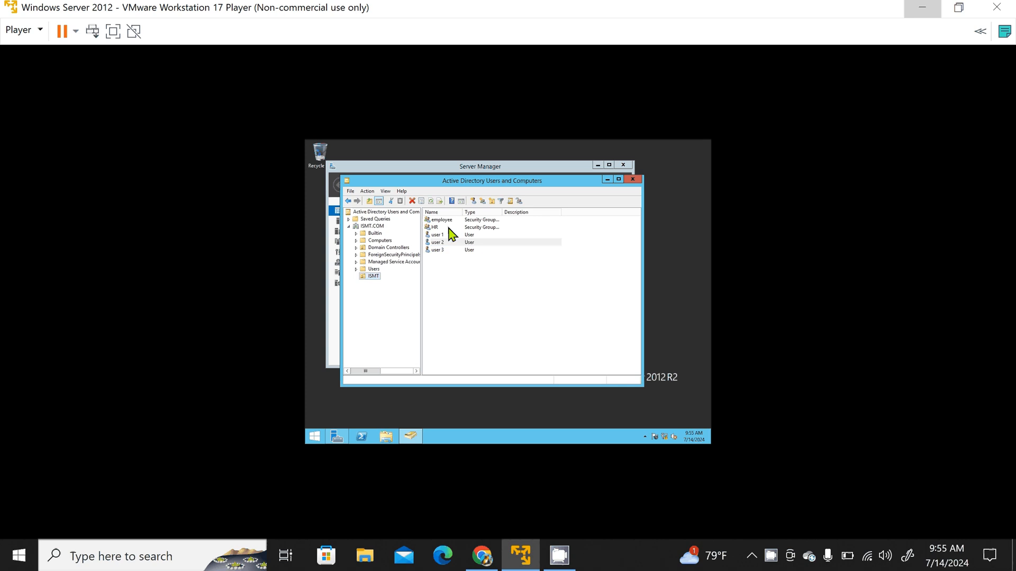
pyautogui.click(454, 270)
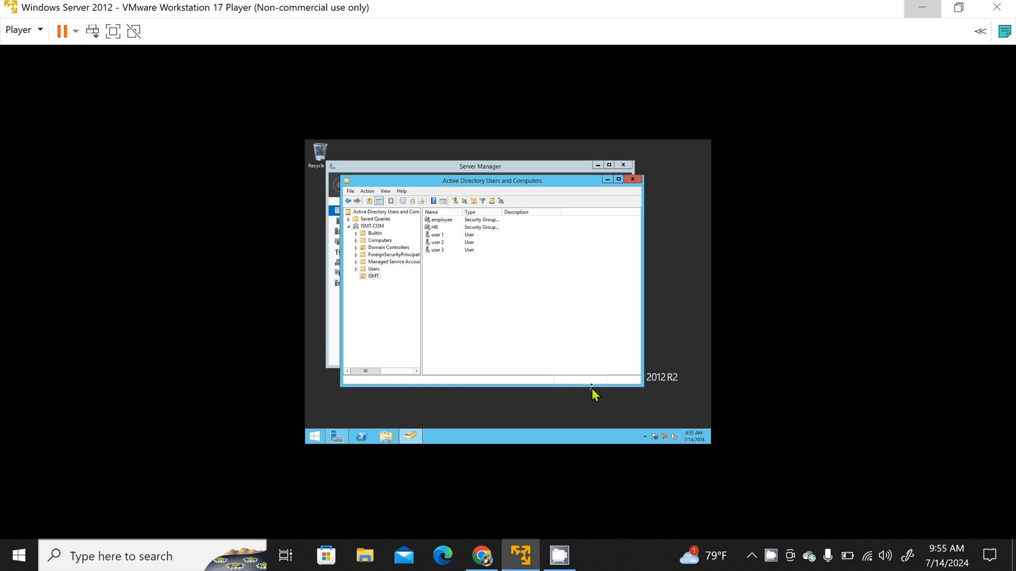
pyautogui.click(561, 553)
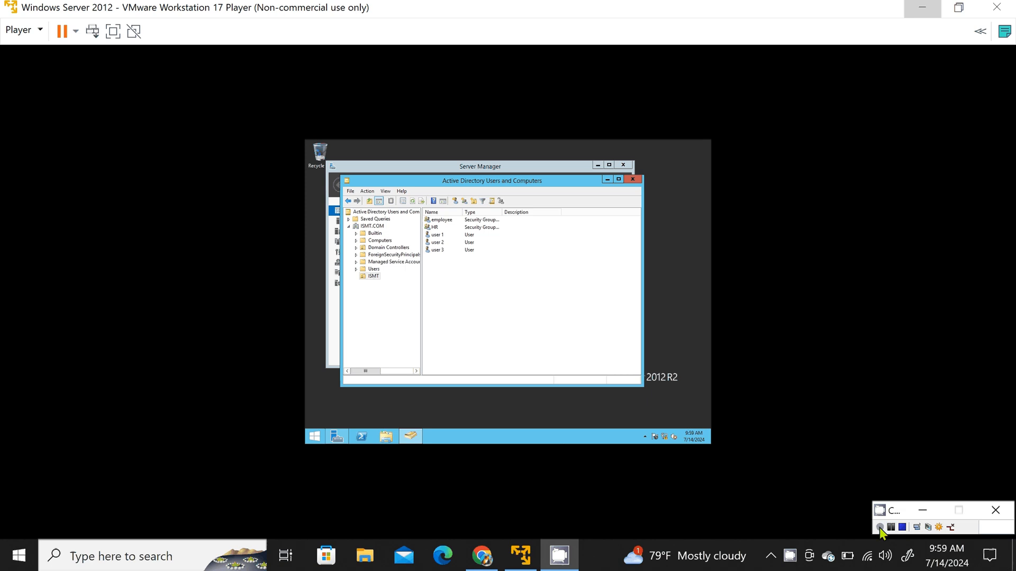
pyautogui.click(880, 528)
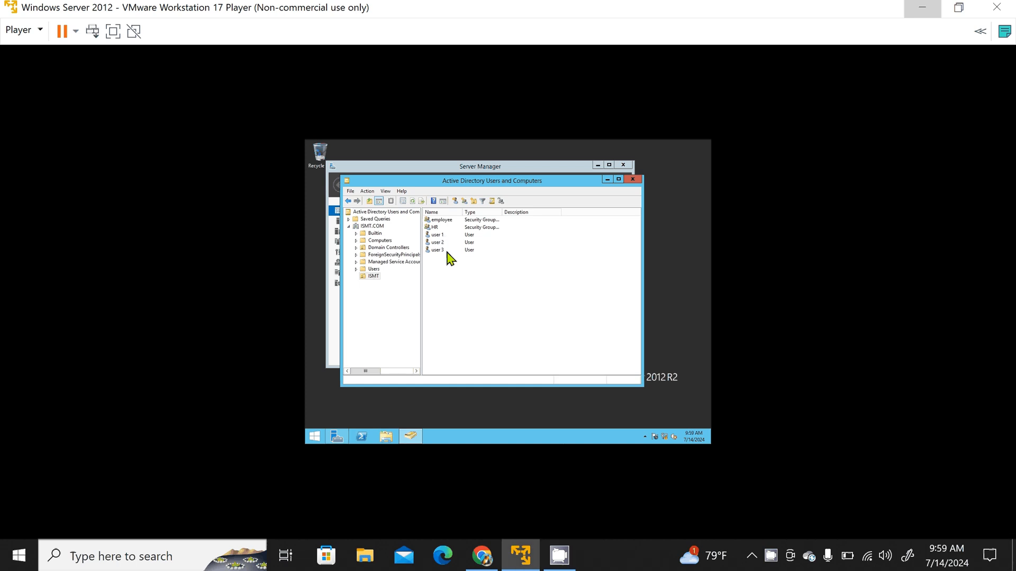
# Step: Open the properties of user 1 and view its group memberships
pyautogui.click(439, 235)
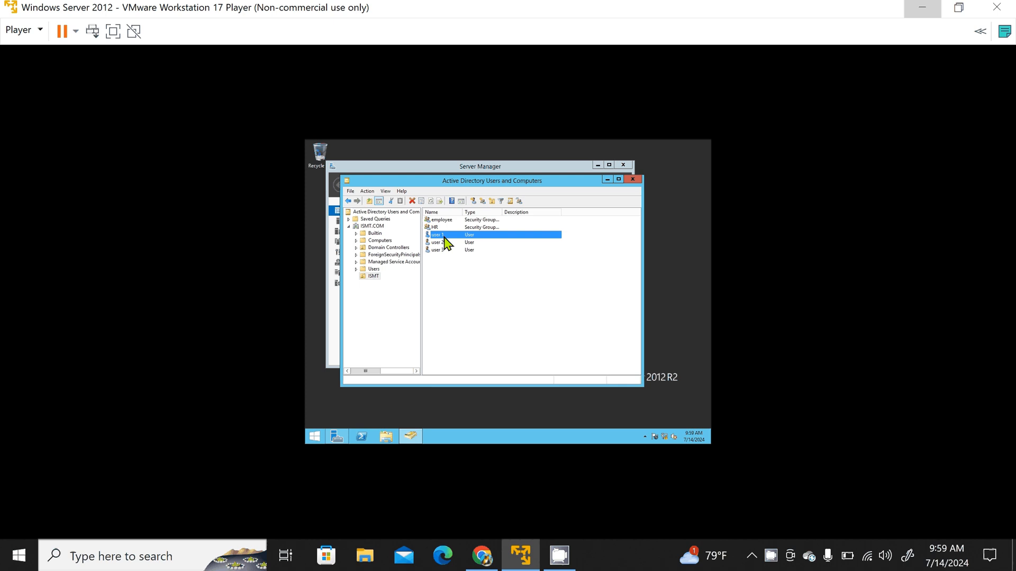
pyautogui.rightClick(444, 236)
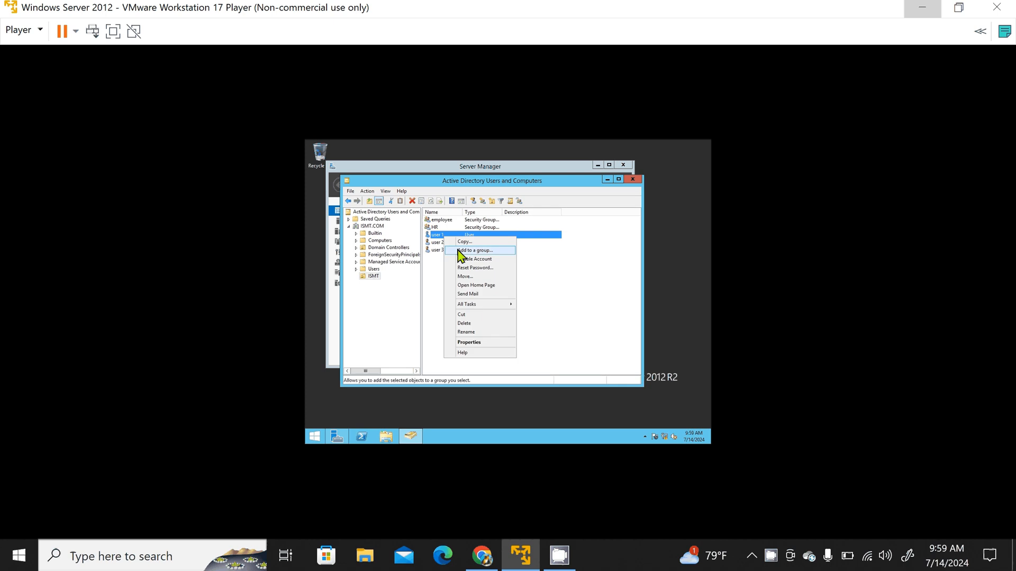
pyautogui.click(469, 343)
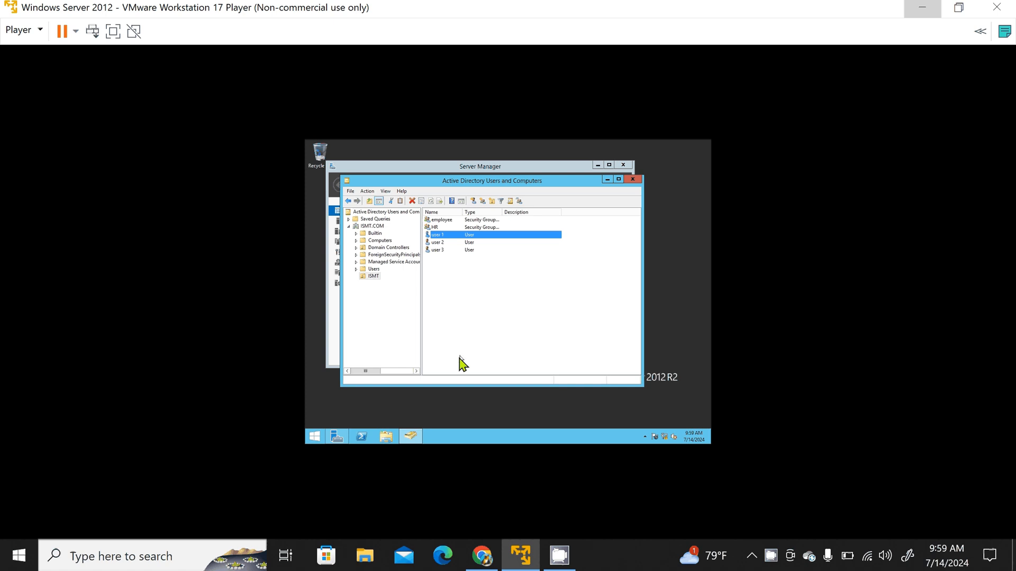
pyautogui.click(413, 433)
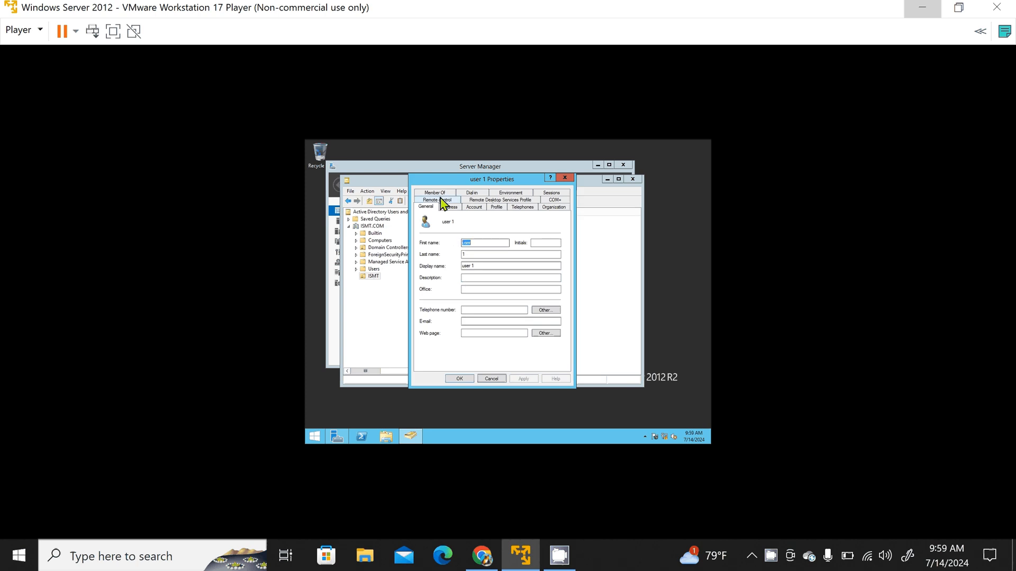
pyautogui.click(438, 193)
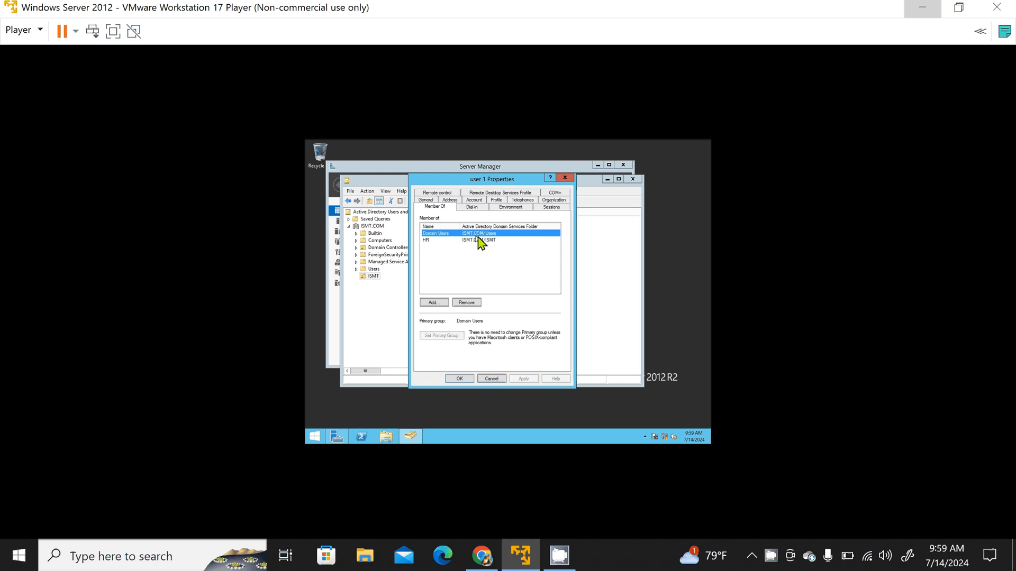
# Step: Try to add the HR group to user 1's memberships through an advanced group search, and close the properties
pyautogui.click(434, 304)
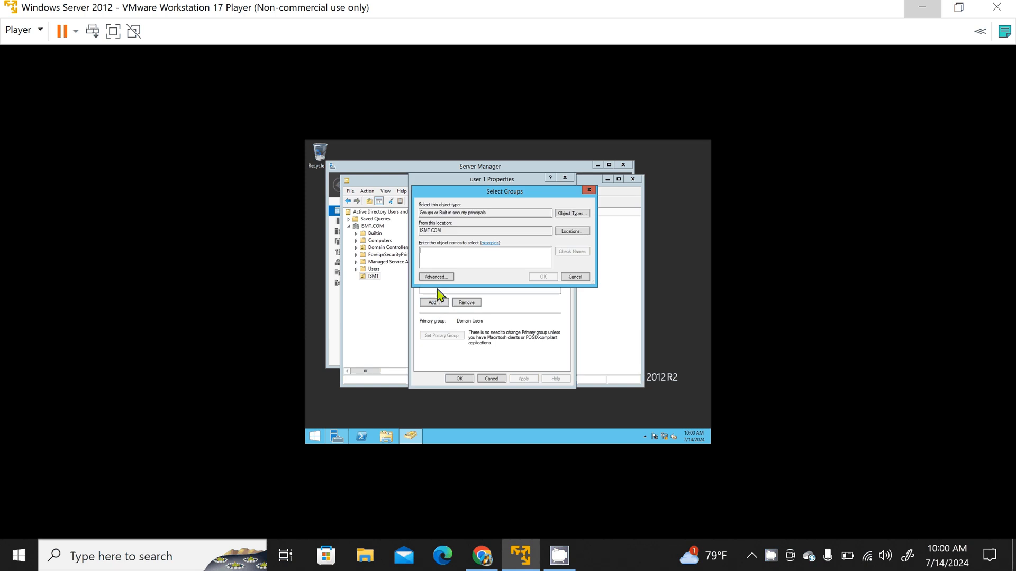
pyautogui.click(436, 278)
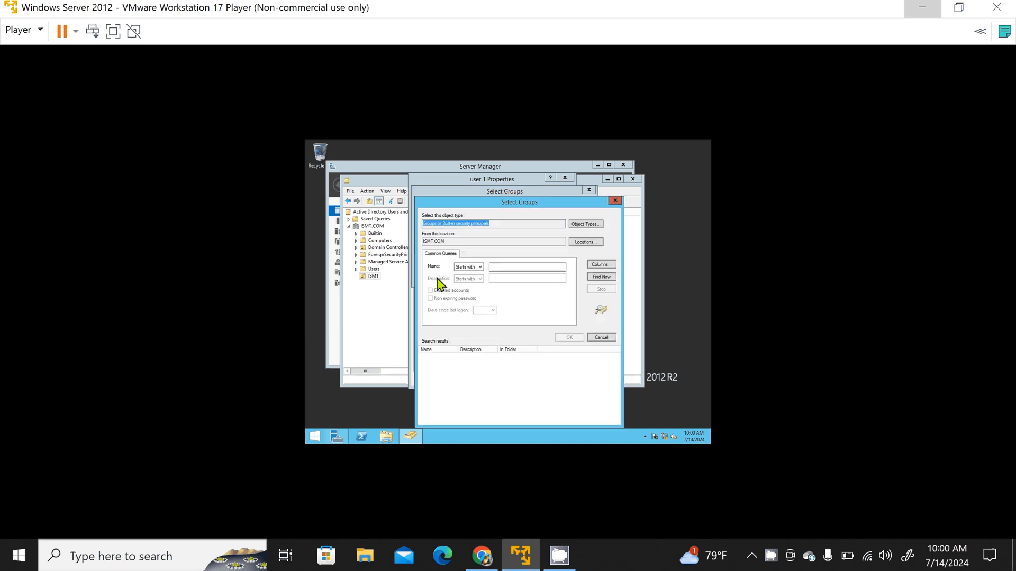
pyautogui.click(595, 279)
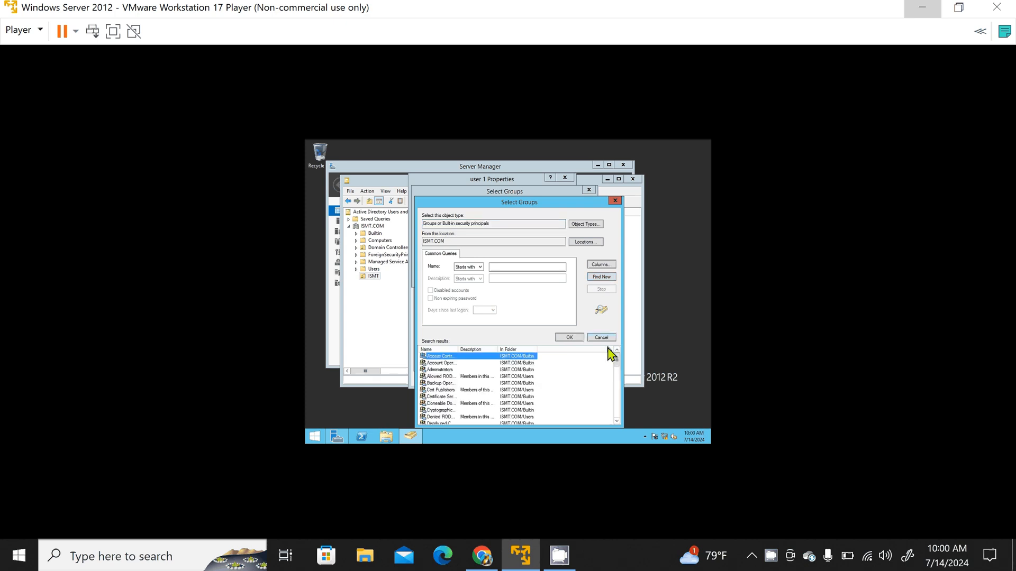
pyautogui.scroll(-1, 619, 369)
pyautogui.moveTo(618, 364); pyautogui.dragTo(619, 372)
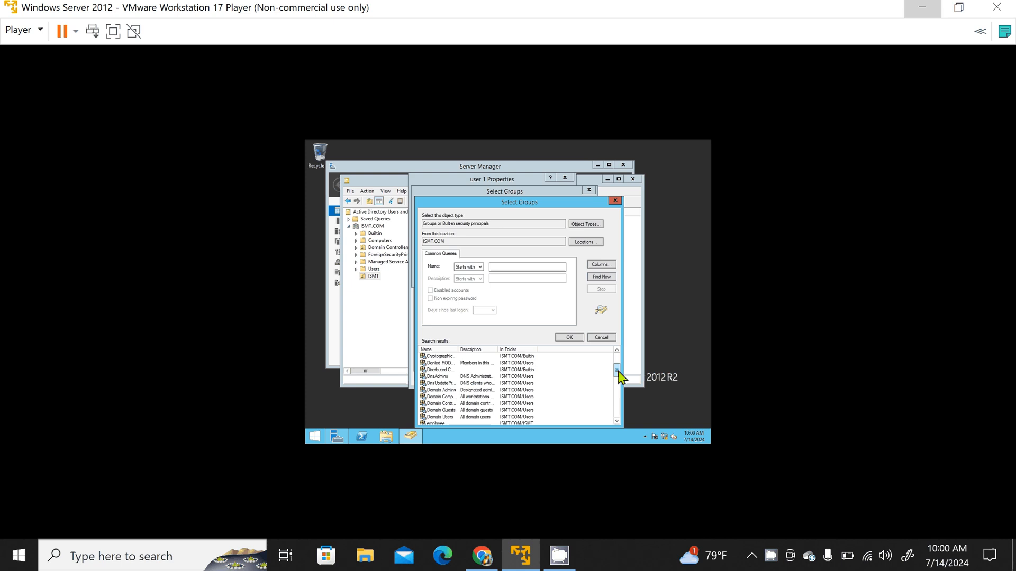
pyautogui.moveTo(619, 371); pyautogui.dragTo(622, 389)
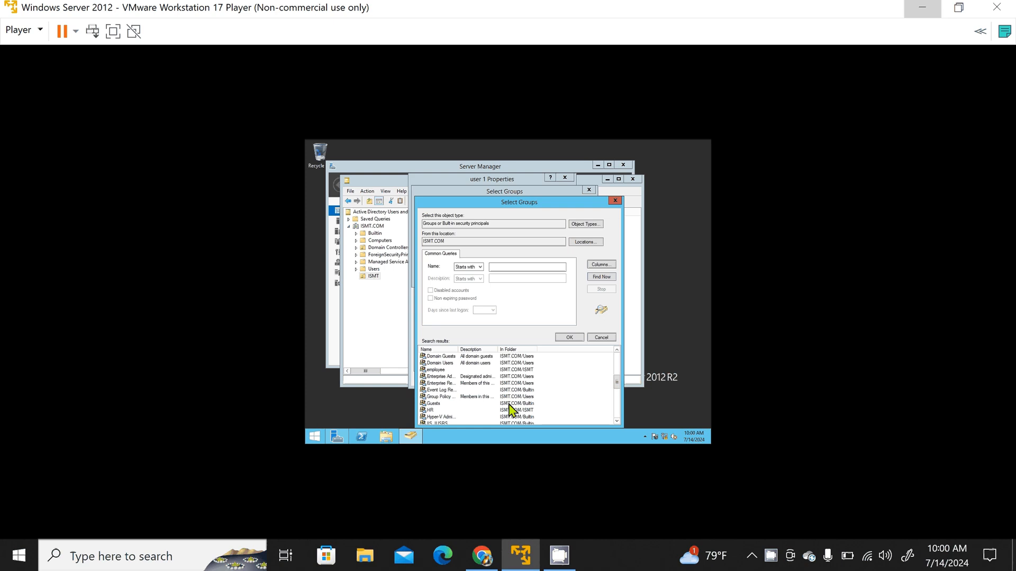
pyautogui.click(443, 411)
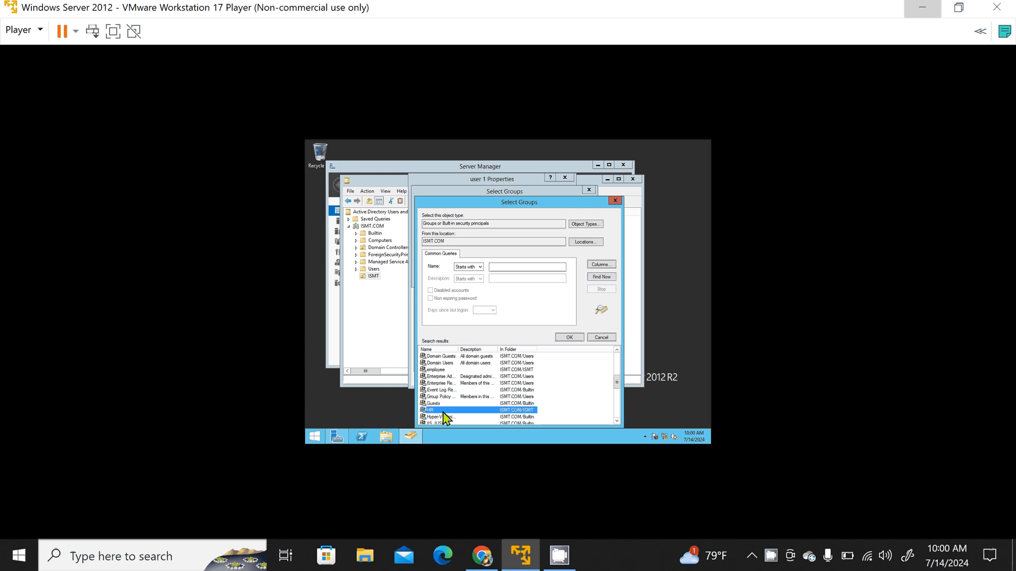
pyautogui.click(564, 339)
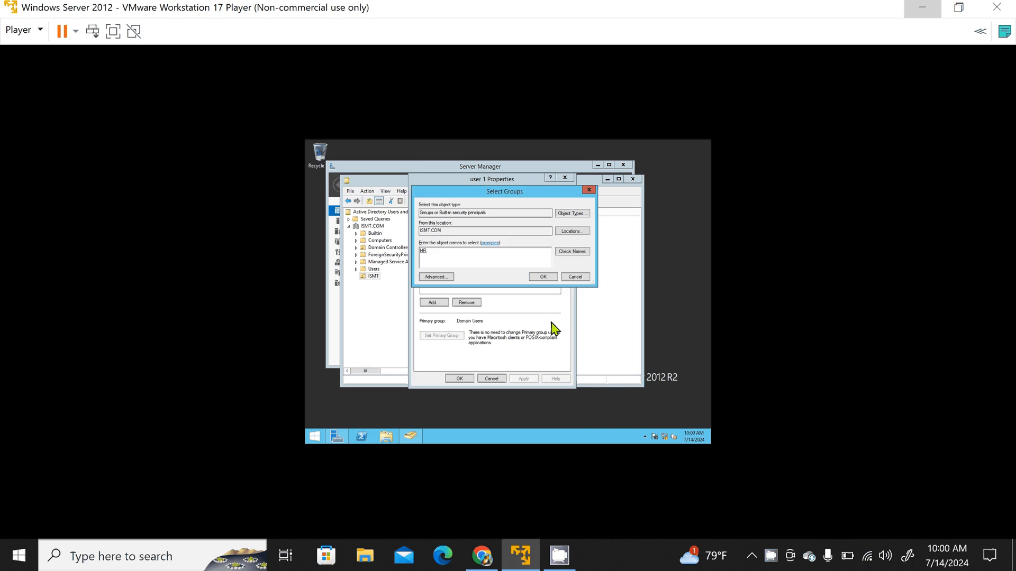
pyautogui.click(545, 281)
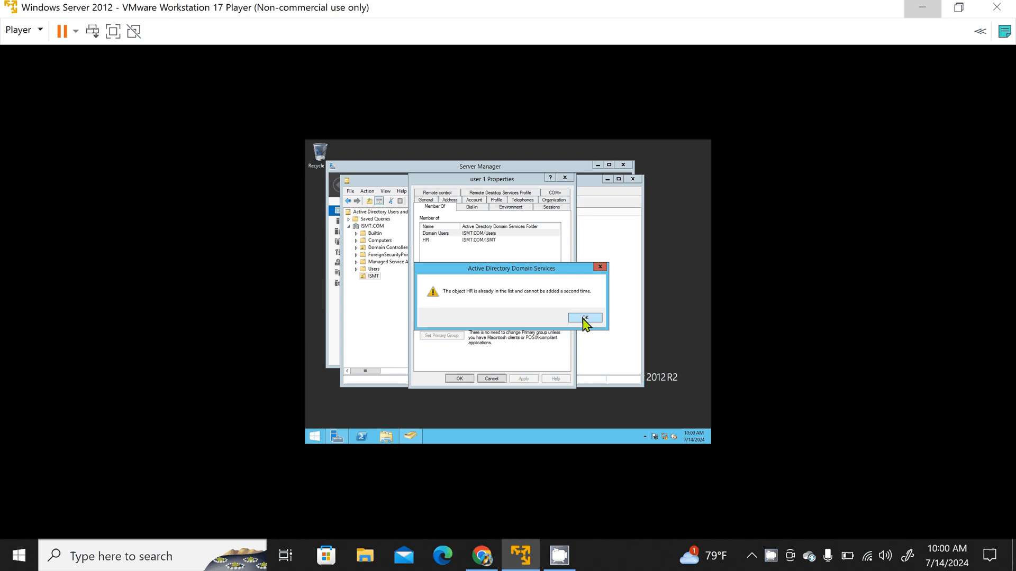
pyautogui.click(584, 318)
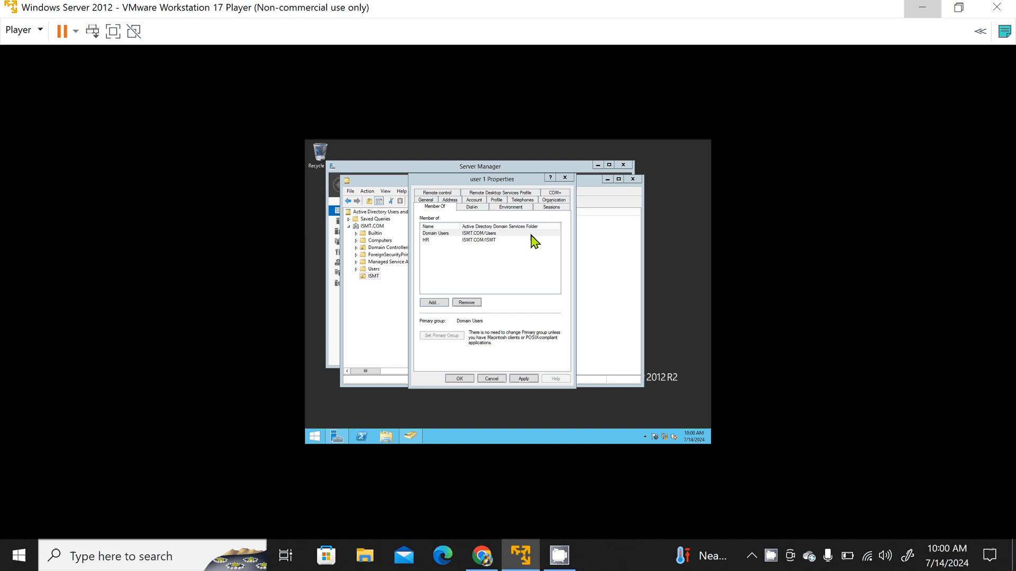
pyautogui.press('Escape')
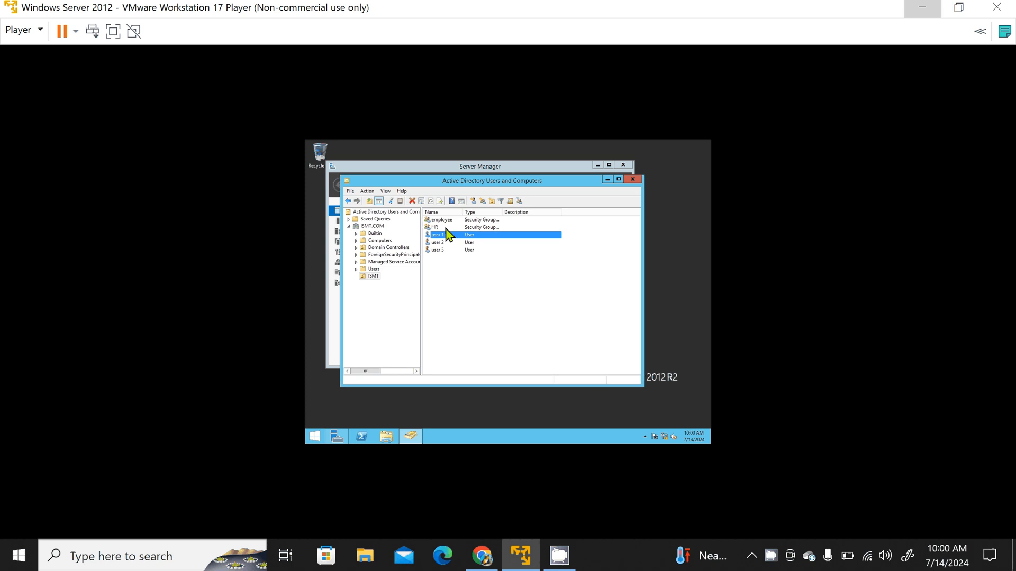
# Step: Check the member list in the HR group's properties, and close them without changes
pyautogui.click(446, 228)
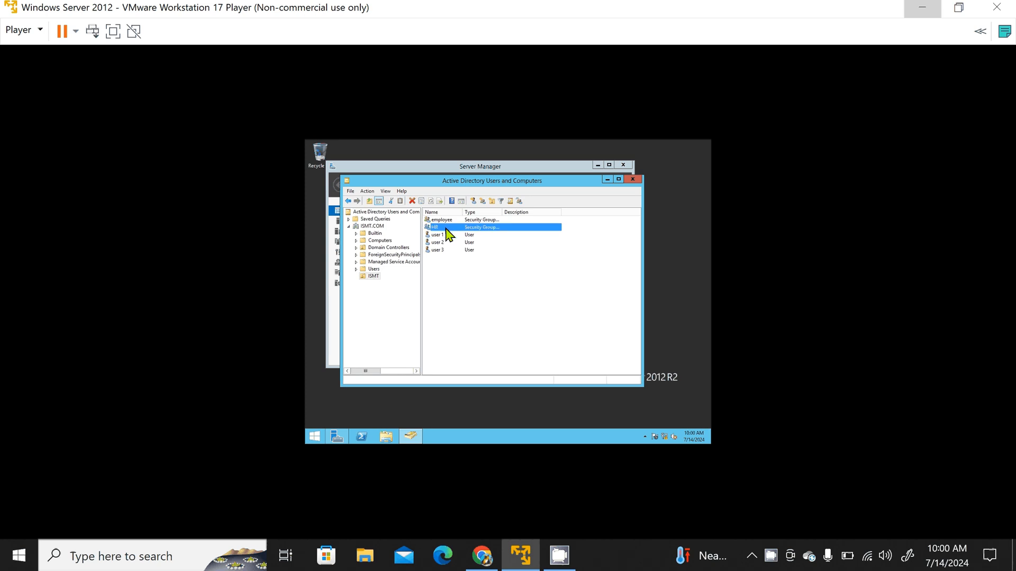
pyautogui.rightClick(446, 228)
pyautogui.click(466, 301)
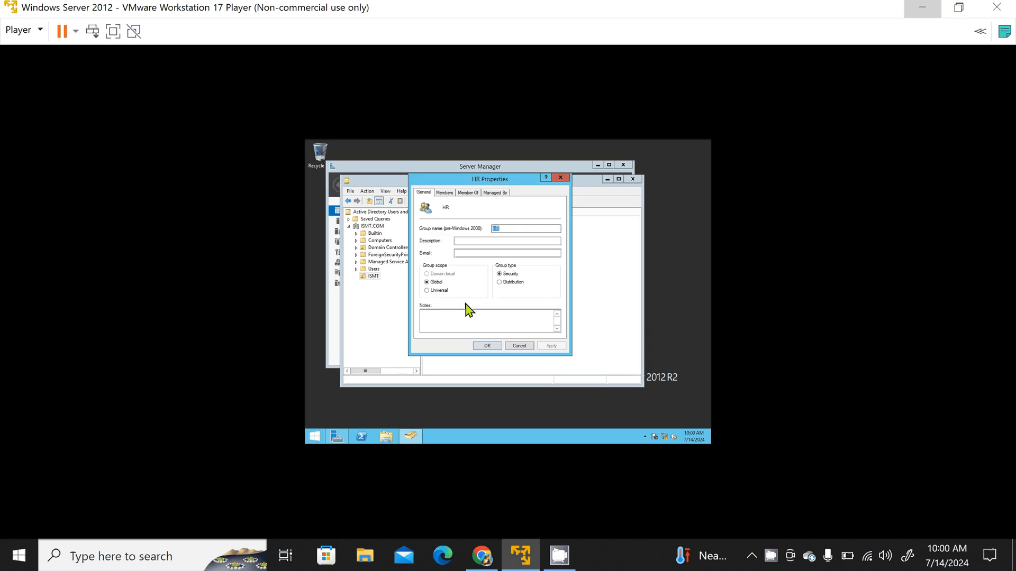
pyautogui.click(443, 194)
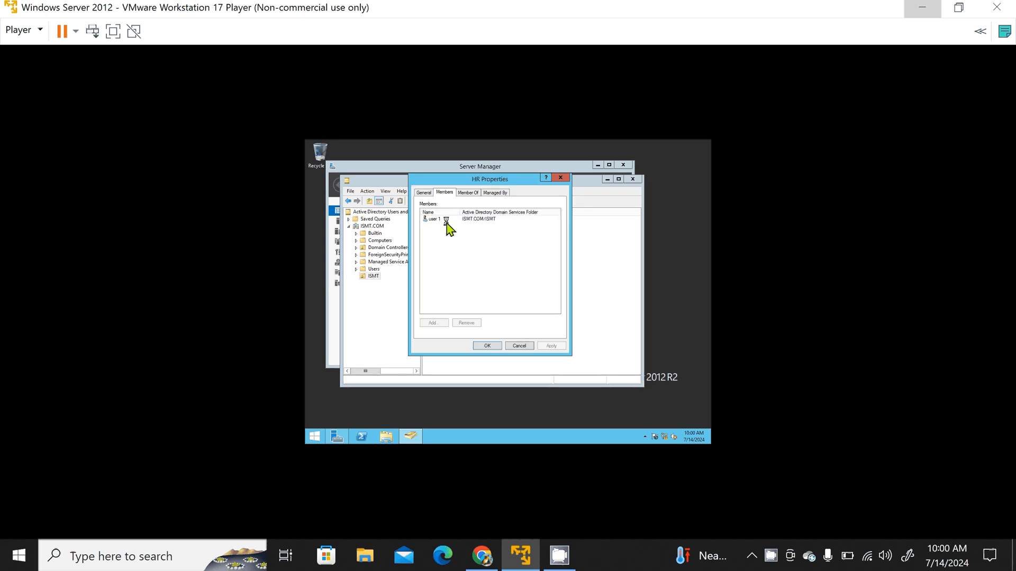
pyautogui.click(446, 222)
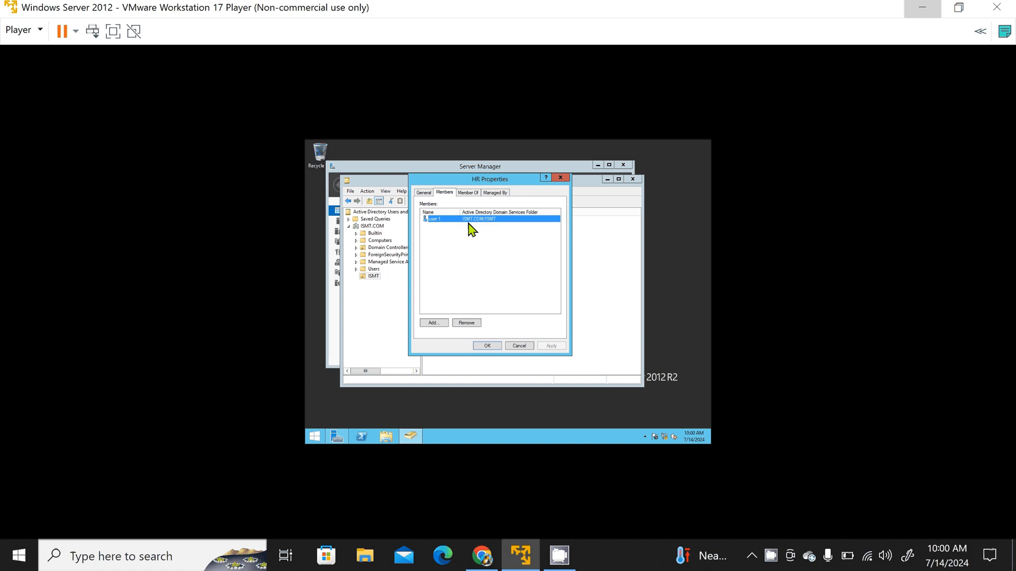
pyautogui.click(560, 177)
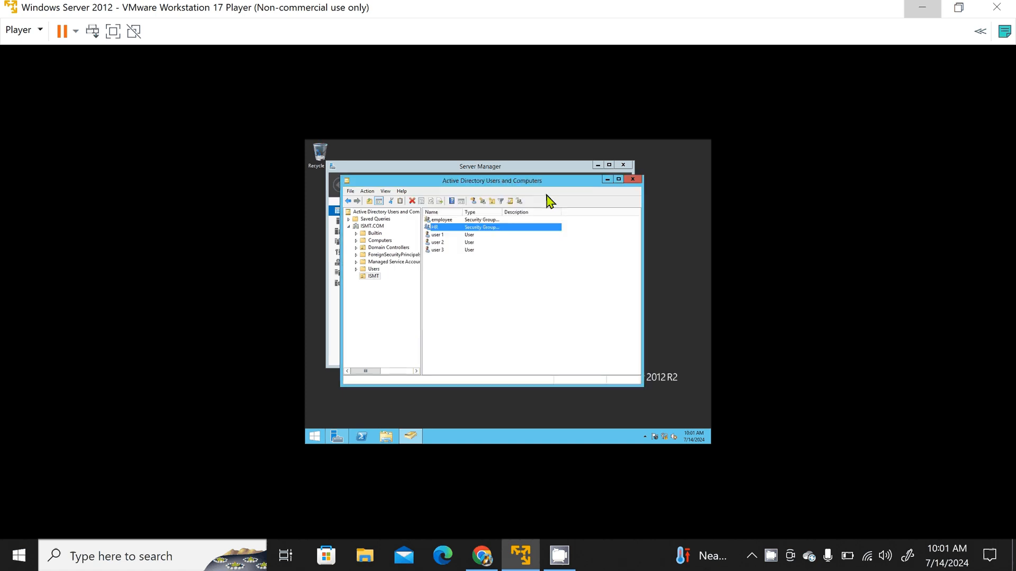
# Step: Add the employee group to user 2's memberships through an advanced group search, and apply the change
pyautogui.click(444, 242)
pyautogui.rightClick(446, 248)
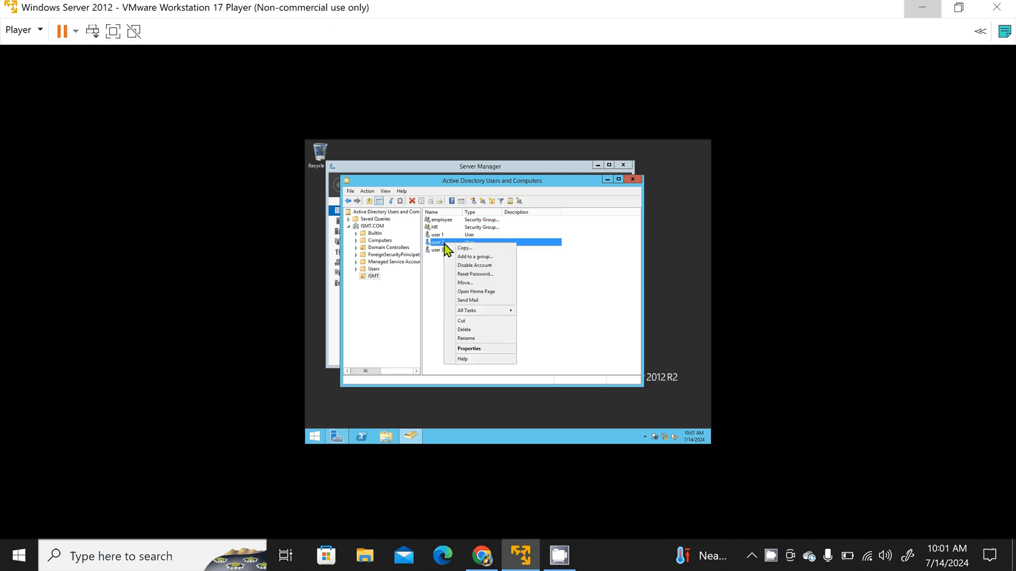
pyautogui.click(474, 349)
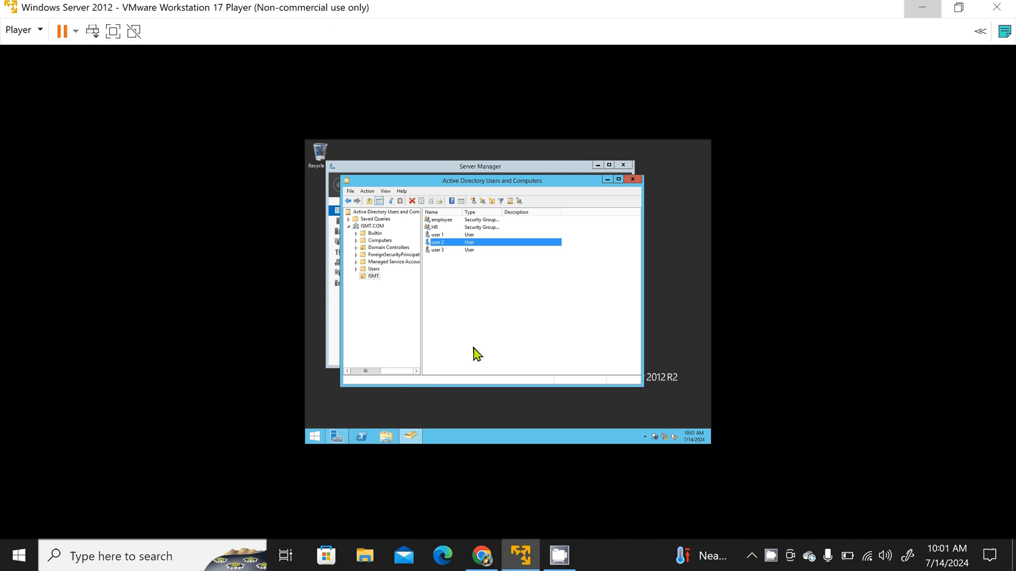
pyautogui.click(437, 193)
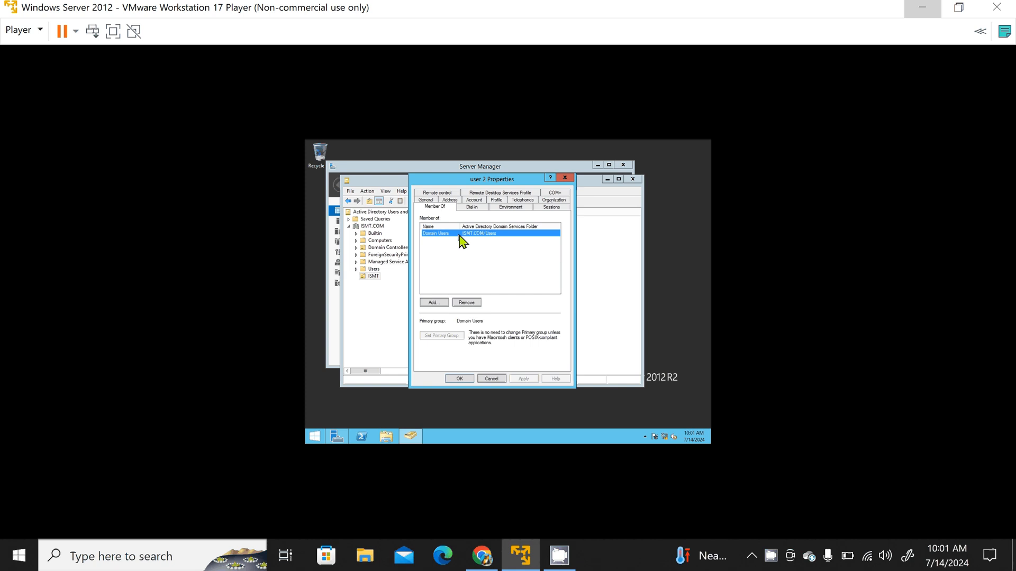
pyautogui.click(434, 302)
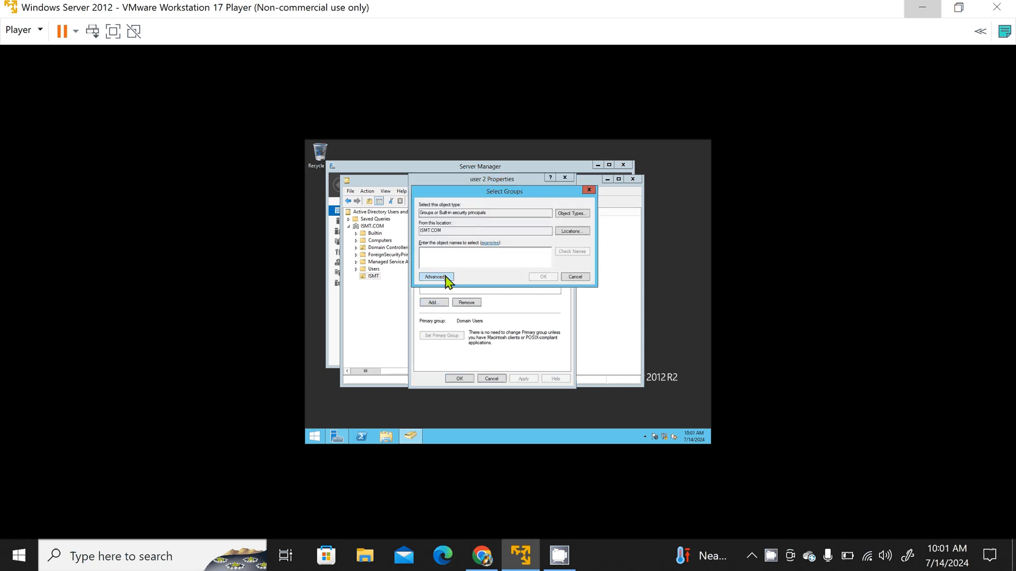
pyautogui.click(446, 278)
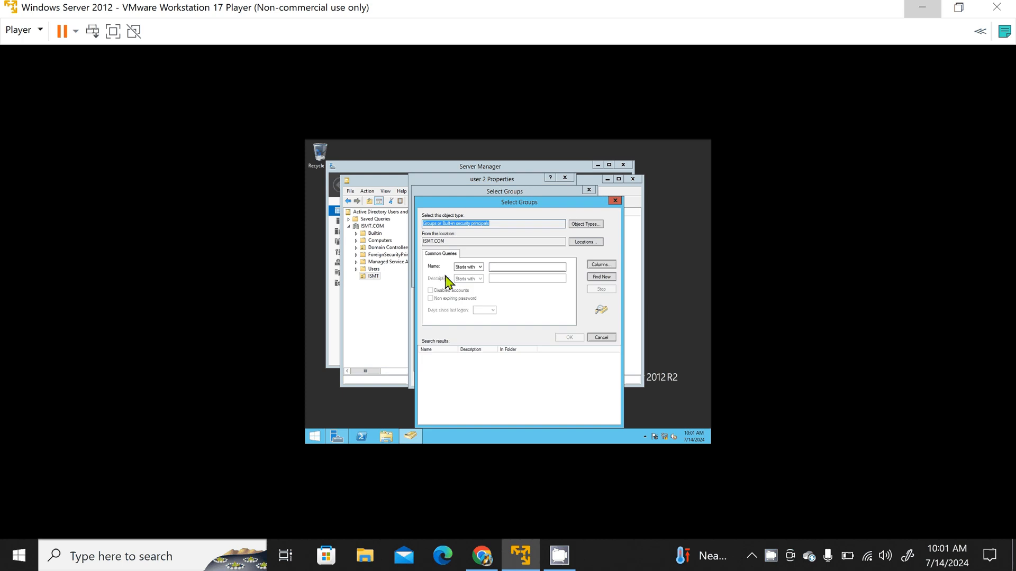
pyautogui.click(590, 280)
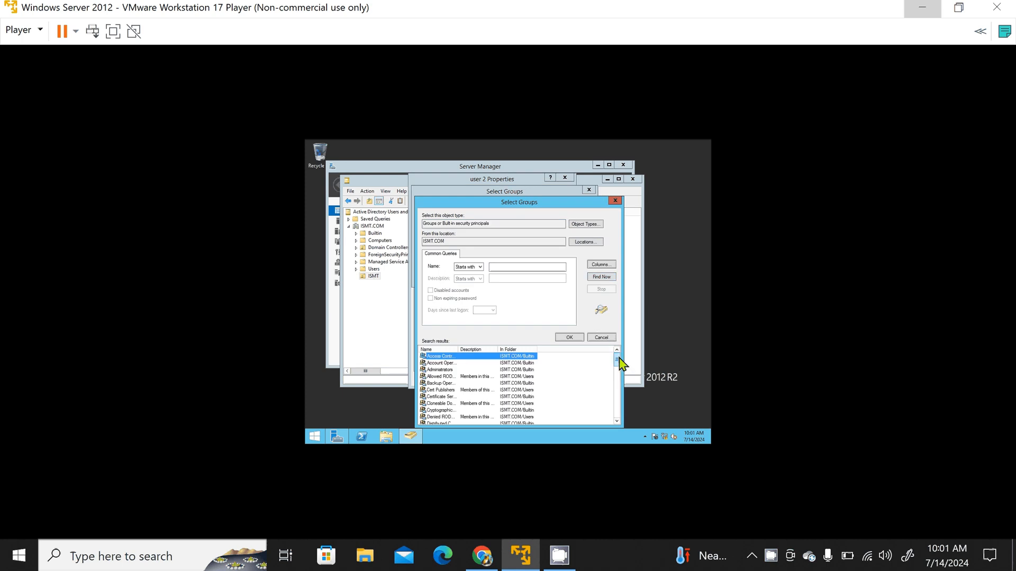
pyautogui.moveTo(619, 358); pyautogui.dragTo(621, 377)
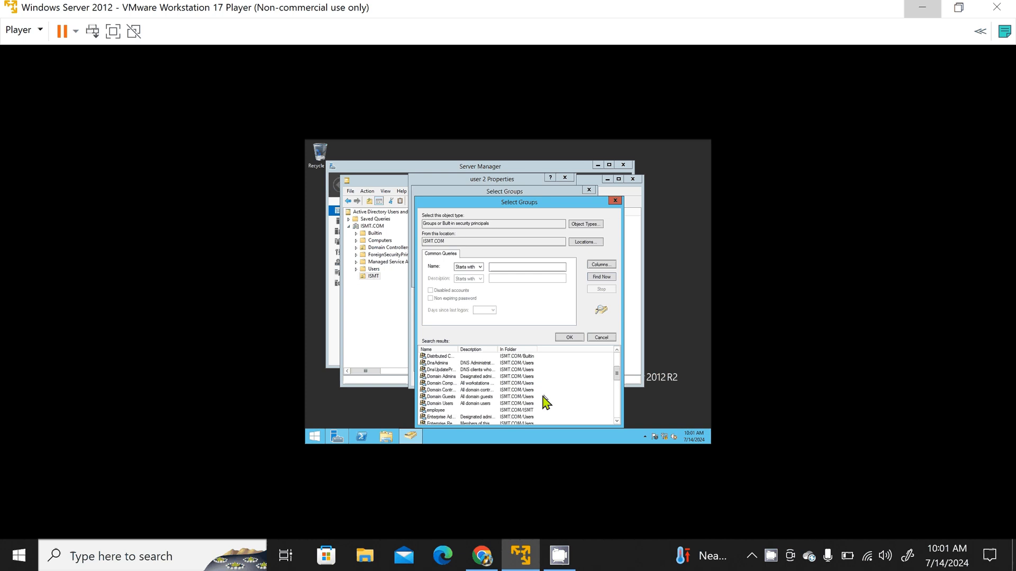
pyautogui.click(456, 411)
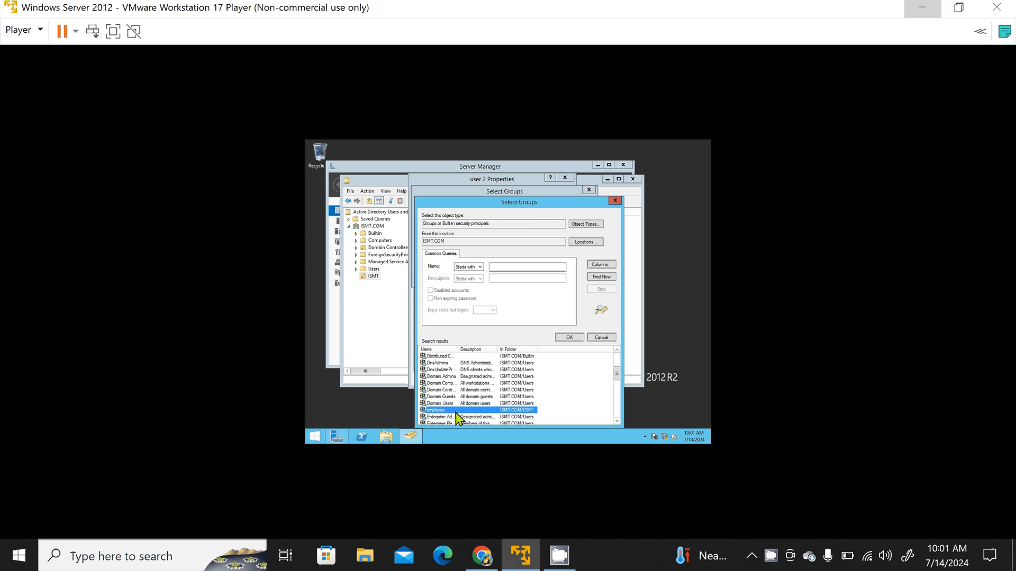
pyautogui.click(569, 338)
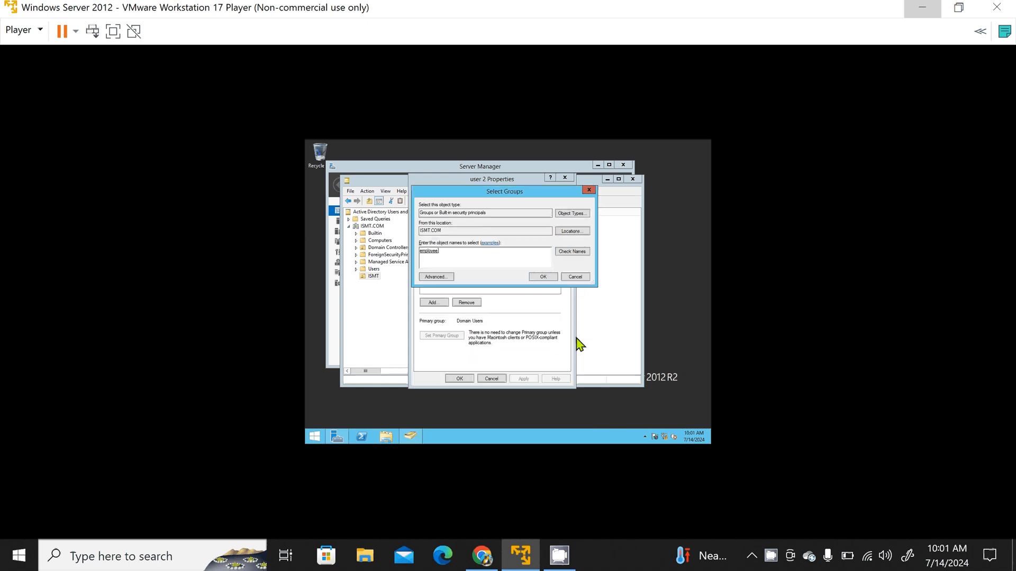
pyautogui.click(545, 277)
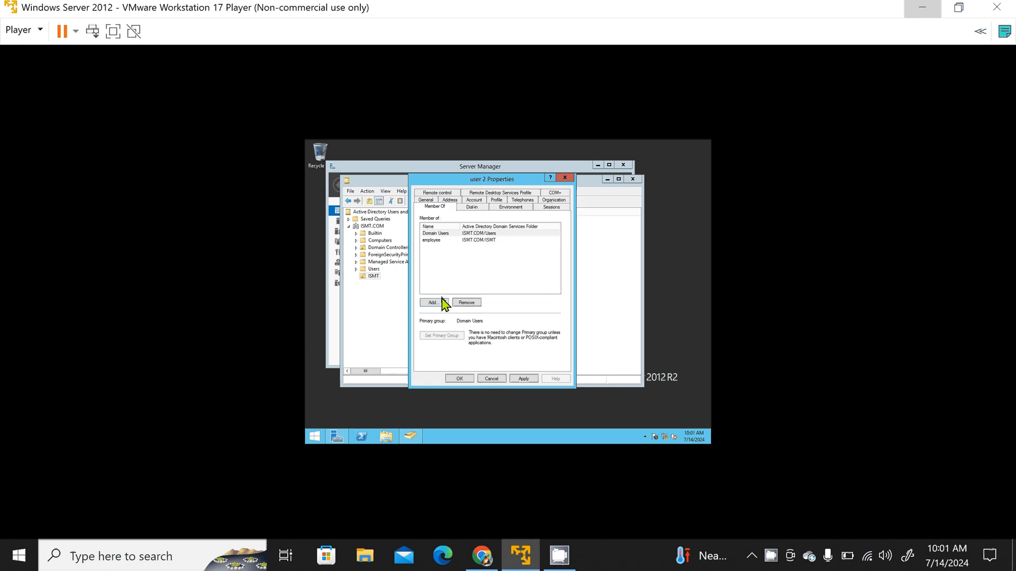
pyautogui.click(521, 381)
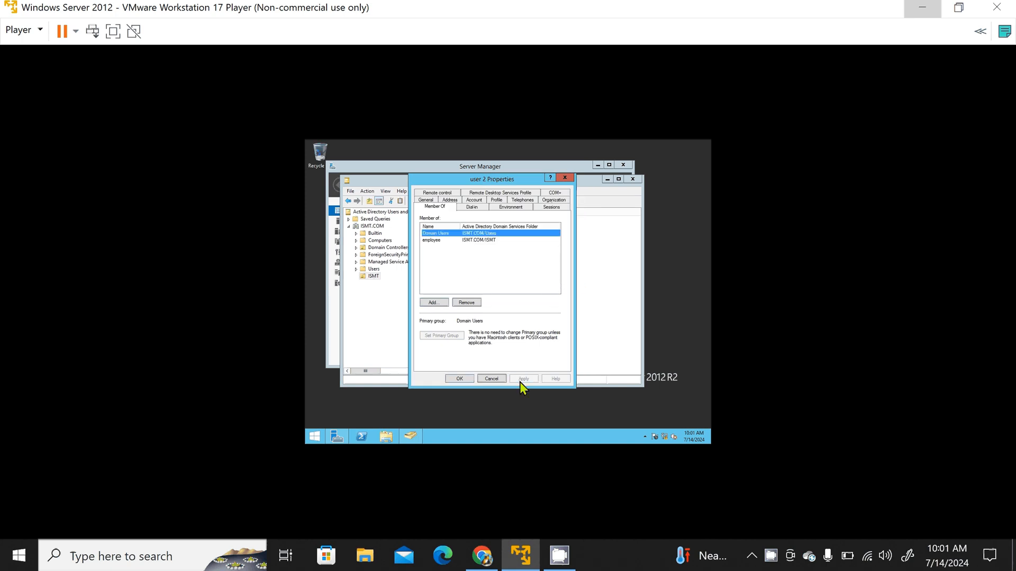
# Step: Review user 2's group memberships without adding another group, and close the properties
pyautogui.click(433, 303)
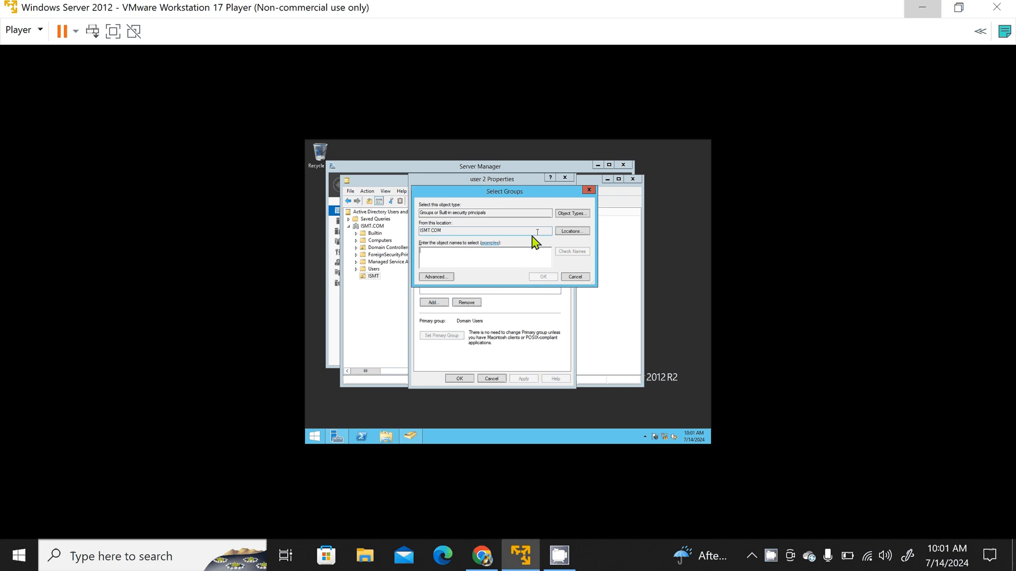
pyautogui.click(589, 190)
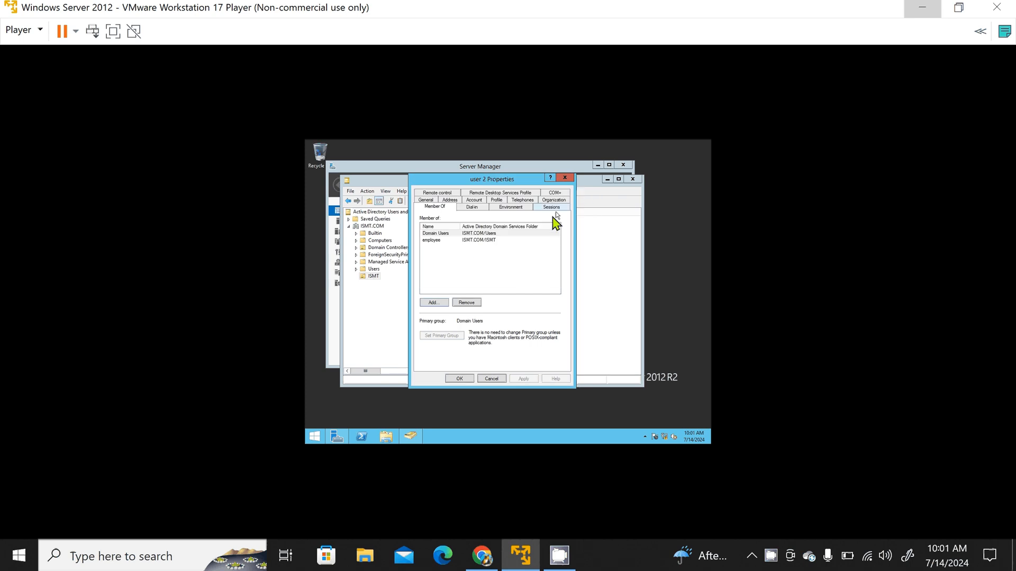
pyautogui.click(461, 240)
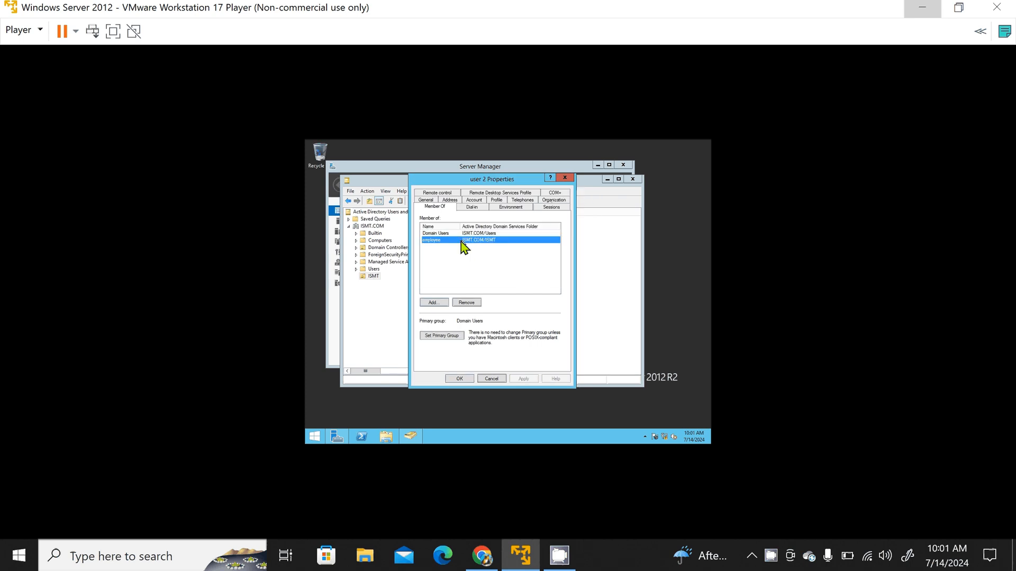
pyautogui.click(433, 303)
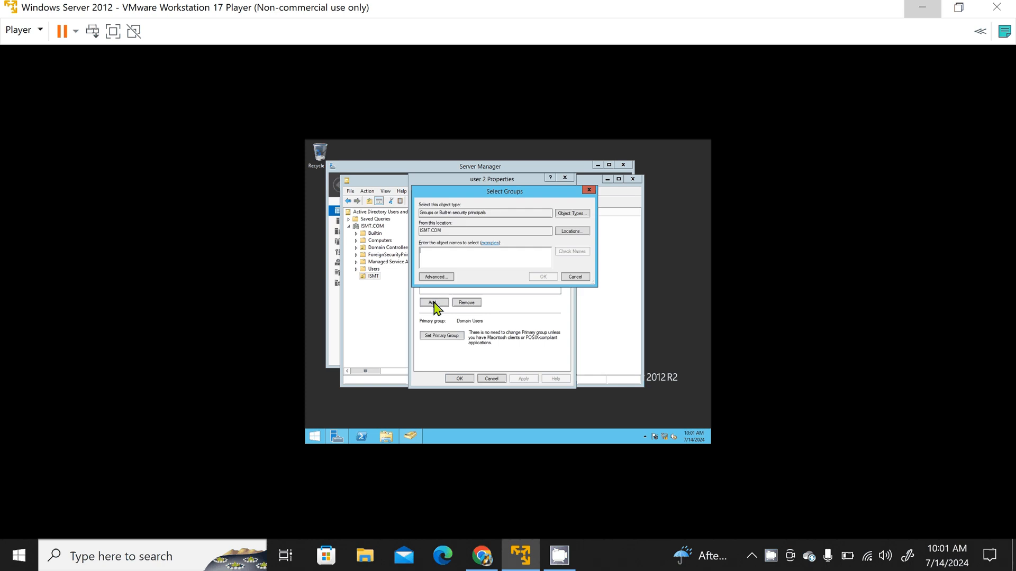
pyautogui.click(589, 191)
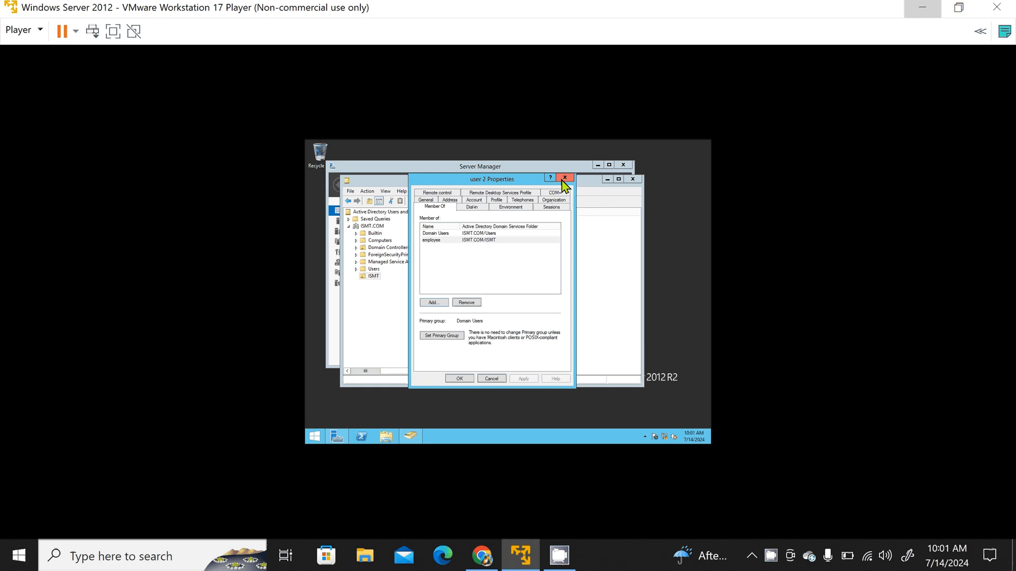
pyautogui.click(562, 180)
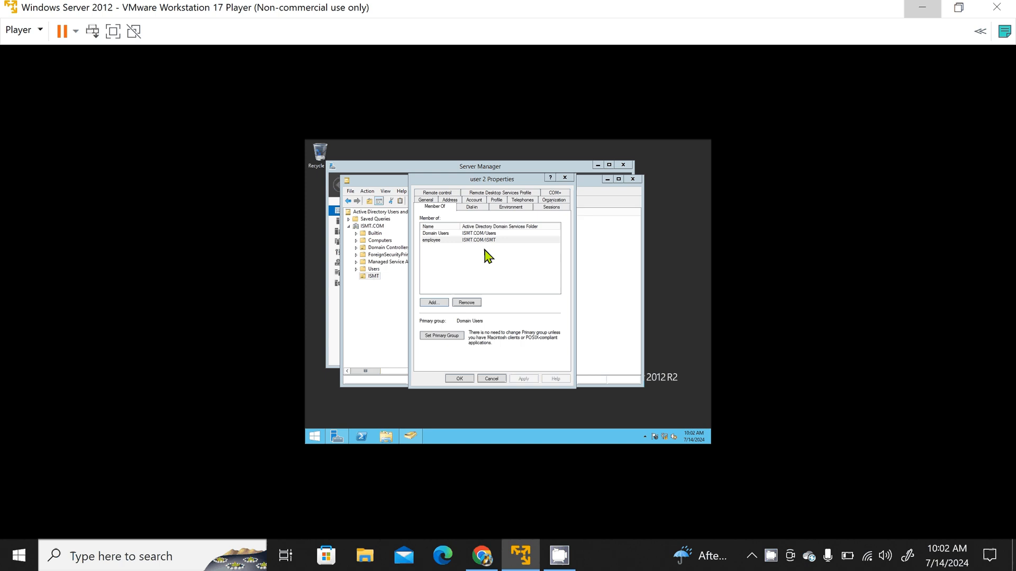
pyautogui.click(455, 243)
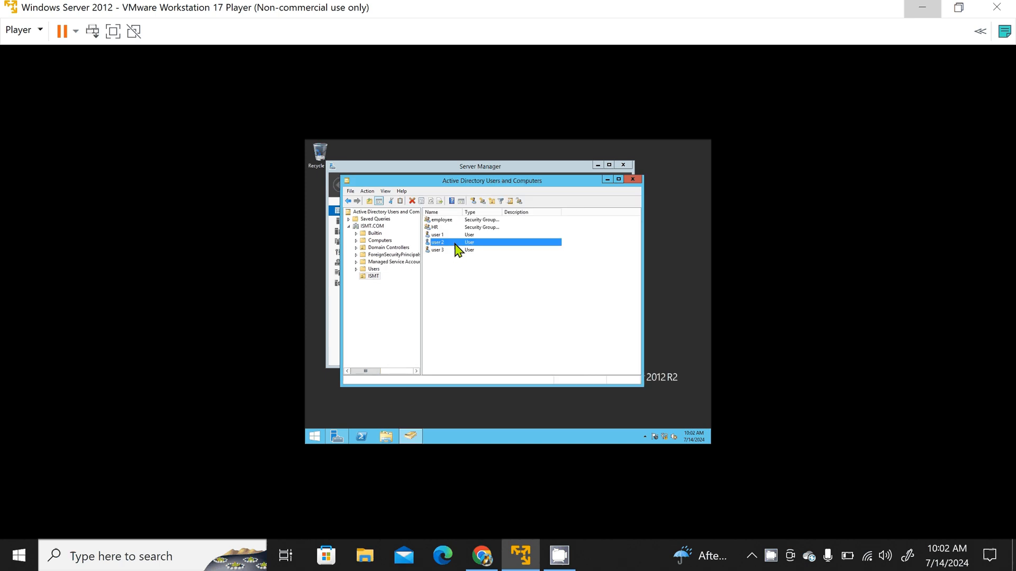
pyautogui.rightClick(455, 245)
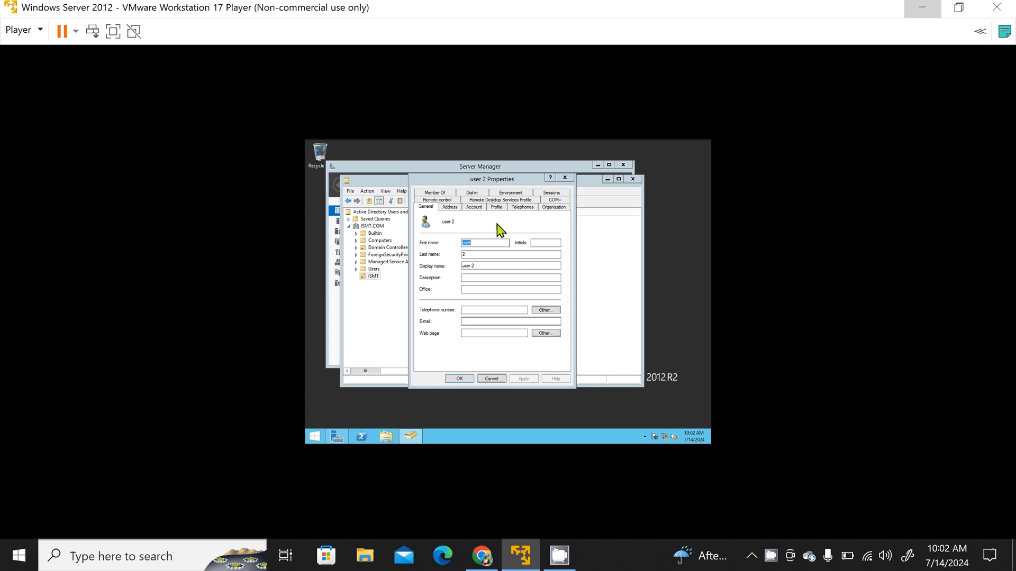
pyautogui.click(565, 178)
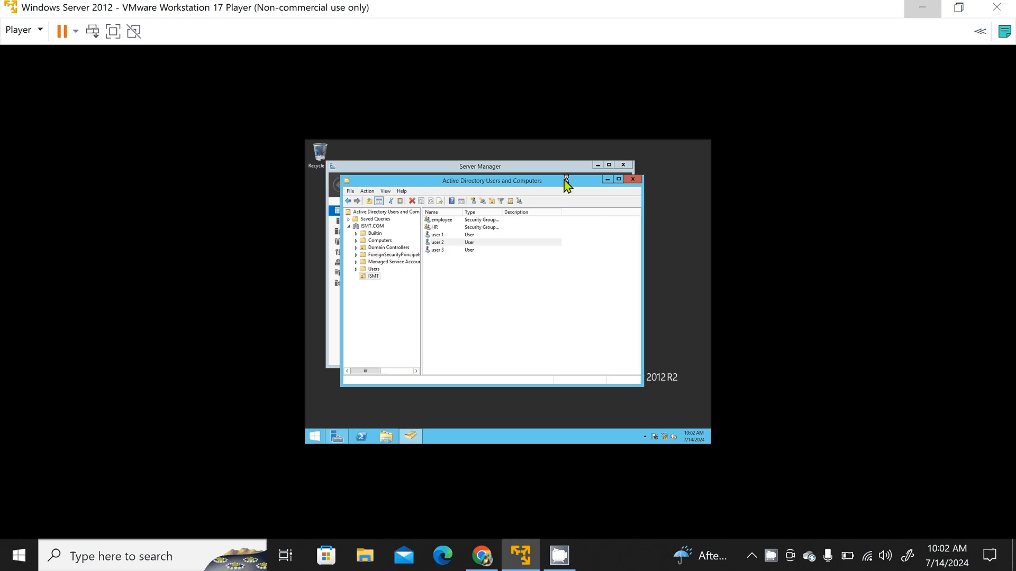
# Step: Check the member list in the employee group's properties, and close them without changes
pyautogui.click(454, 220)
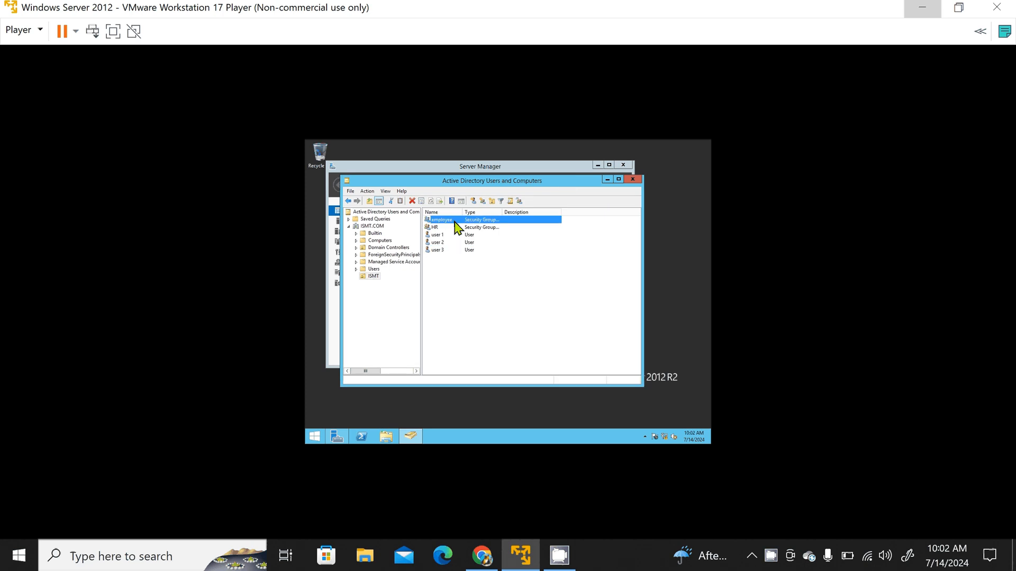
pyautogui.rightClick(456, 227)
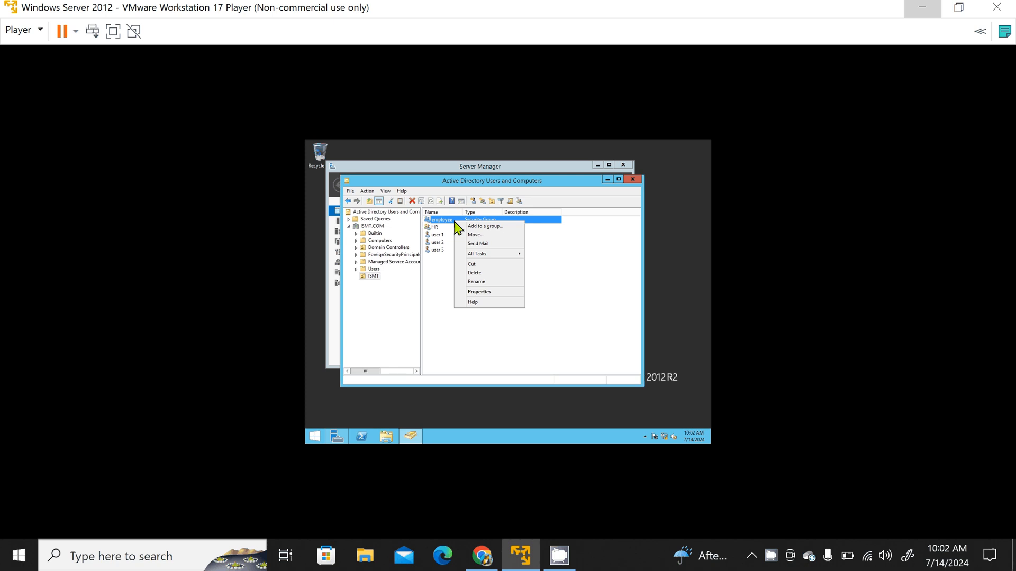
pyautogui.click(485, 292)
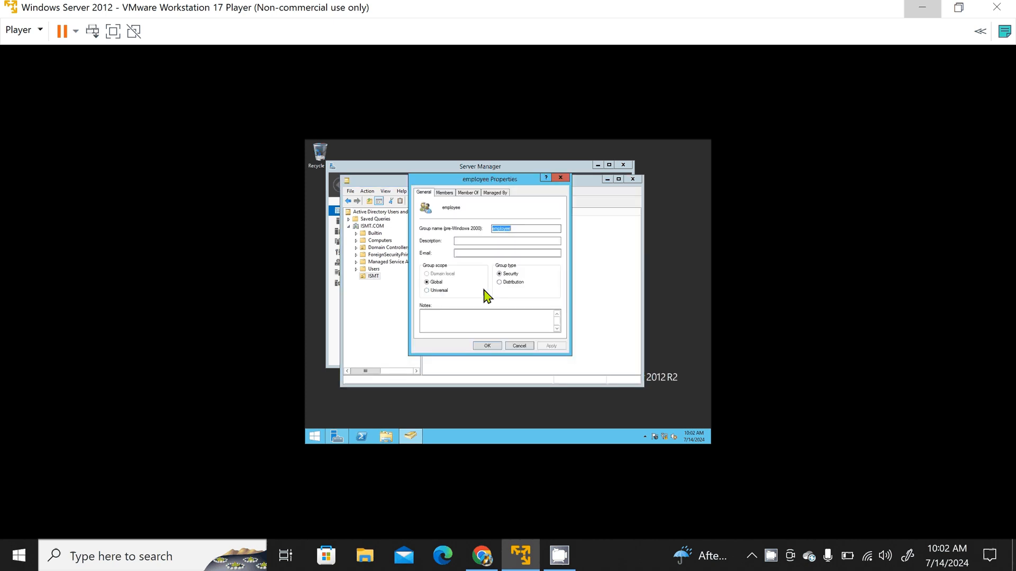
pyautogui.click(446, 193)
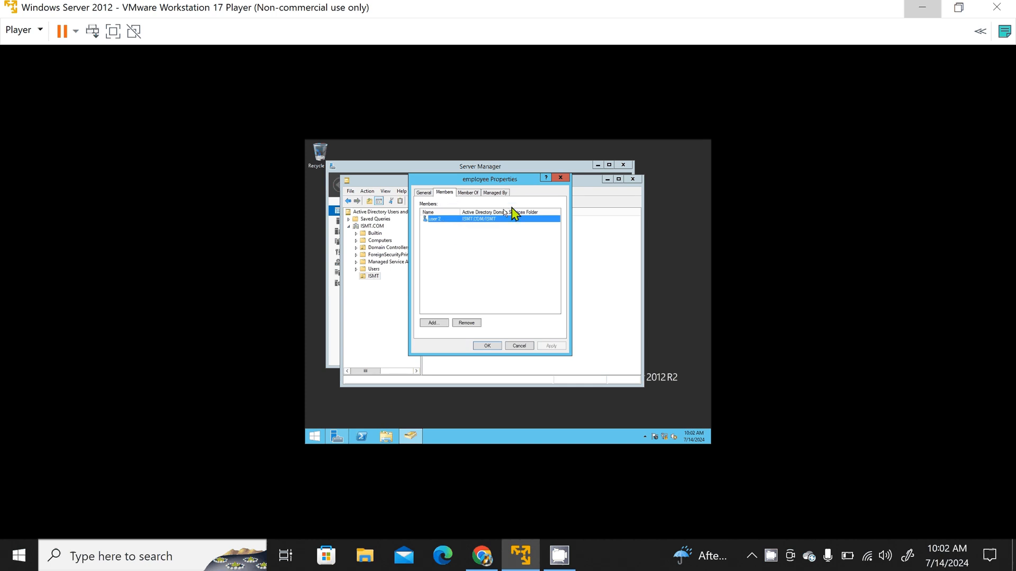
pyautogui.click(563, 181)
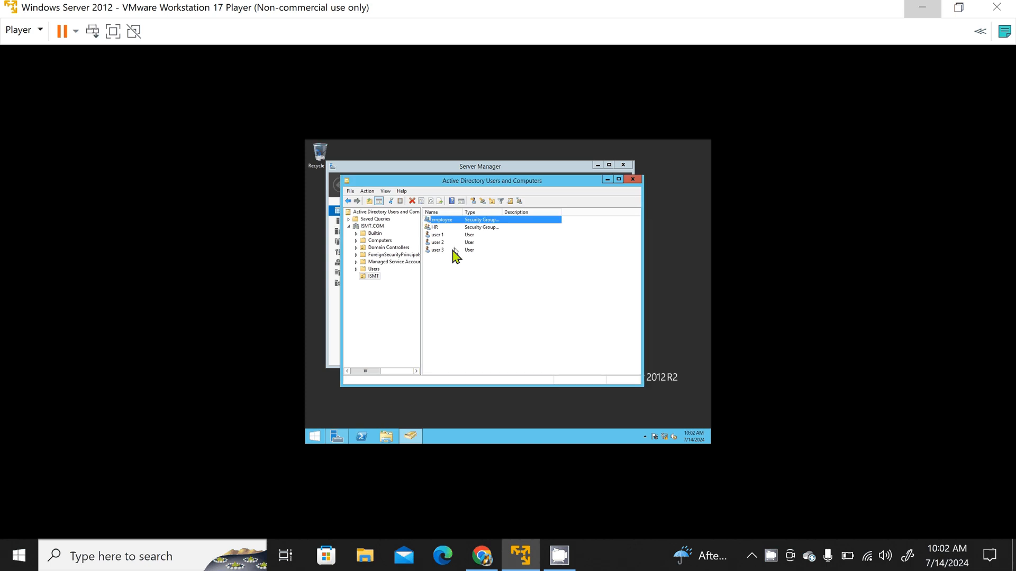
# Step: Open the properties of user 3 and show its group memberships
pyautogui.click(450, 251)
pyautogui.rightClick(449, 252)
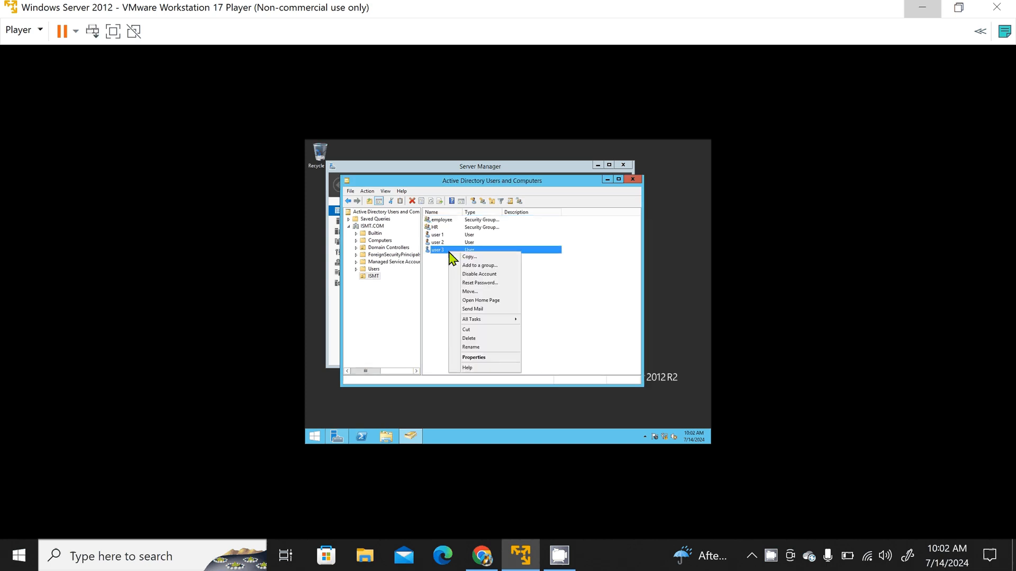
pyautogui.click(474, 357)
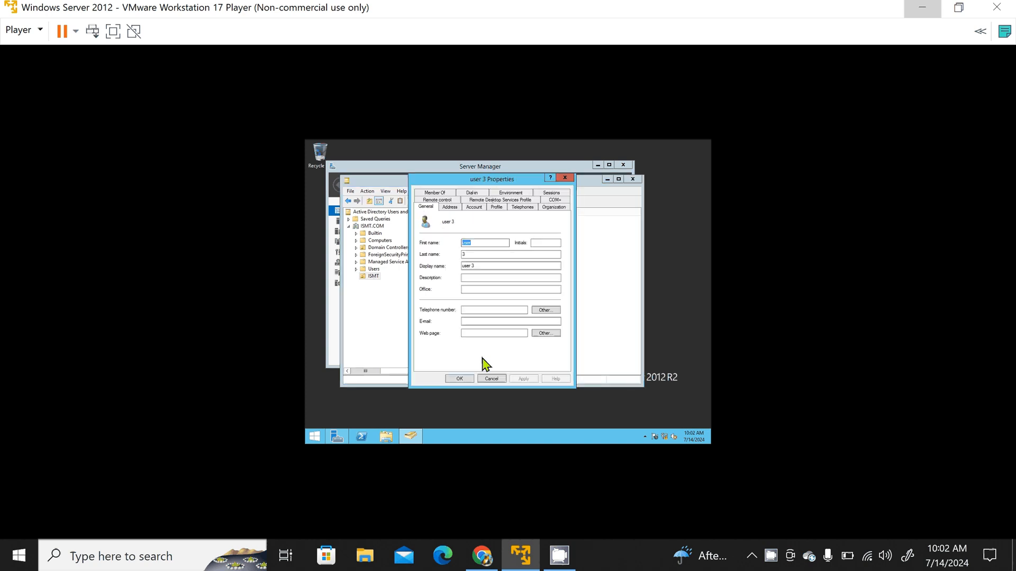
pyautogui.click(443, 194)
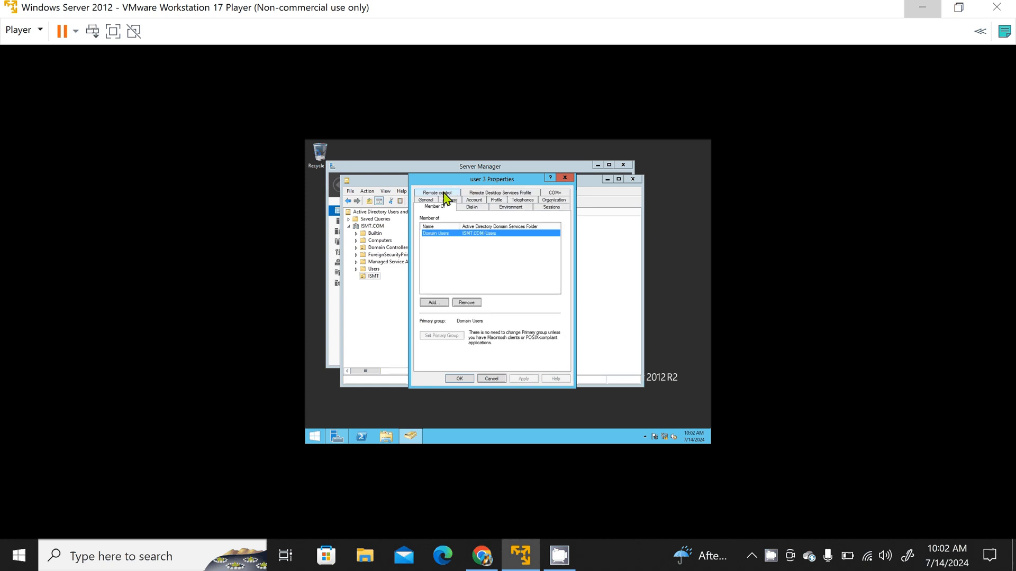
# Step: Add the employee group to user 3's memberships through an advanced group search, apply the change and close the properties
pyautogui.click(434, 302)
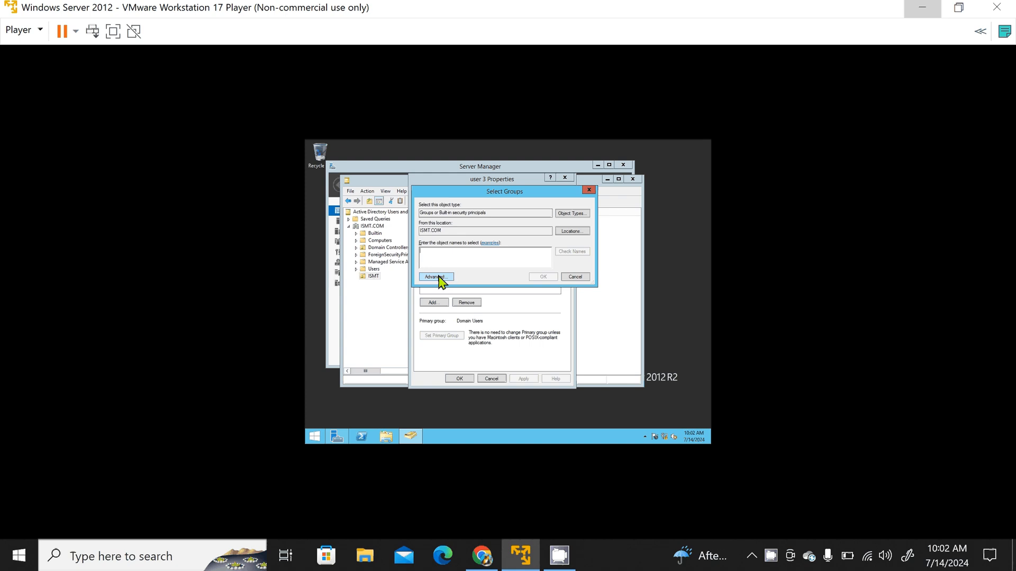
pyautogui.click(437, 277)
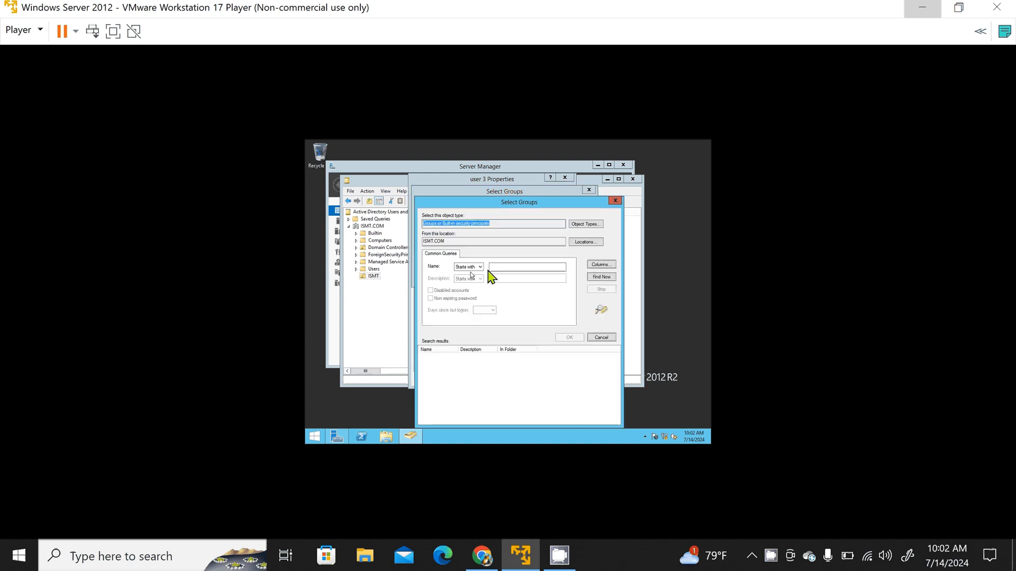
pyautogui.click(589, 279)
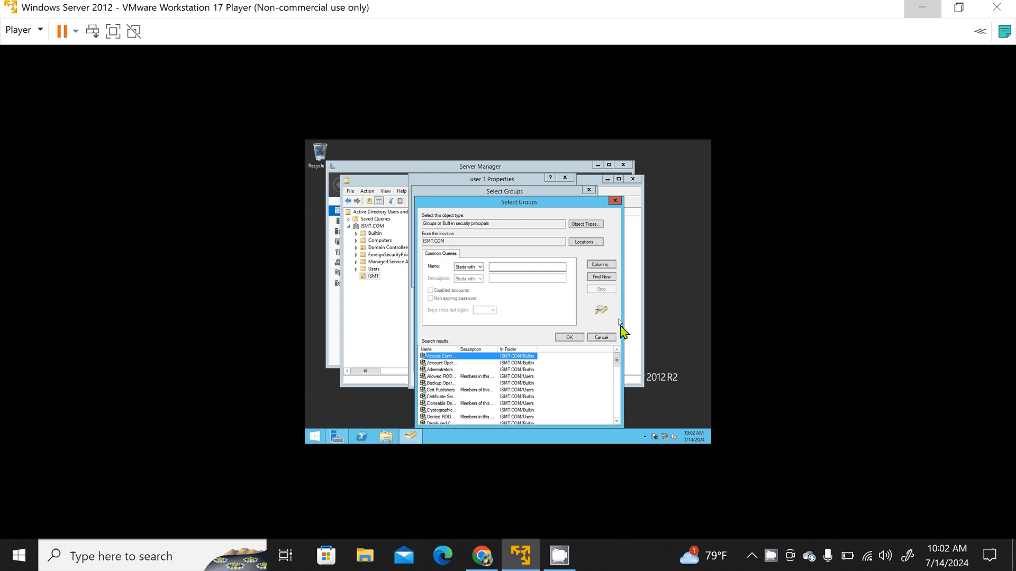
pyautogui.moveTo(617, 361); pyautogui.dragTo(617, 370)
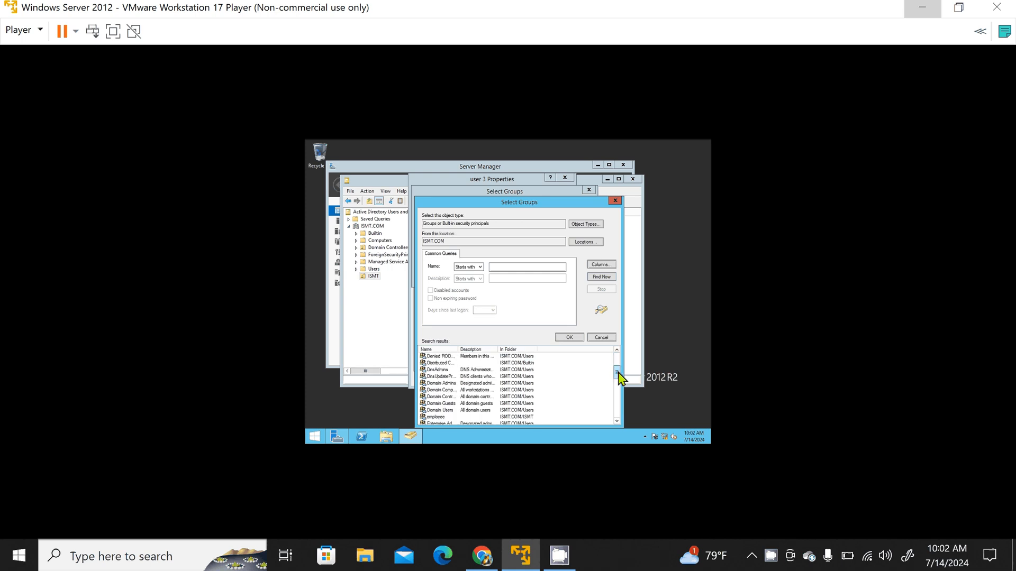
pyautogui.scroll(-1, 618, 372)
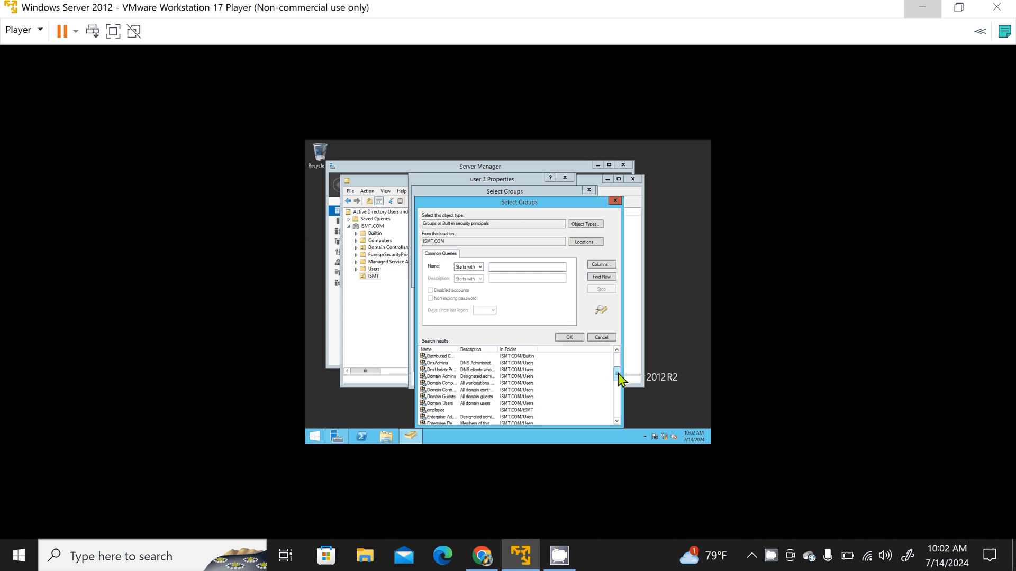
pyautogui.click(455, 411)
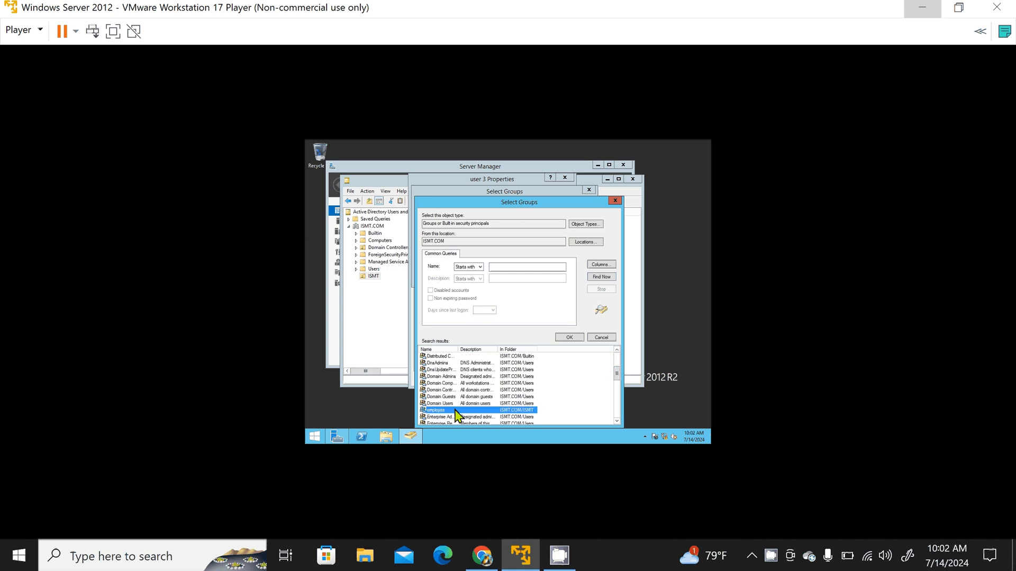
pyautogui.click(568, 337)
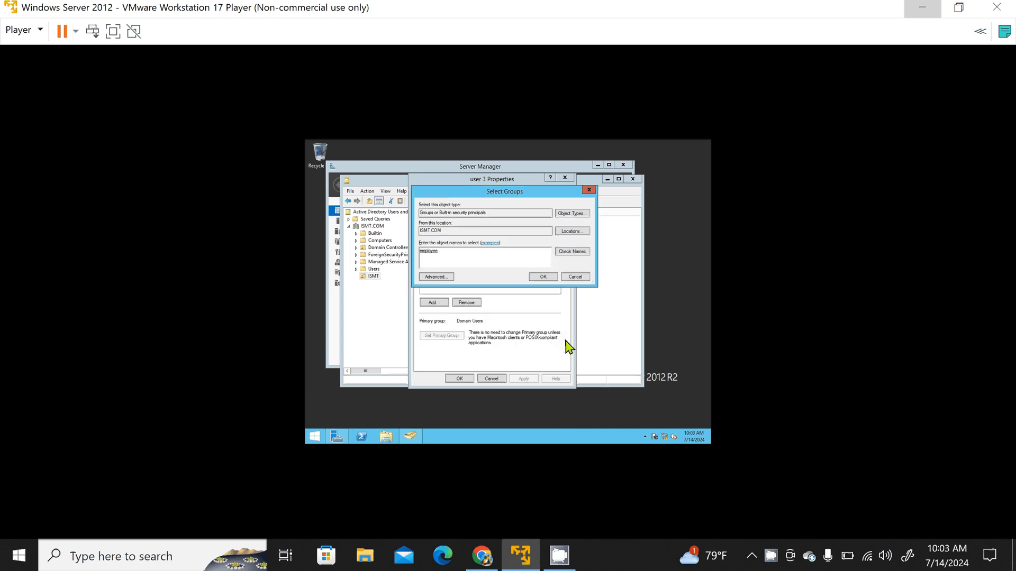
pyautogui.click(545, 279)
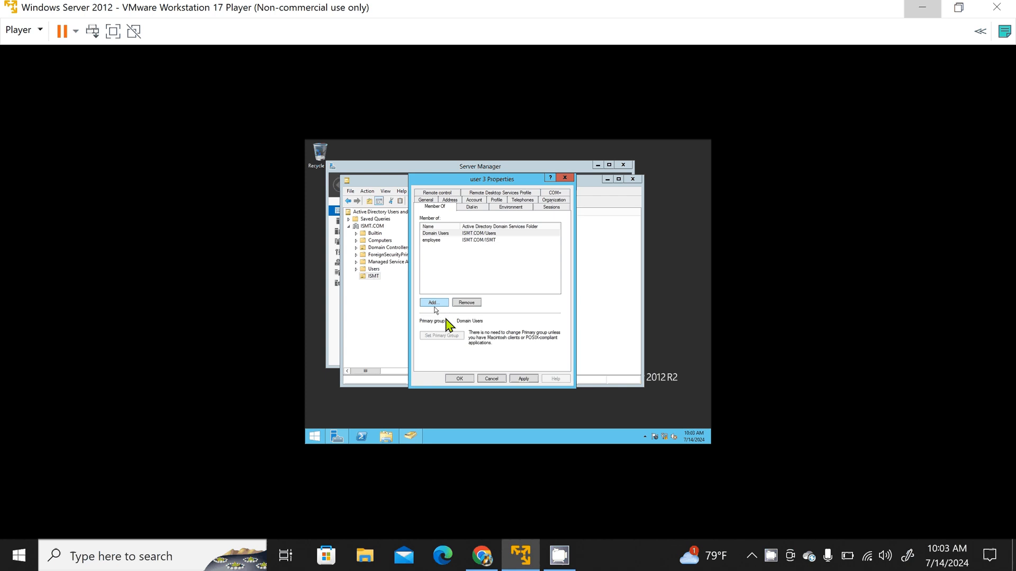
pyautogui.click(523, 378)
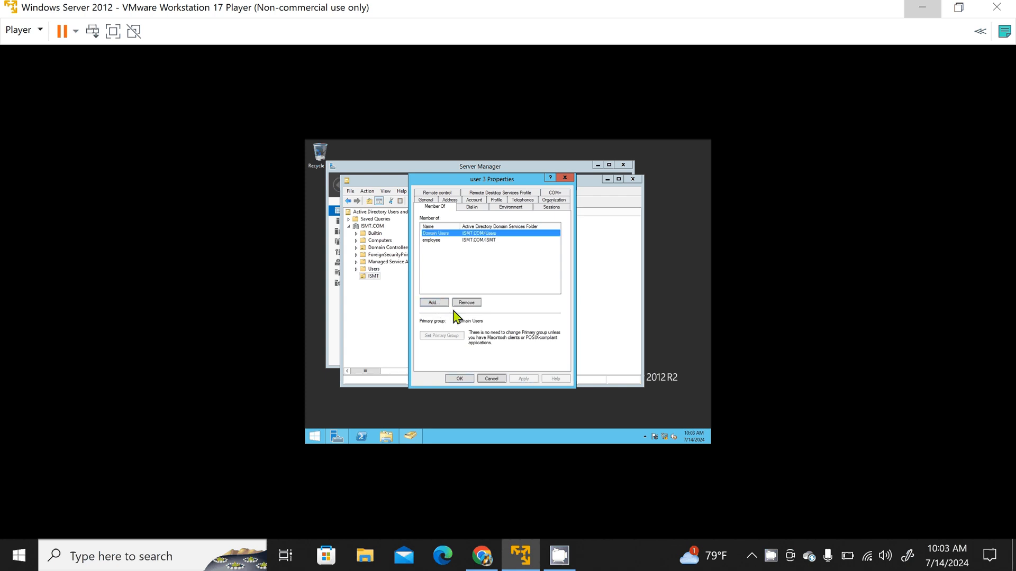
pyautogui.click(434, 302)
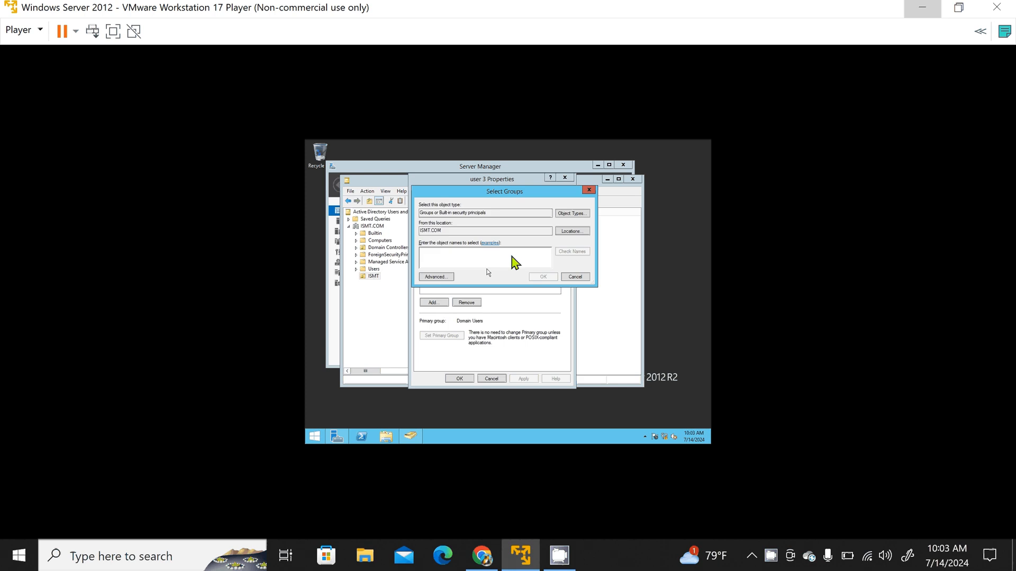
pyautogui.click(589, 191)
pyautogui.click(564, 178)
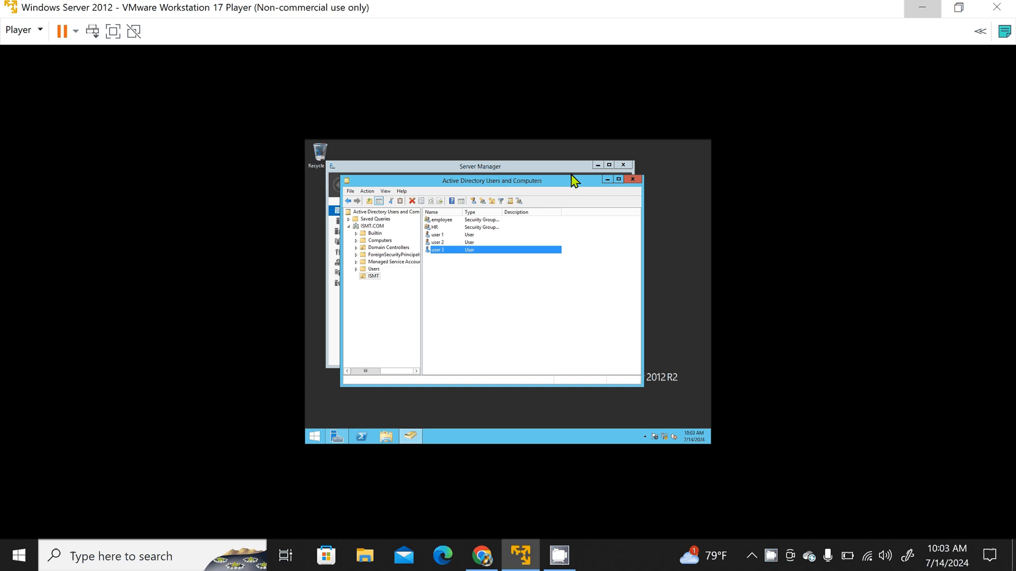
# Step: Check the employee group's member list again in its properties, and close them without changes
pyautogui.click(446, 222)
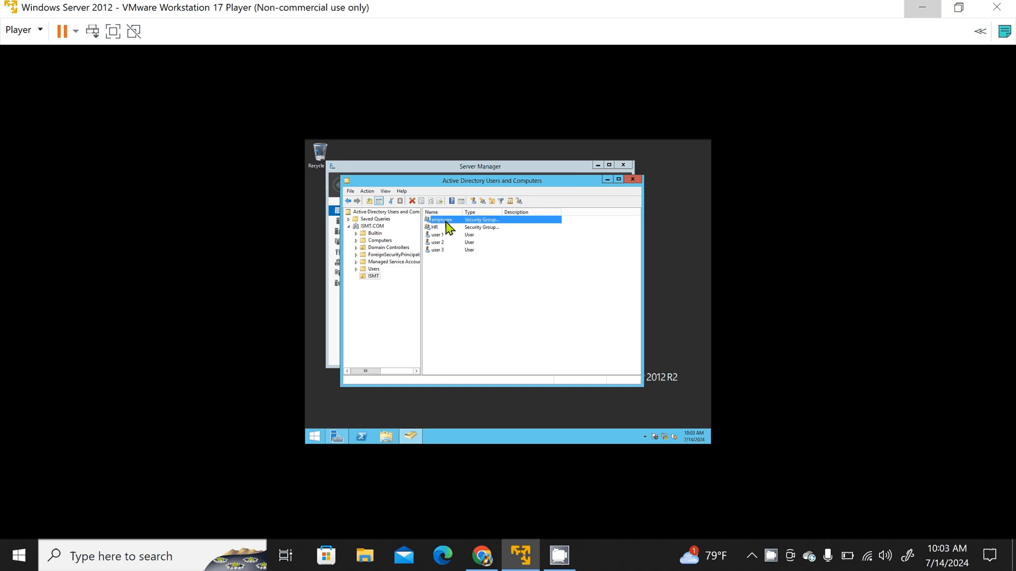
pyautogui.rightClick(446, 222)
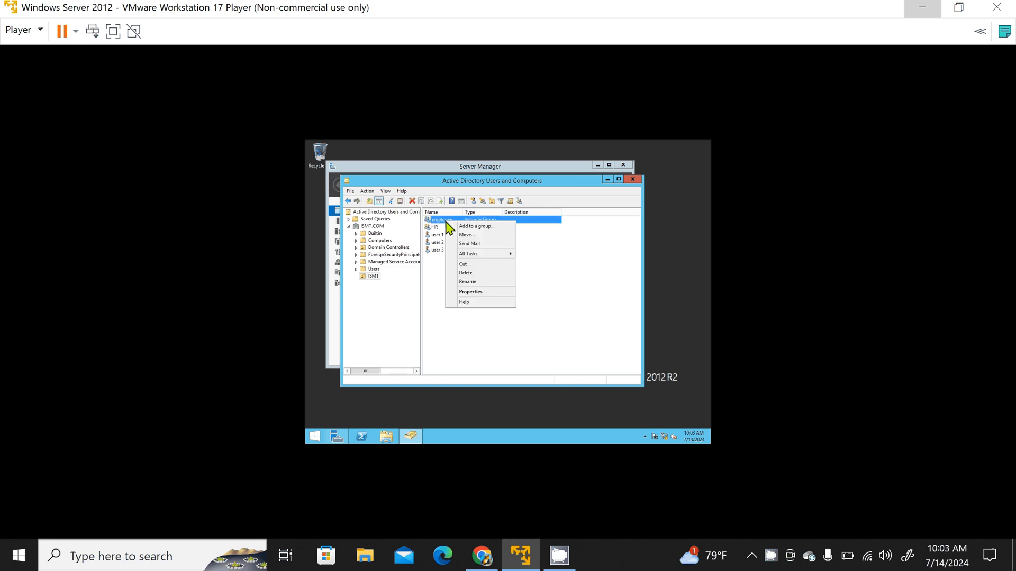
pyautogui.click(467, 290)
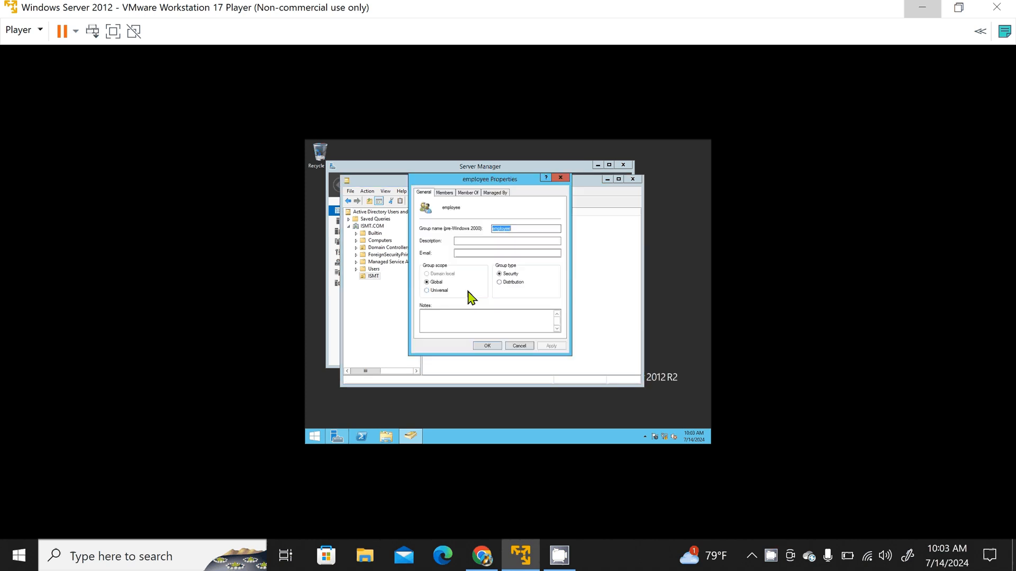
pyautogui.click(443, 194)
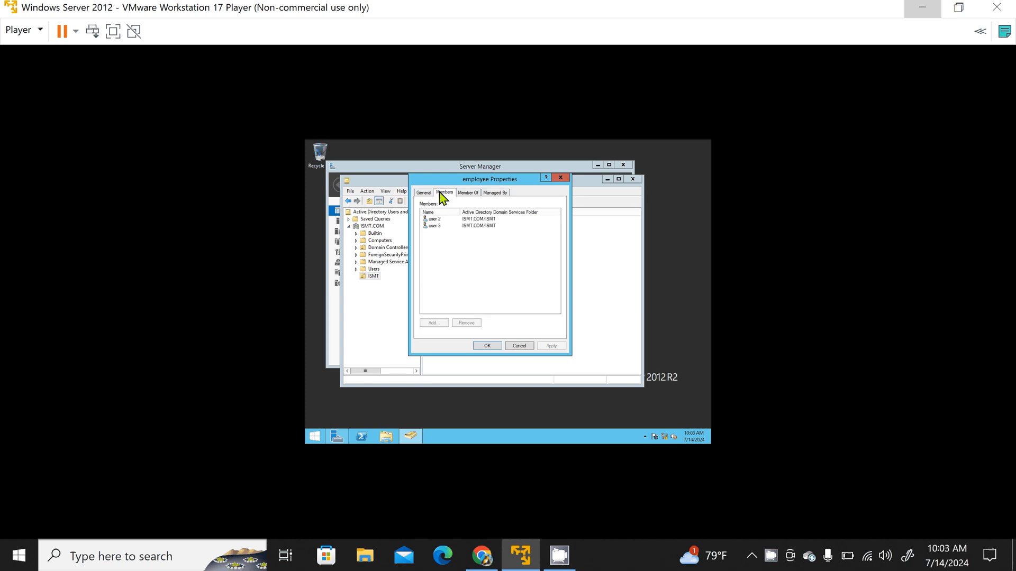
pyautogui.click(439, 218)
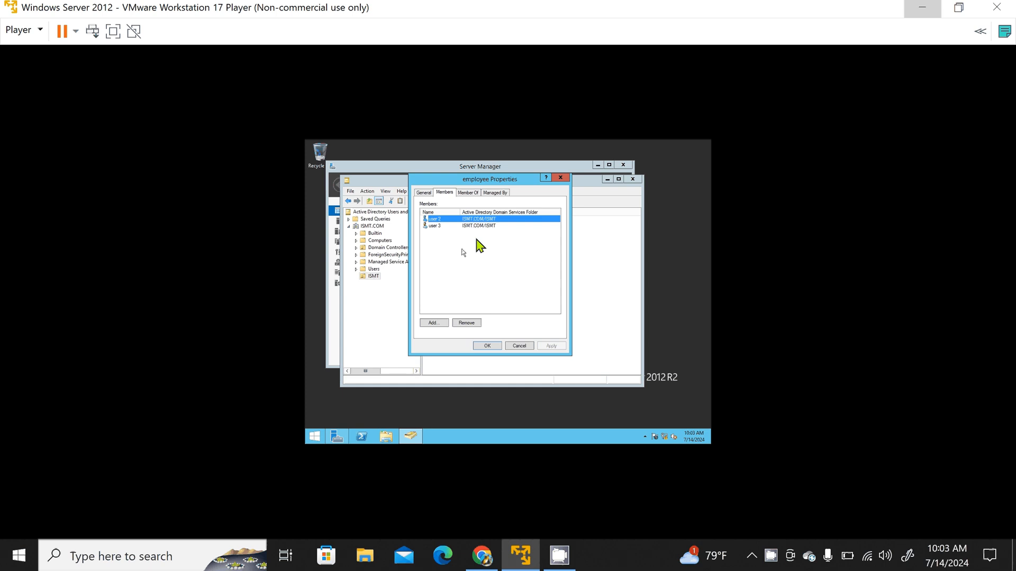
pyautogui.click(561, 179)
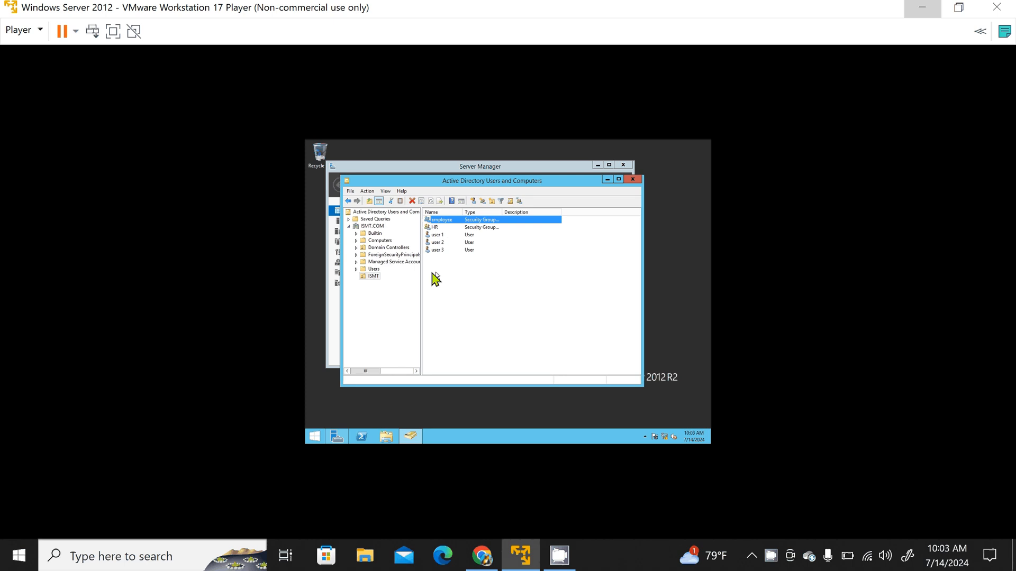
pyautogui.click(374, 276)
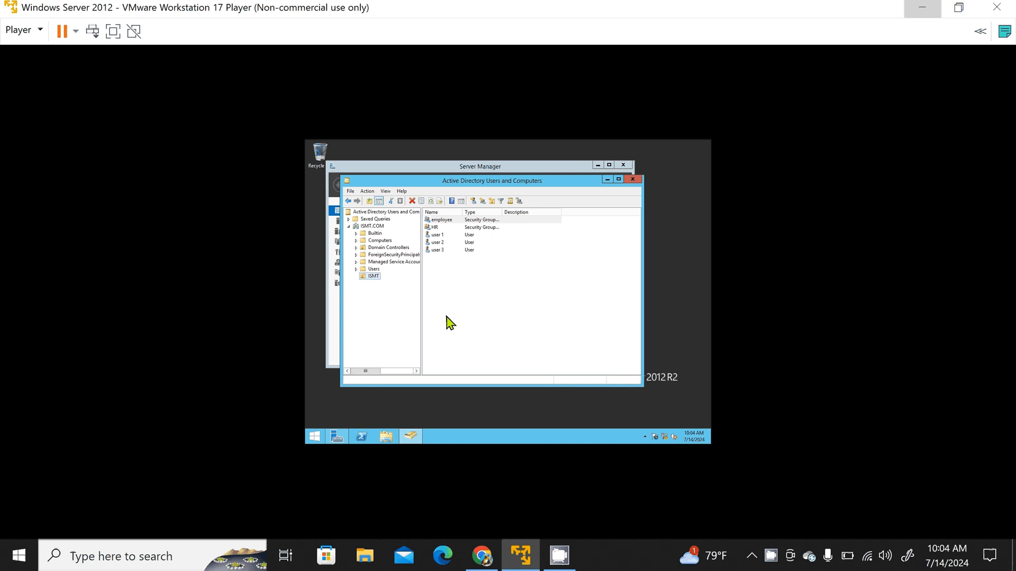
pyautogui.click(560, 555)
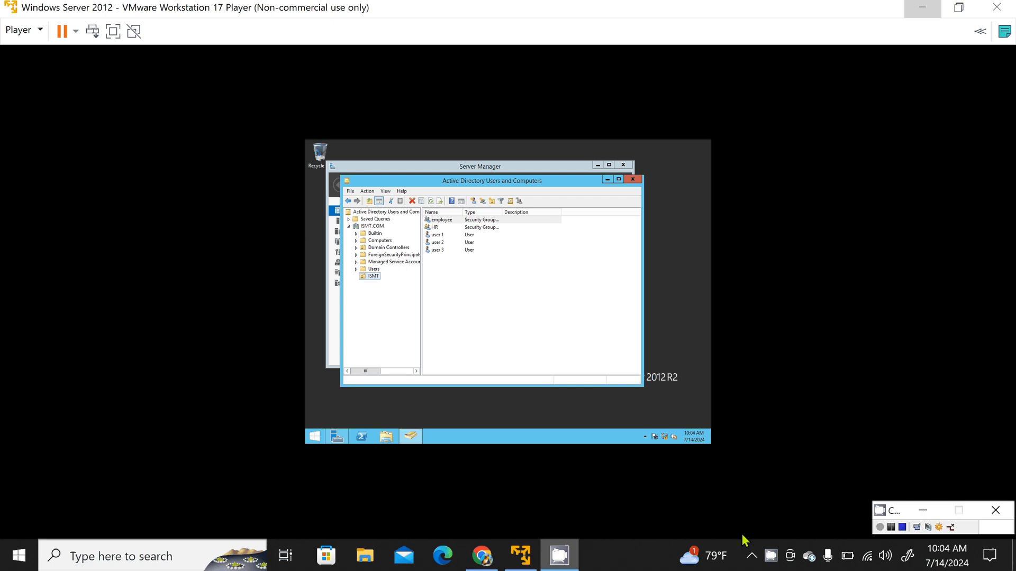